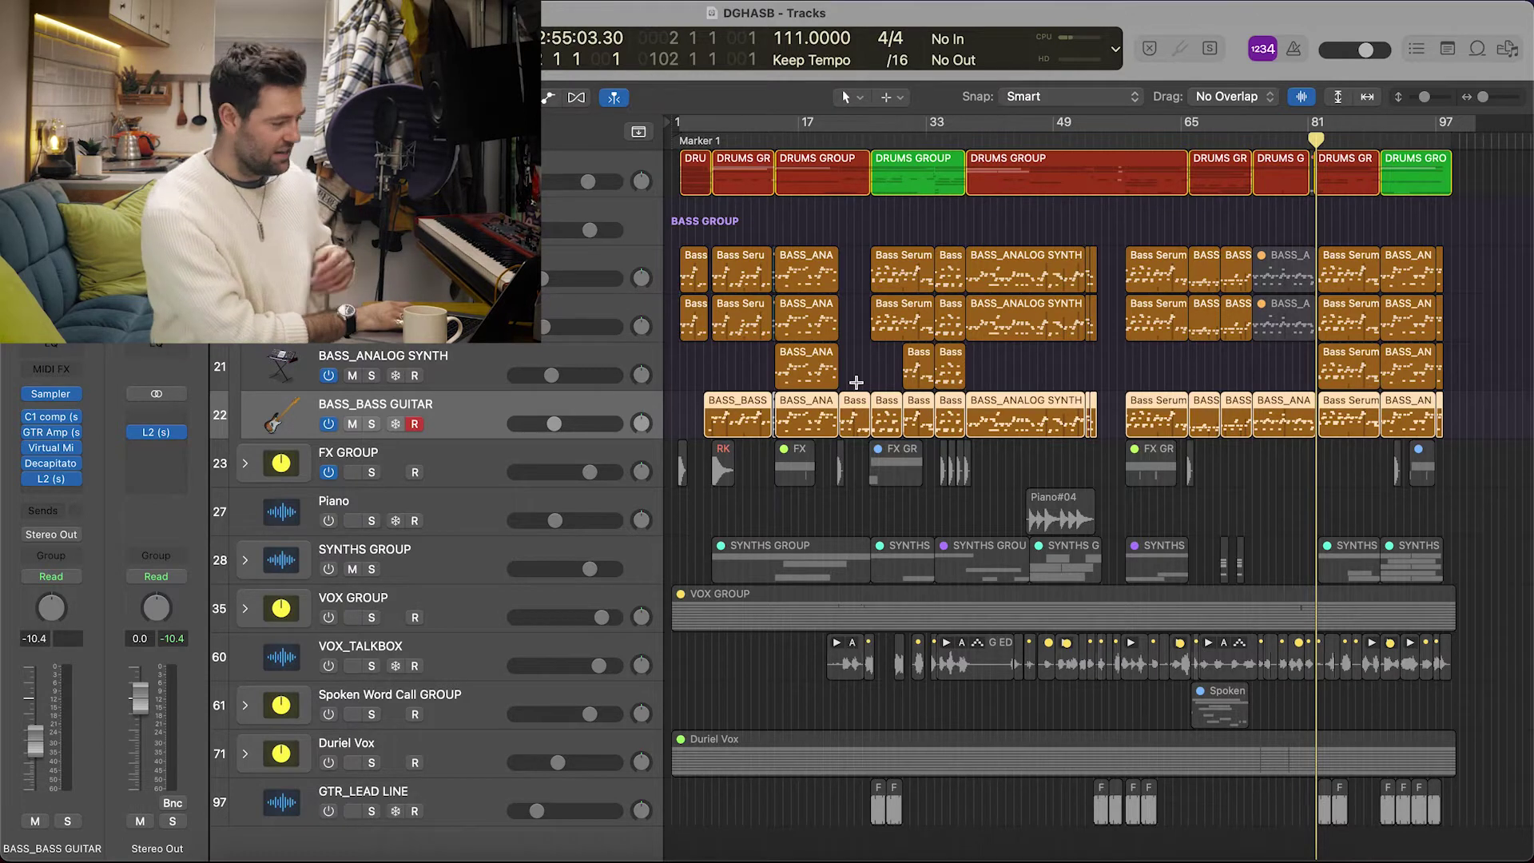
- Audition the drums and bass from bar 81 and again from bar 13, briefly expanding DRUMS GROUP to view its tracks
{"action": "key", "text": "space"}
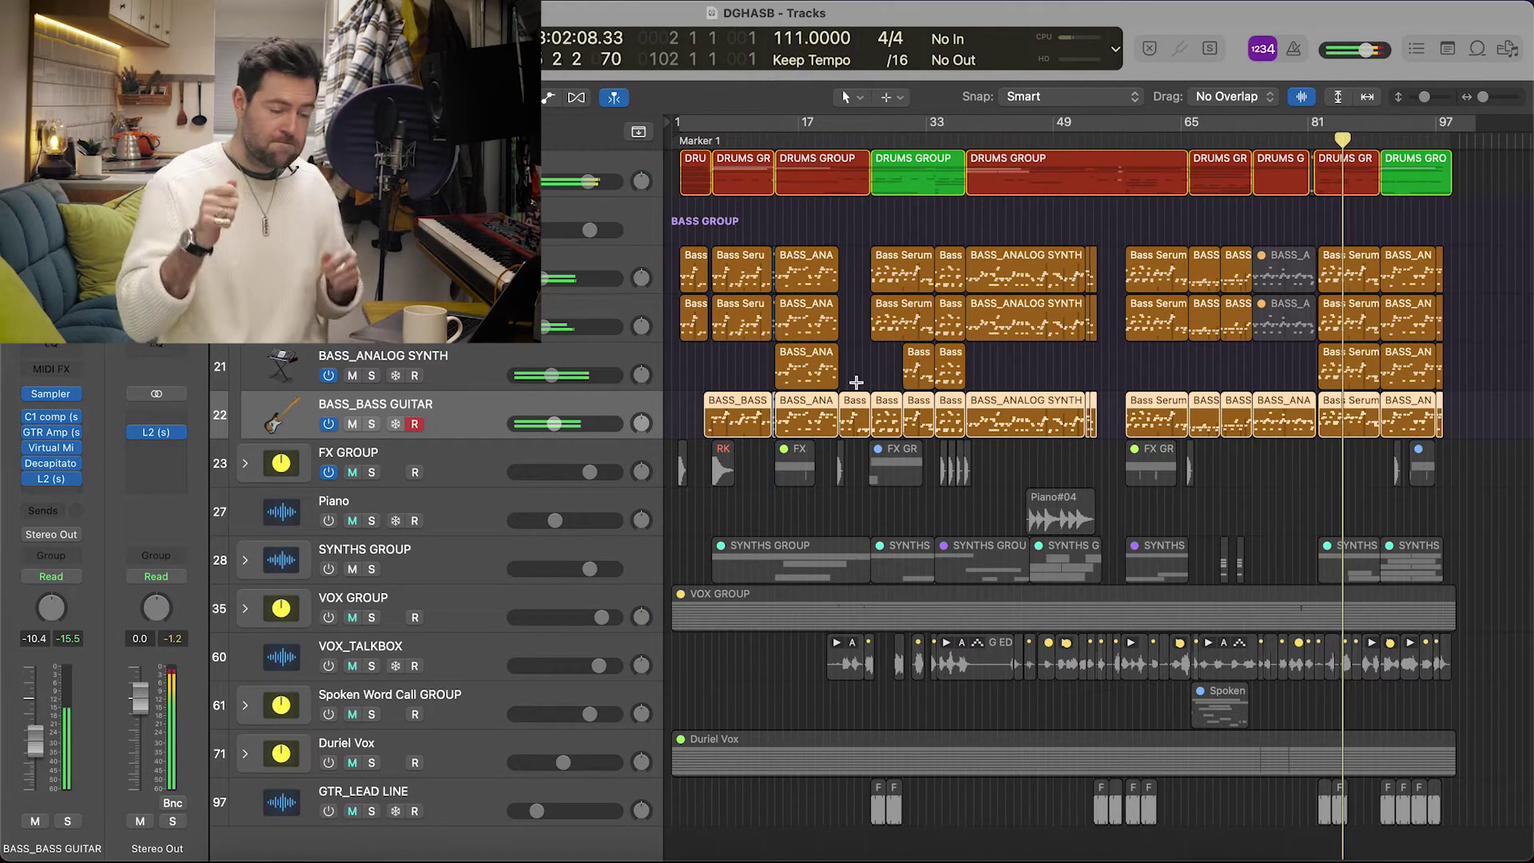
{"action": "key", "text": "space"}
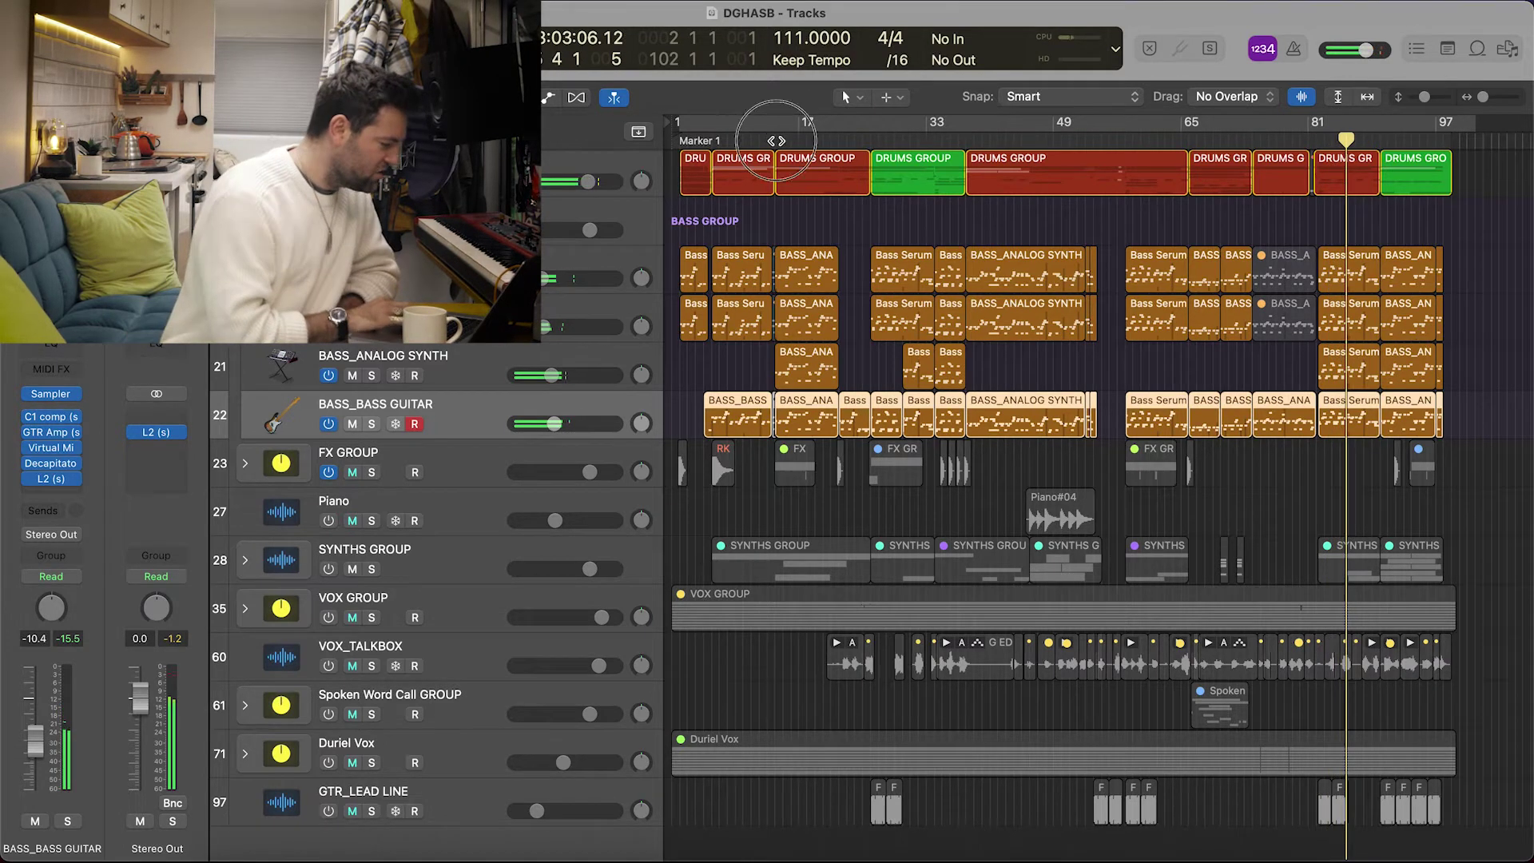
{"action": "left_click", "coordinate": [775, 140]}
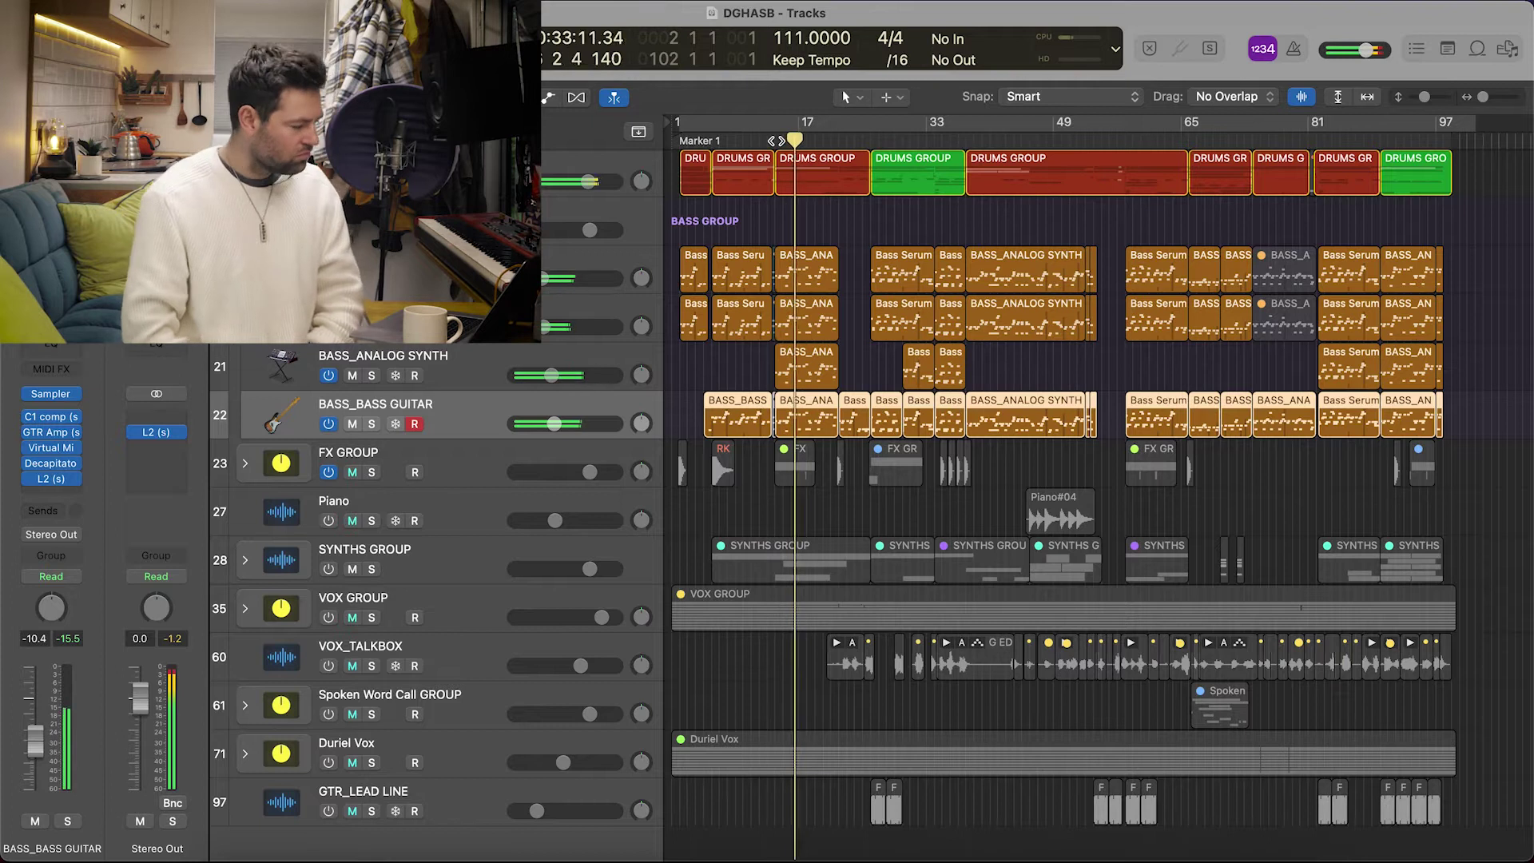
{"action": "left_click", "coordinate": [245, 173]}
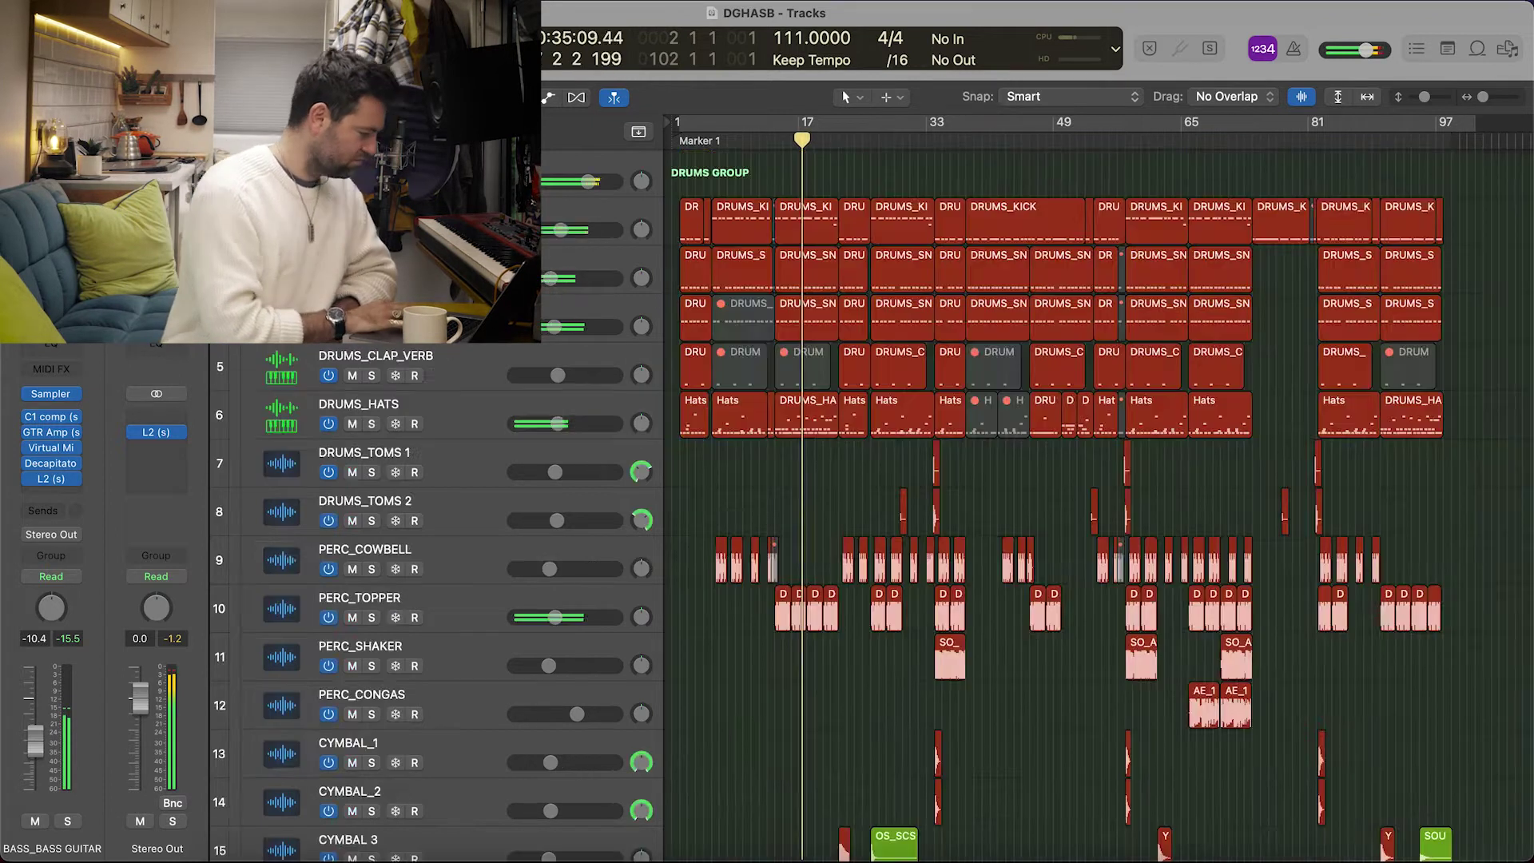
{"action": "left_click", "coordinate": [246, 174]}
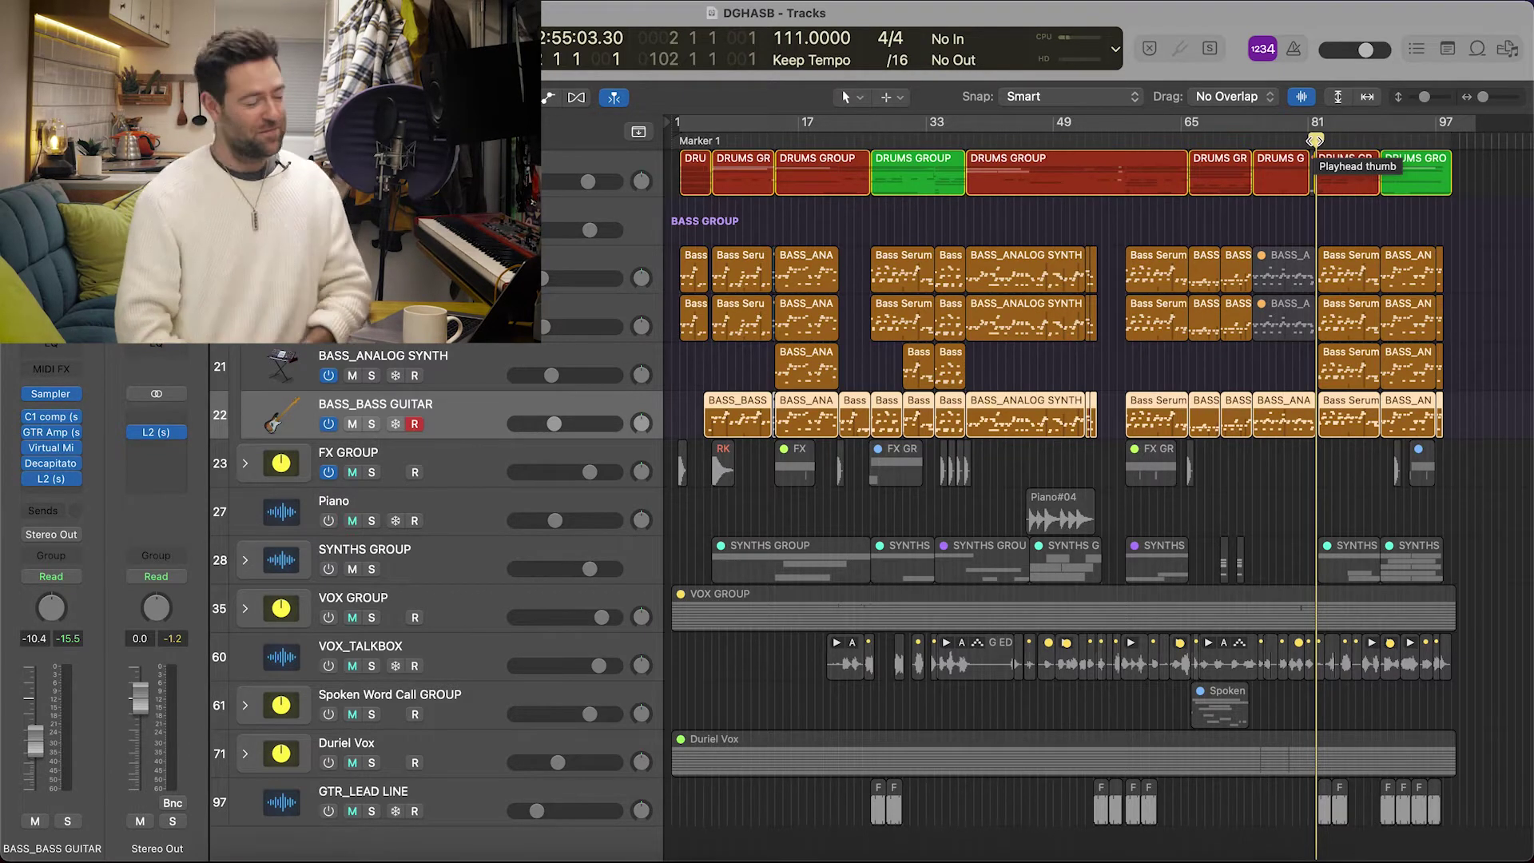
- Solo the uppermost BASS_ANALOG SYNTH track and place the playhead at the Bass Serum region near bar 82
{"action": "key", "text": "Up"}
{"action": "key", "text": "Up"}
{"action": "key", "text": "Up"}
{"action": "key", "text": "s"}
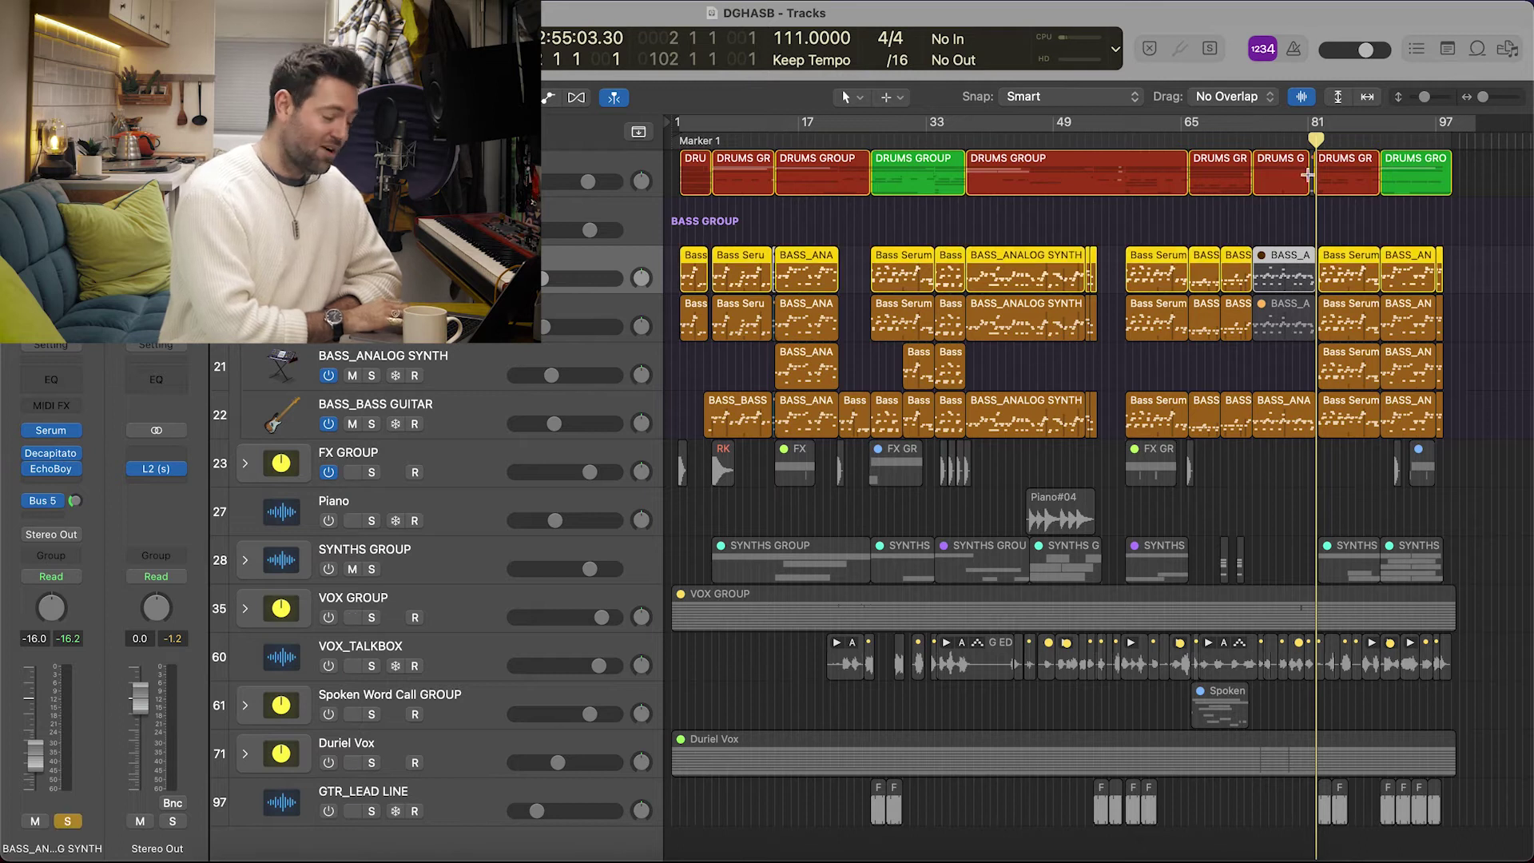
{"action": "key", "text": "super+Right"}
{"action": "key", "text": "super+Right"}
{"action": "key", "text": "super+Right"}
{"action": "key", "text": "super+Right"}
{"action": "scroll", "coordinate": [1325, 175], "scroll_direction": "right", "scroll_amount": 15}
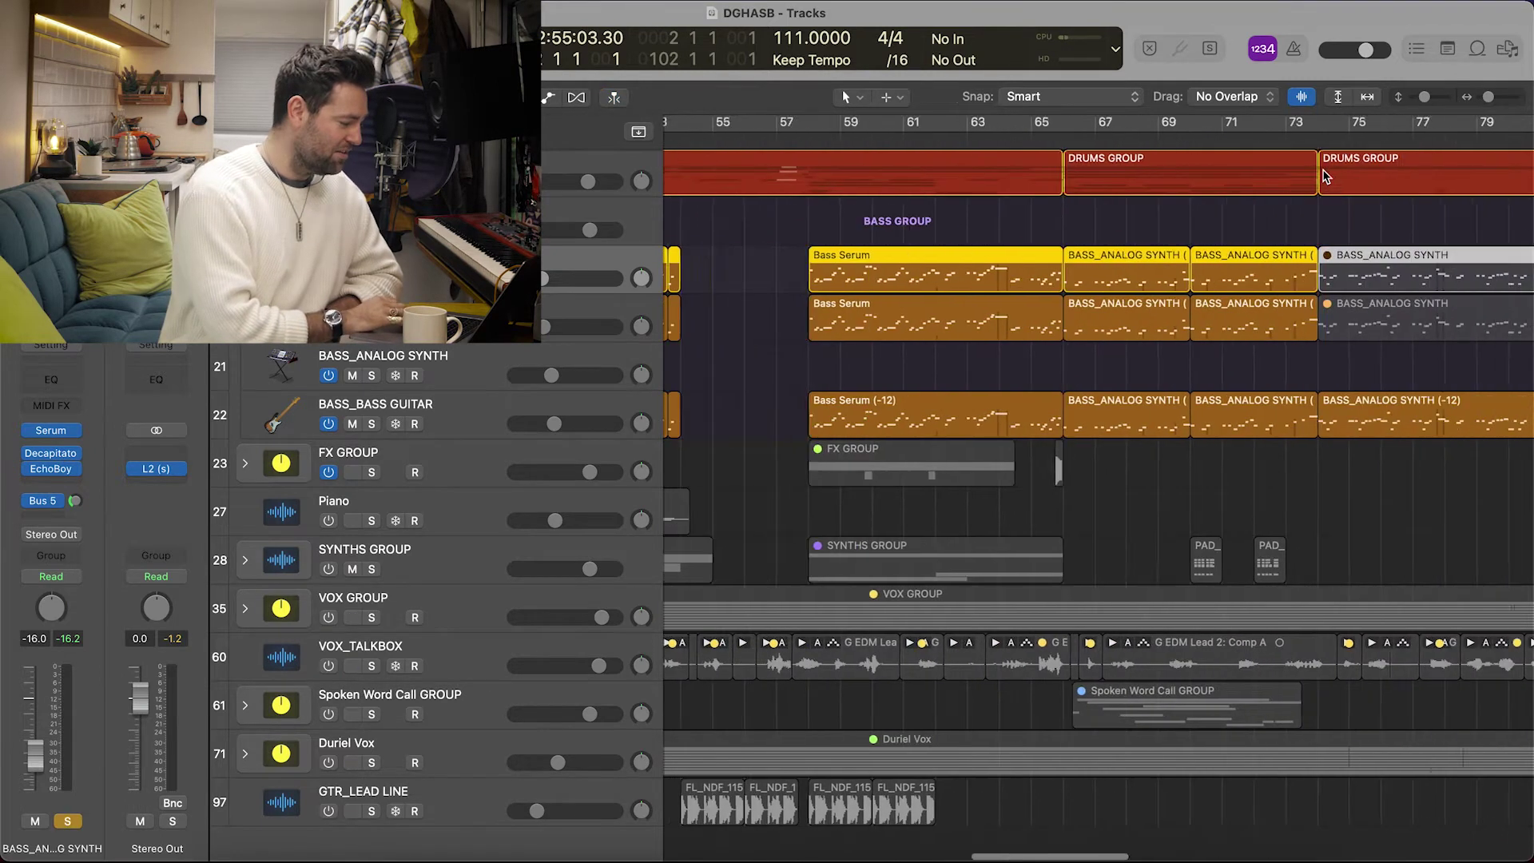
{"action": "scroll", "coordinate": [1327, 175], "scroll_direction": "right", "scroll_amount": 5}
{"action": "left_click", "coordinate": [1106, 141]}
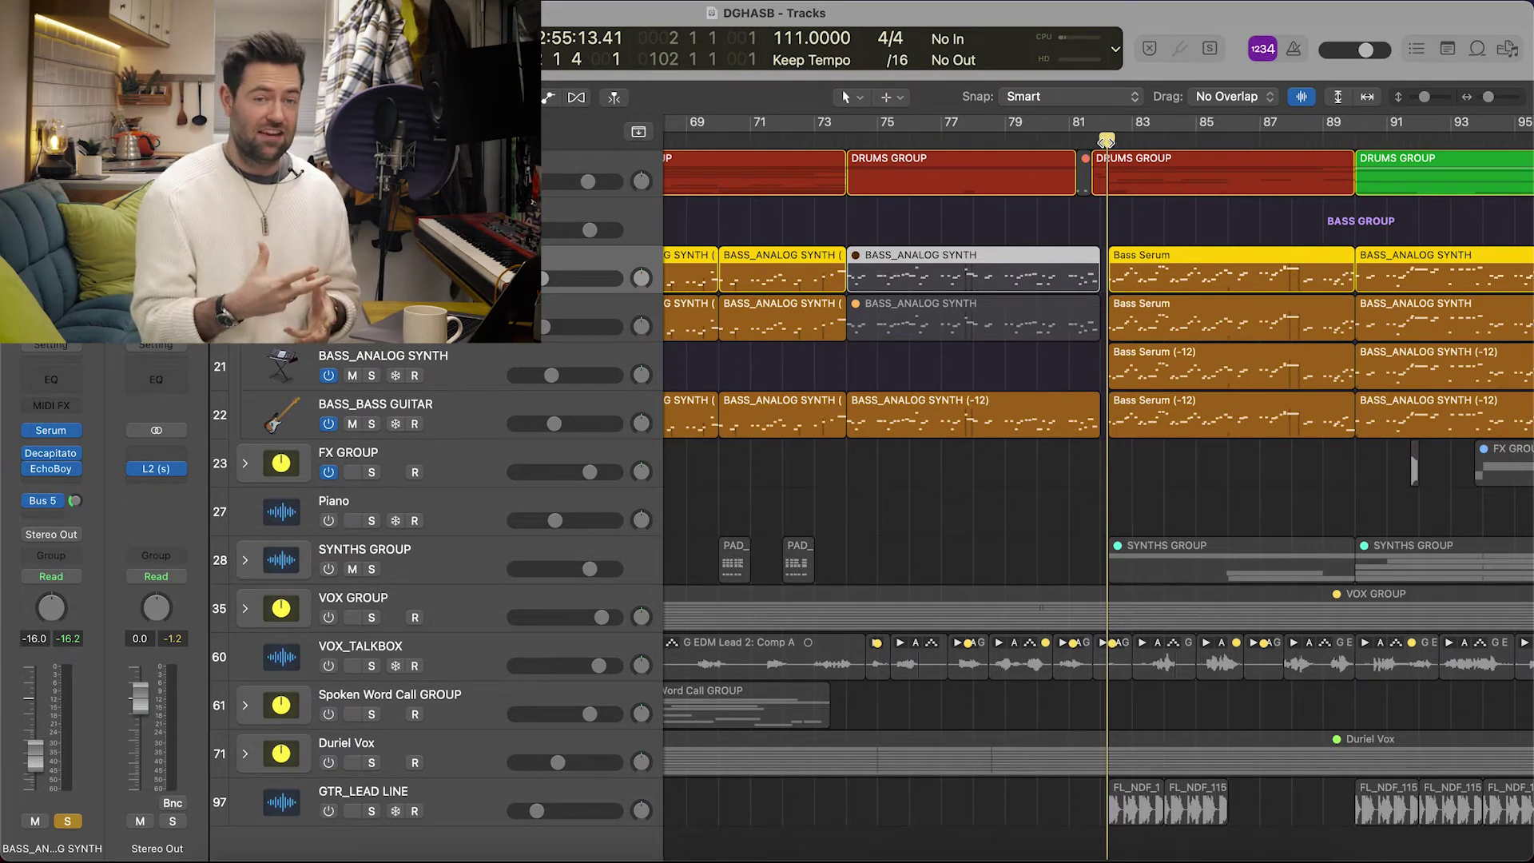
- Take DRUMS GROUP out of solo and play only the uppermost BASS_ANALOG SYNTH track from just before bar 82
{"action": "key", "text": "ctrl+m"}
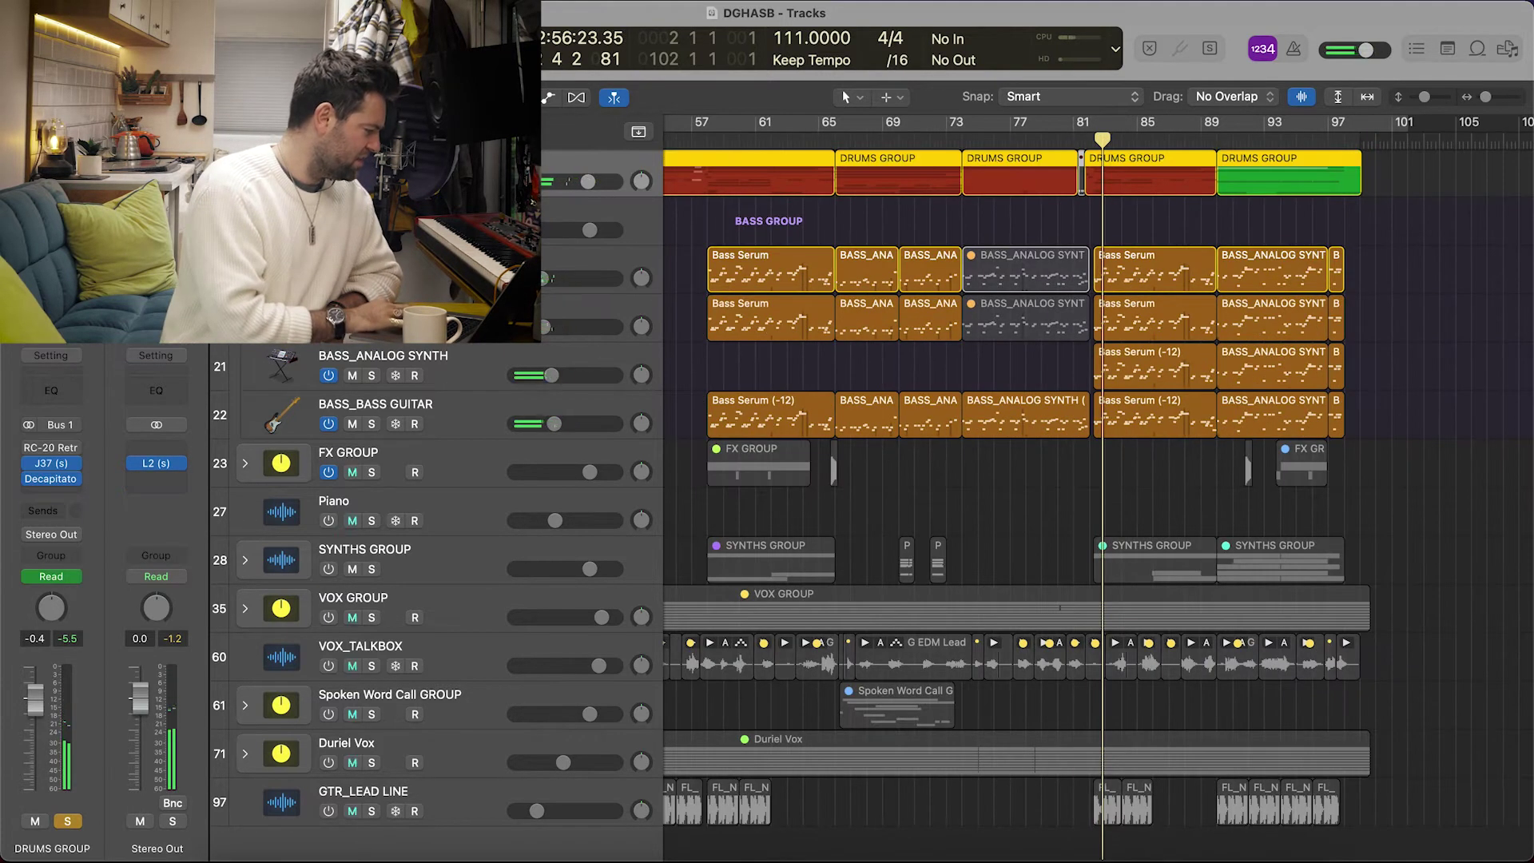
{"action": "key", "text": "s"}
{"action": "key", "text": "s"}
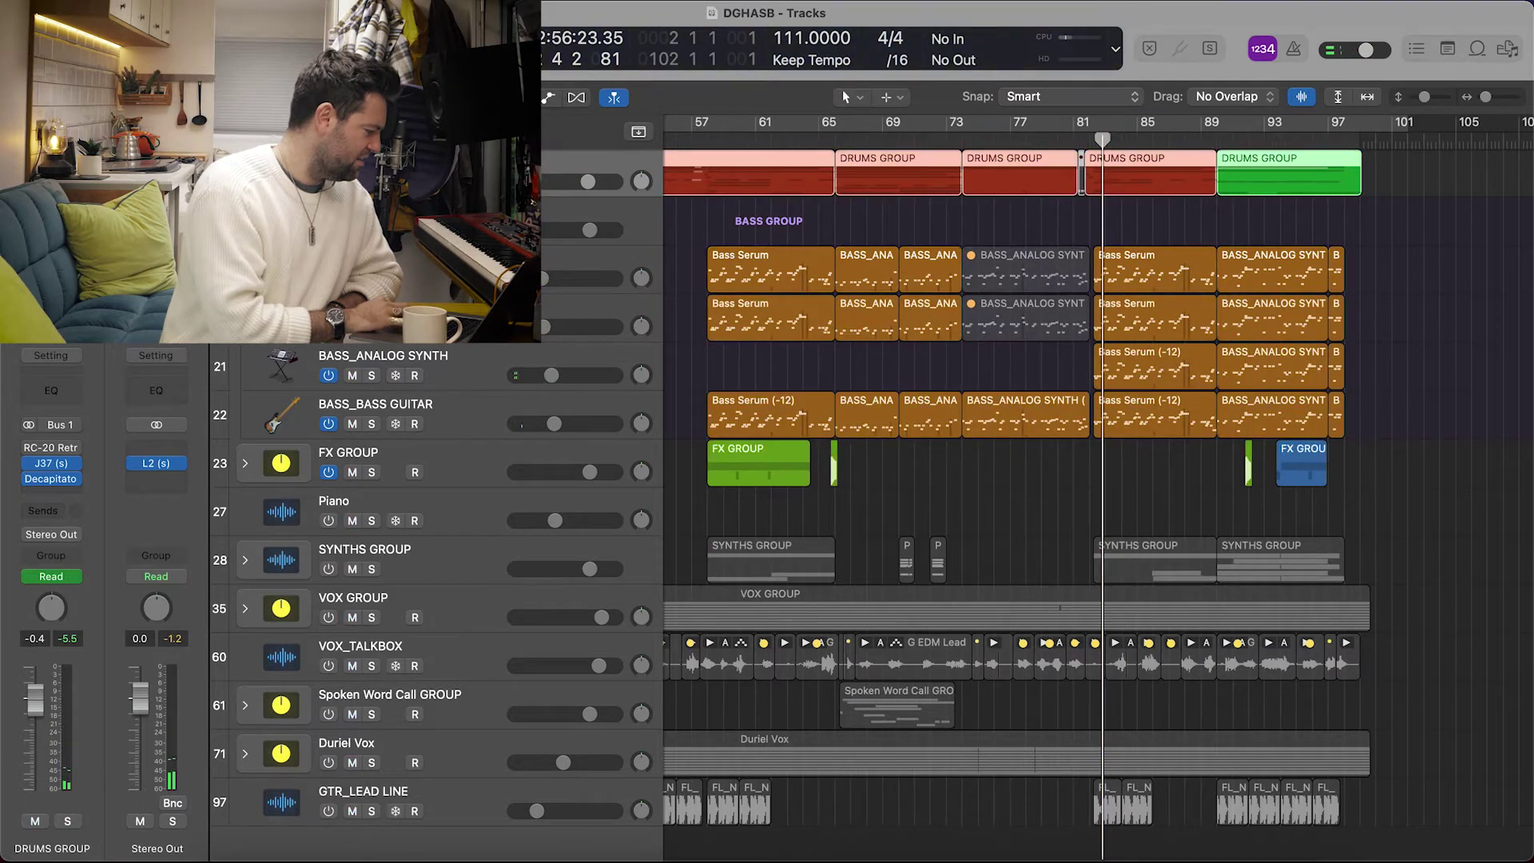
{"action": "key", "text": "s"}
{"action": "left_click", "coordinate": [1085, 141]}
{"action": "key", "text": "space"}
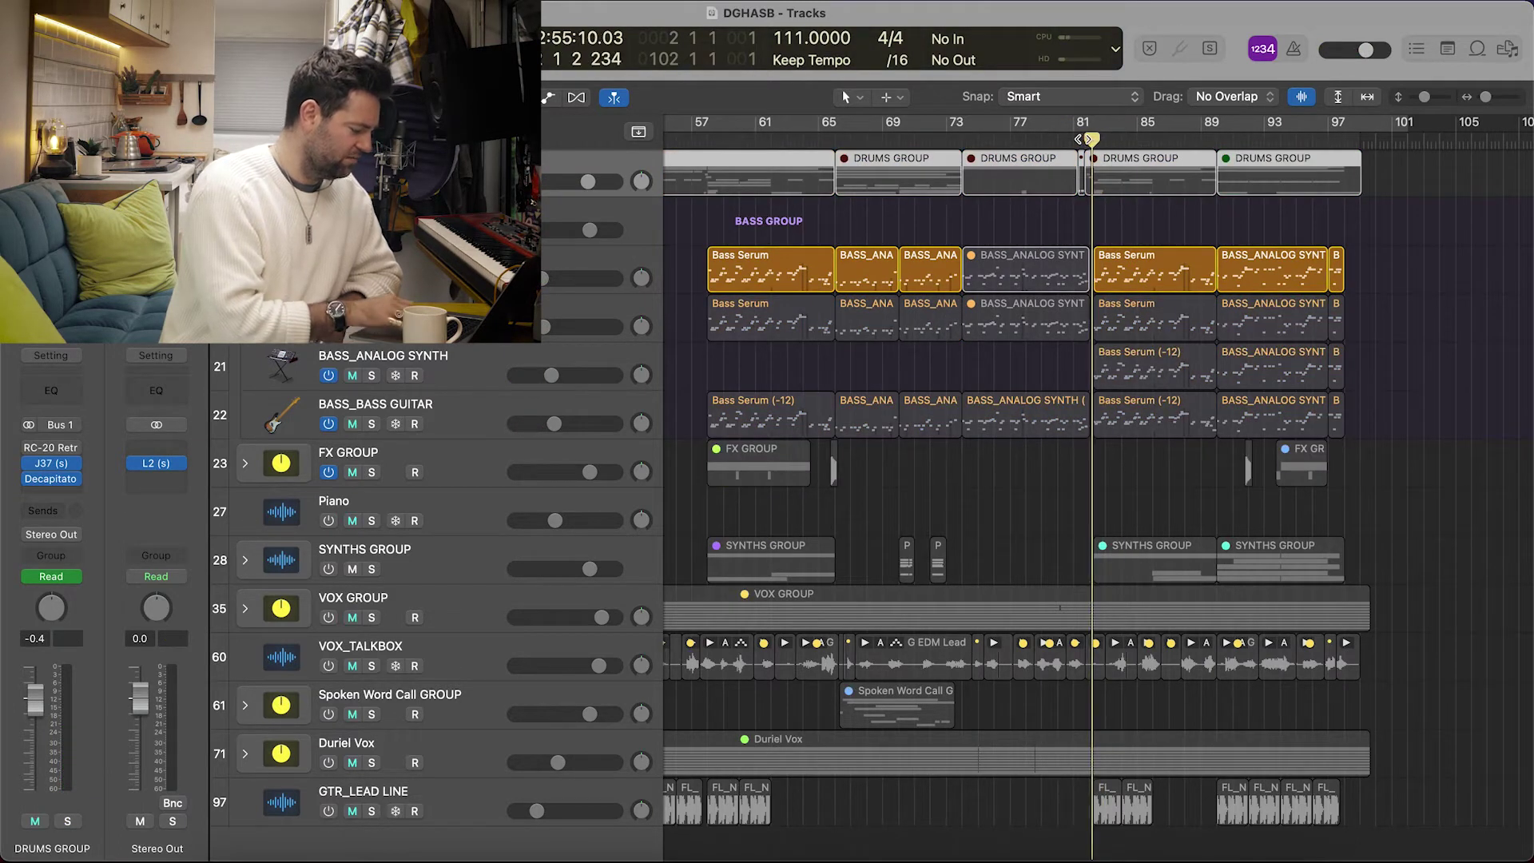
{"action": "key", "text": "super+Right"}
{"action": "key", "text": "super+Right"}
{"action": "key", "text": "super+Right"}
{"action": "scroll", "coordinate": [1084, 139], "scroll_direction": "right", "scroll_amount": 4}
{"action": "key", "text": "super+Left"}
{"action": "key", "text": "super+Left"}
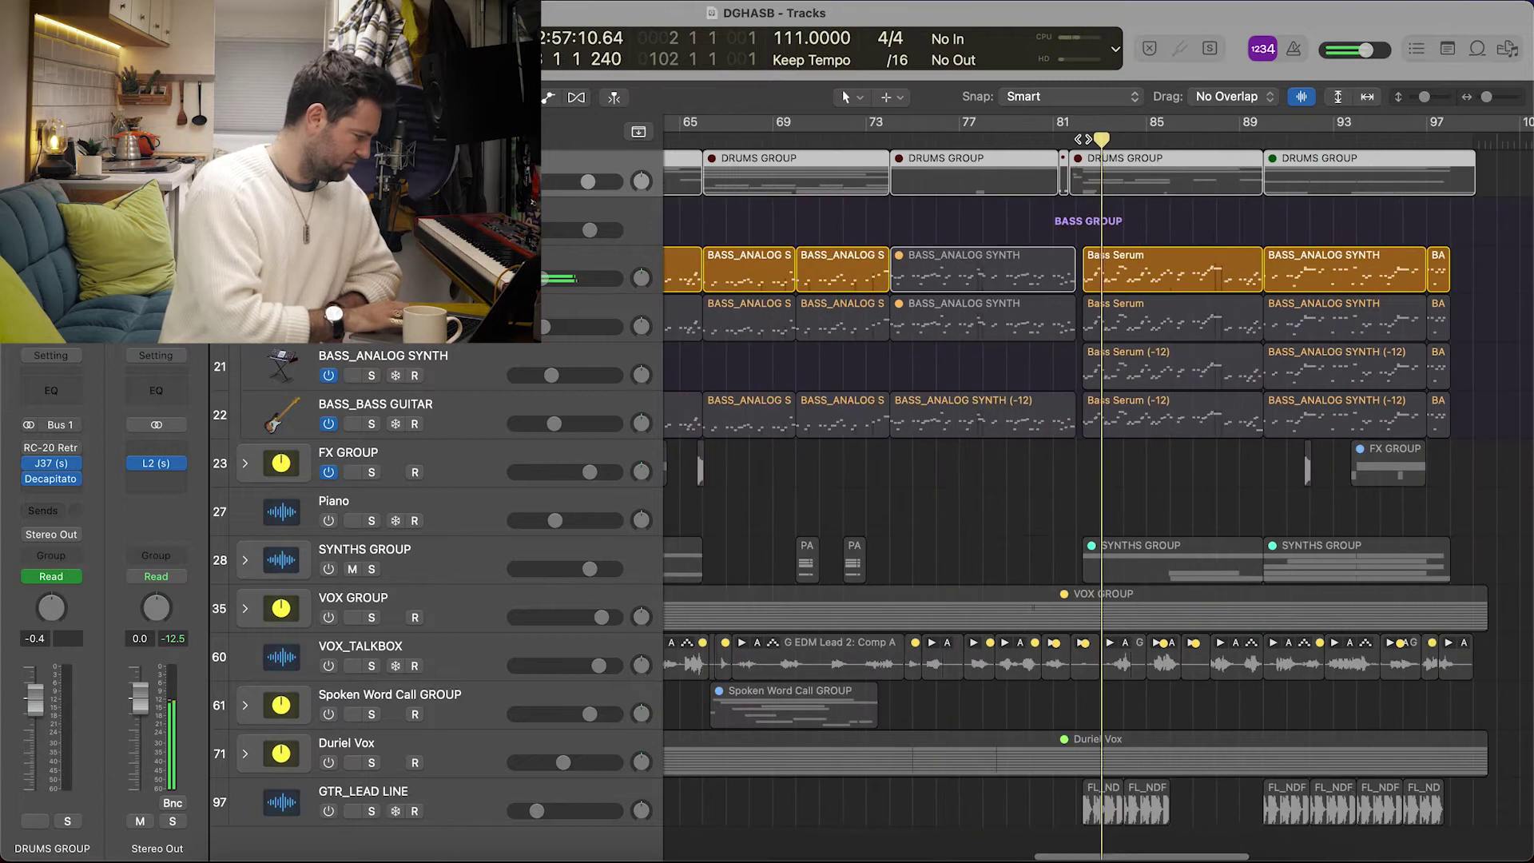
- Inspect the soloed synth's Serum preset, then play the part with Decapitator, EchoBoy and the Bus 5 send bypassed
{"action": "left_click", "coordinate": [383, 265]}
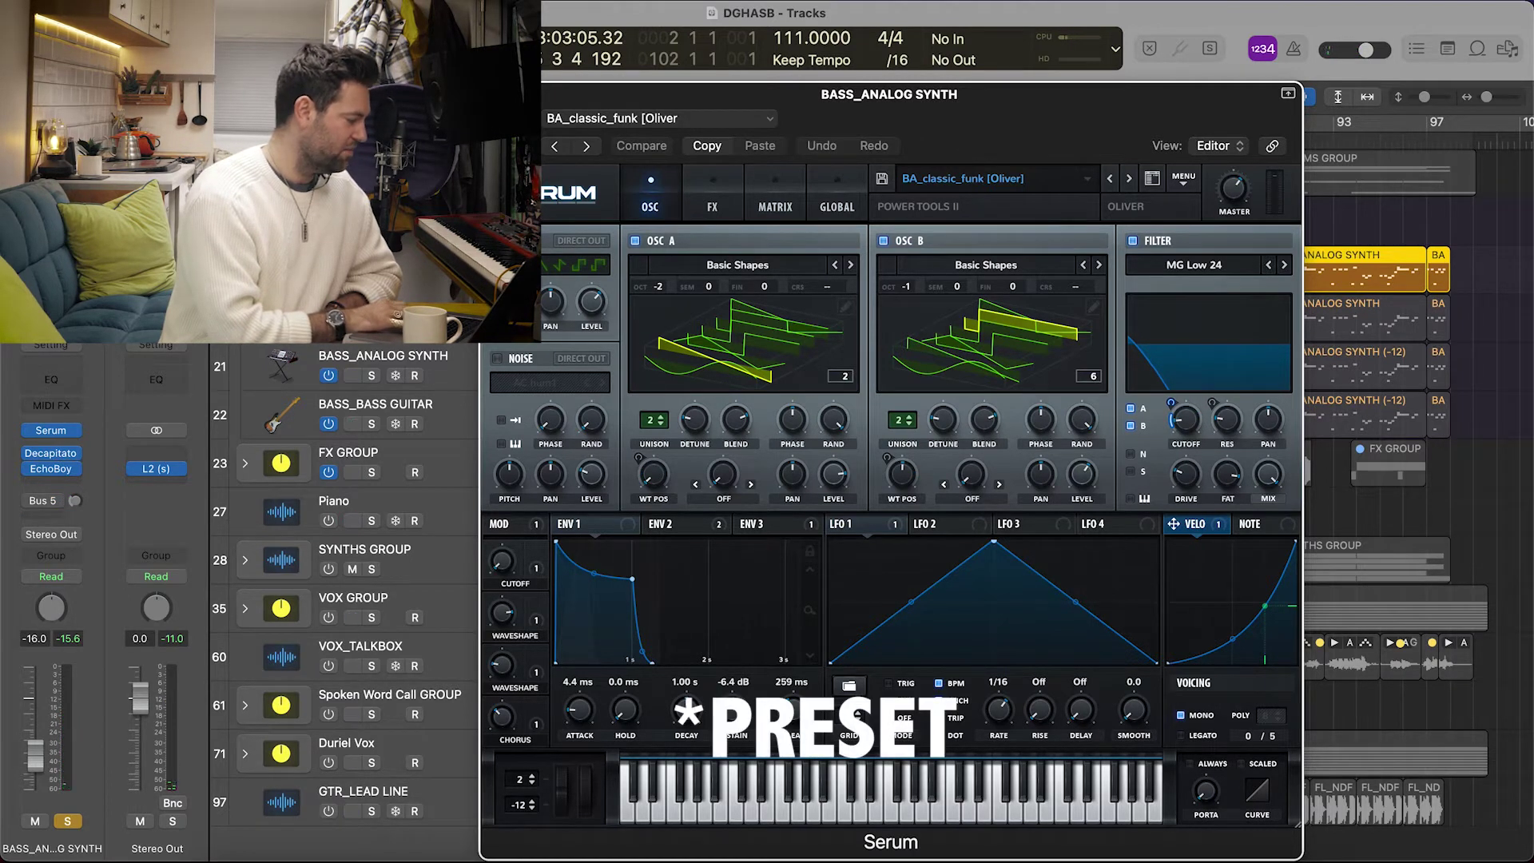
{"action": "left_click", "coordinate": [30, 468]}
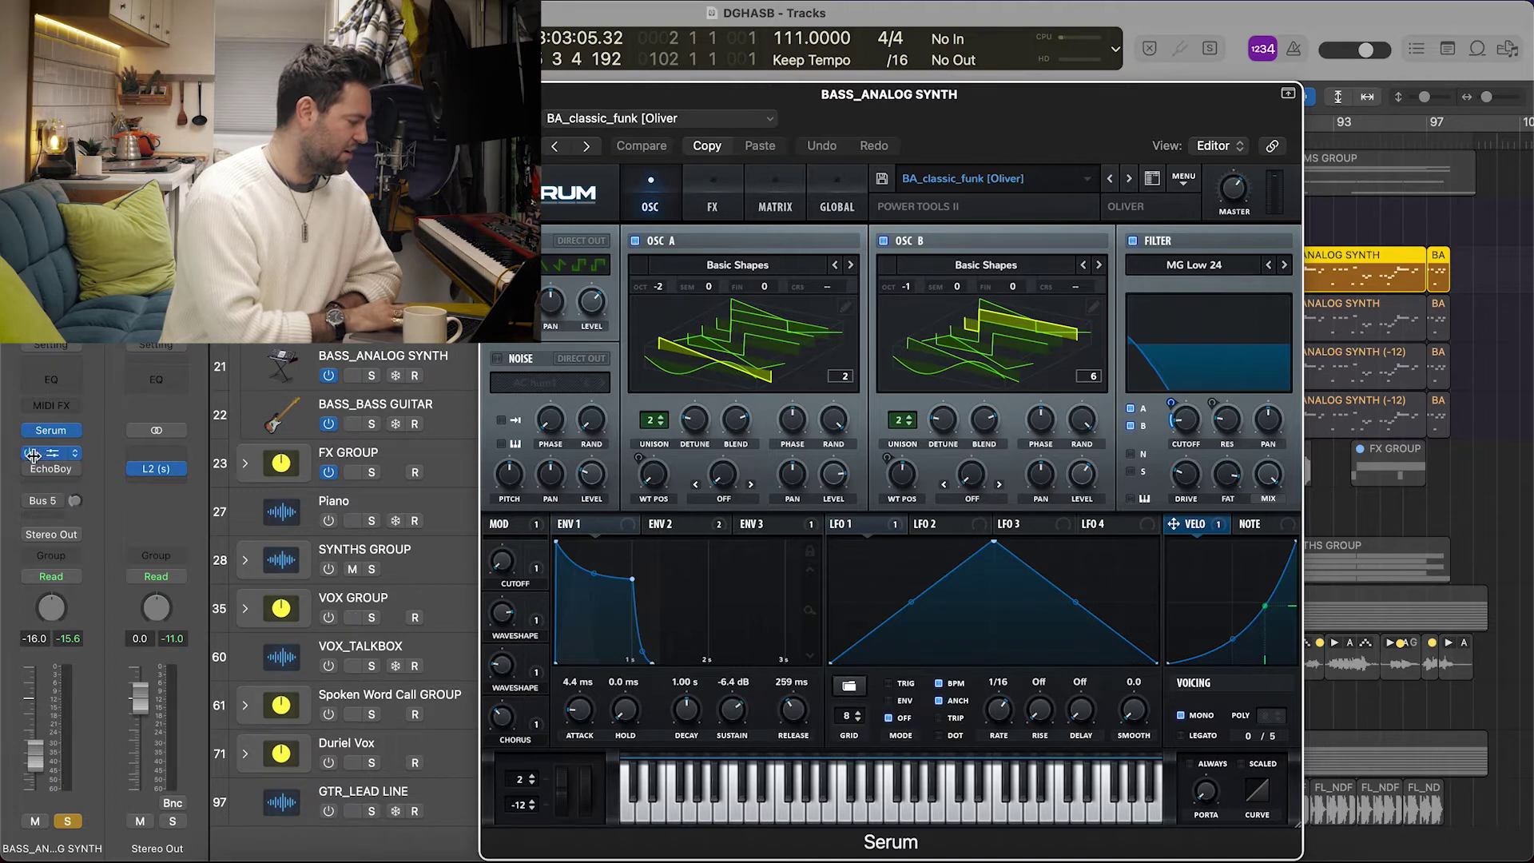
{"action": "key", "text": "super+w"}
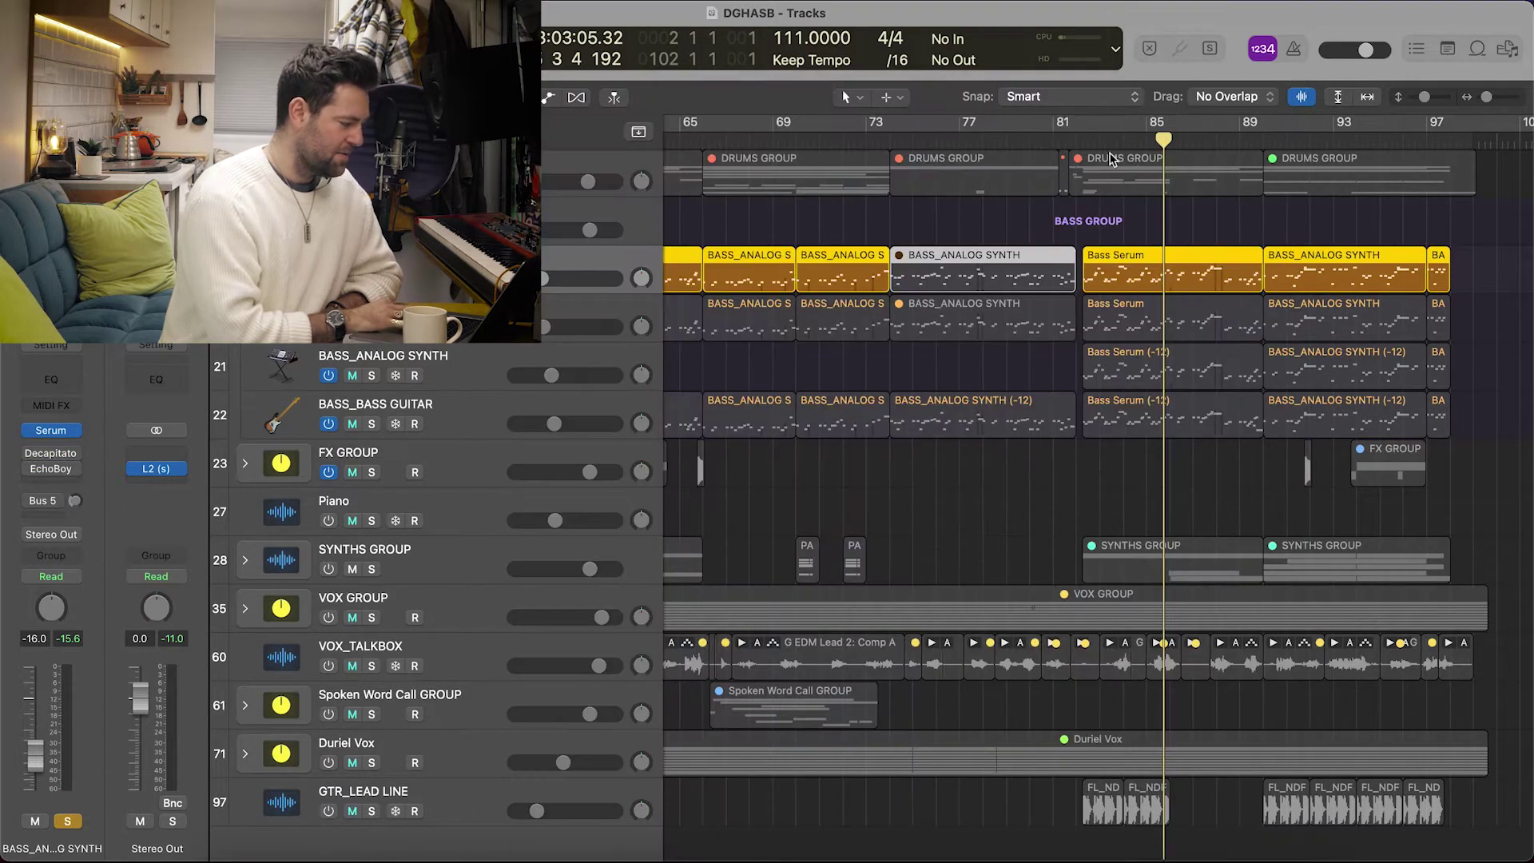
{"action": "left_click", "coordinate": [1080, 139]}
{"action": "key", "text": "space"}
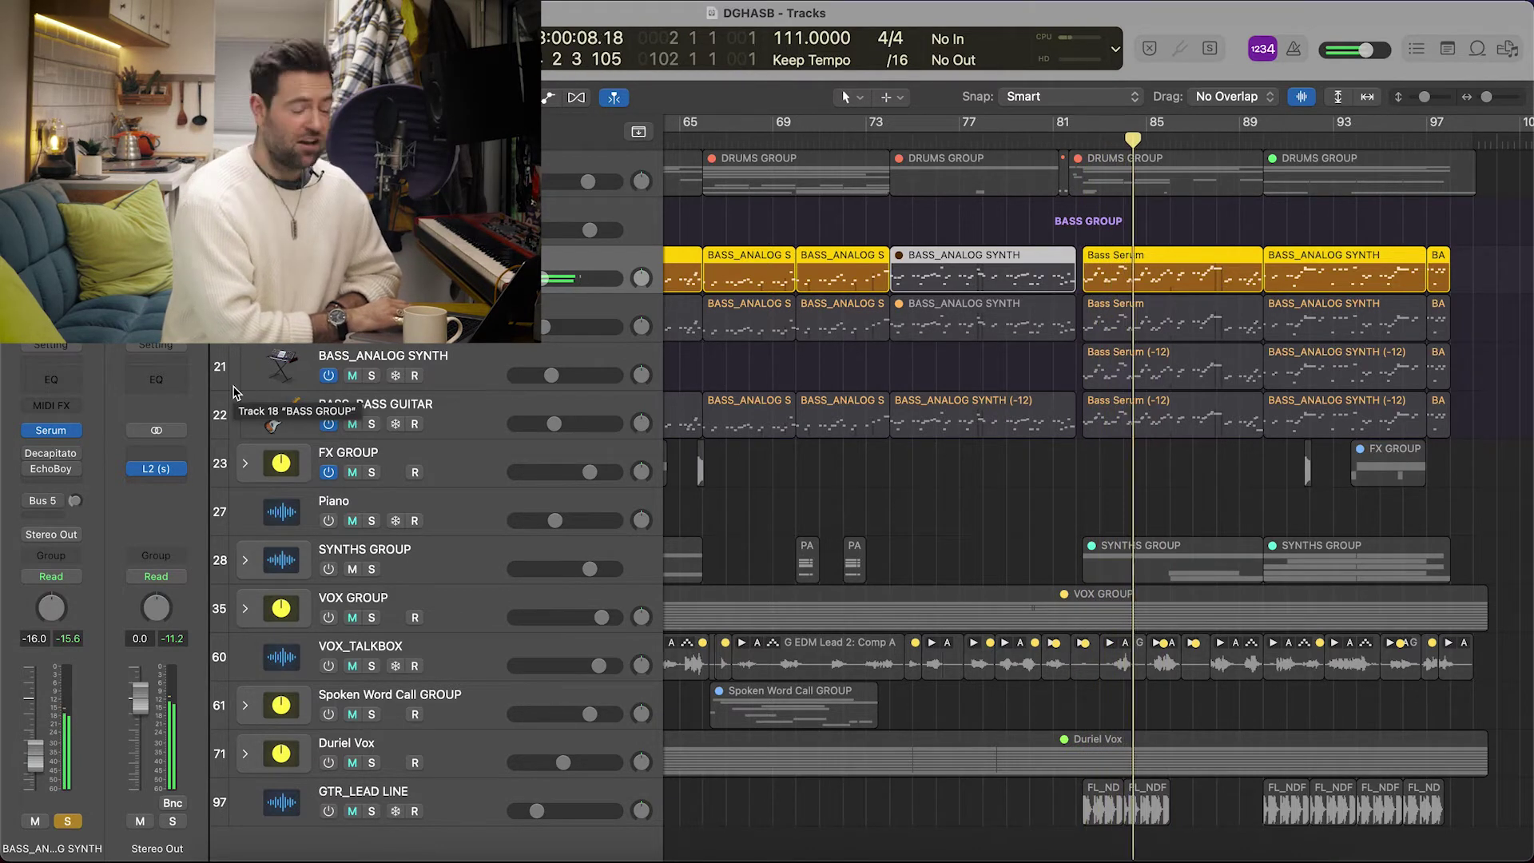
- Re-enable Decapitator on the soloed BASS_ANALOG SYNTH track during playback and inspect its ThickMildCrunch preset
{"action": "left_click", "coordinate": [30, 454]}
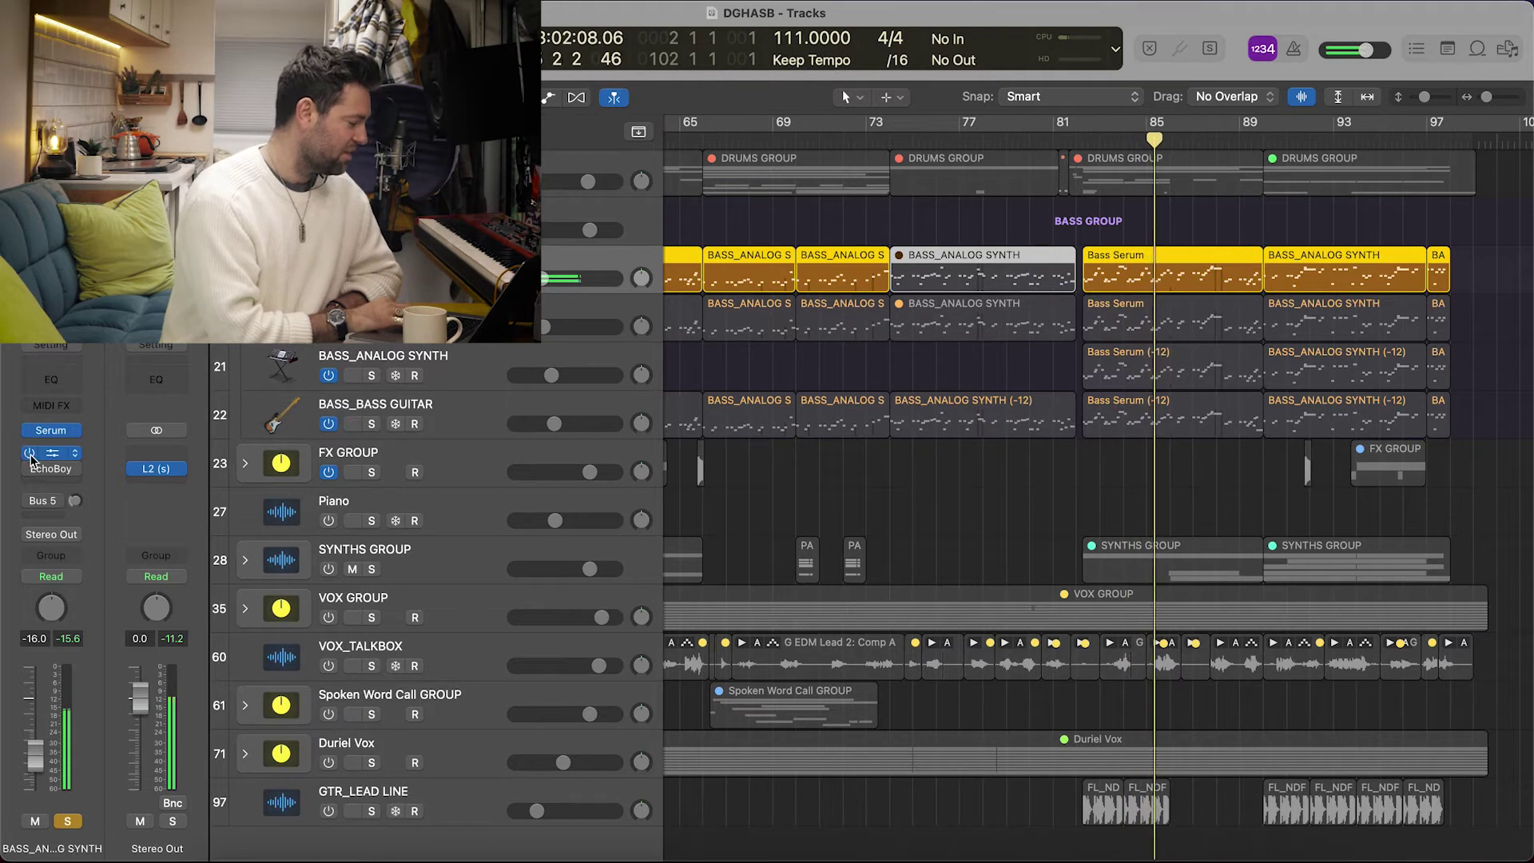
{"action": "left_click", "coordinate": [39, 454]}
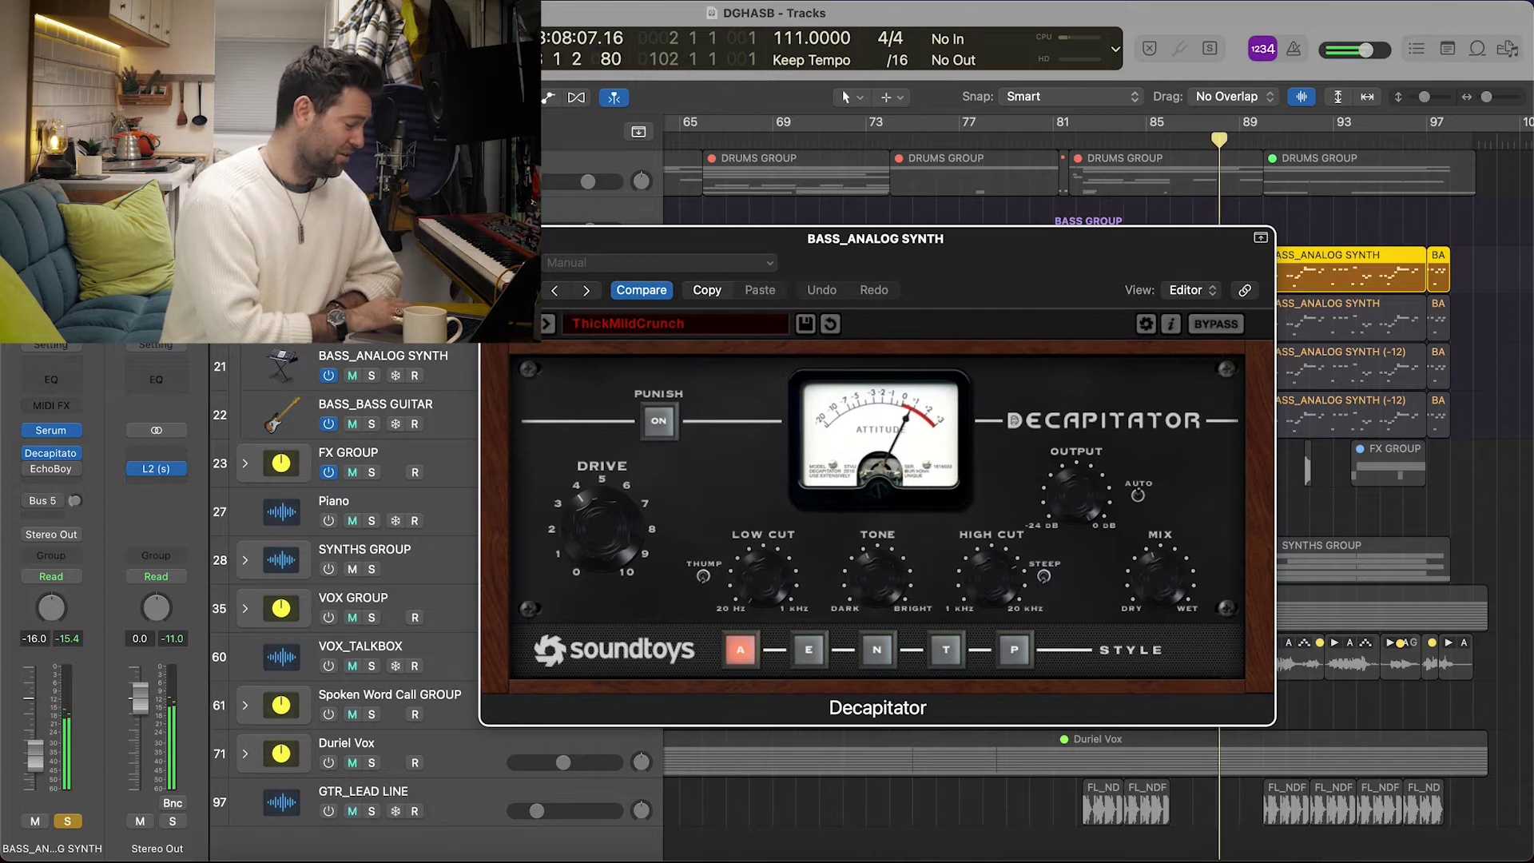
{"action": "key", "text": "super+w"}
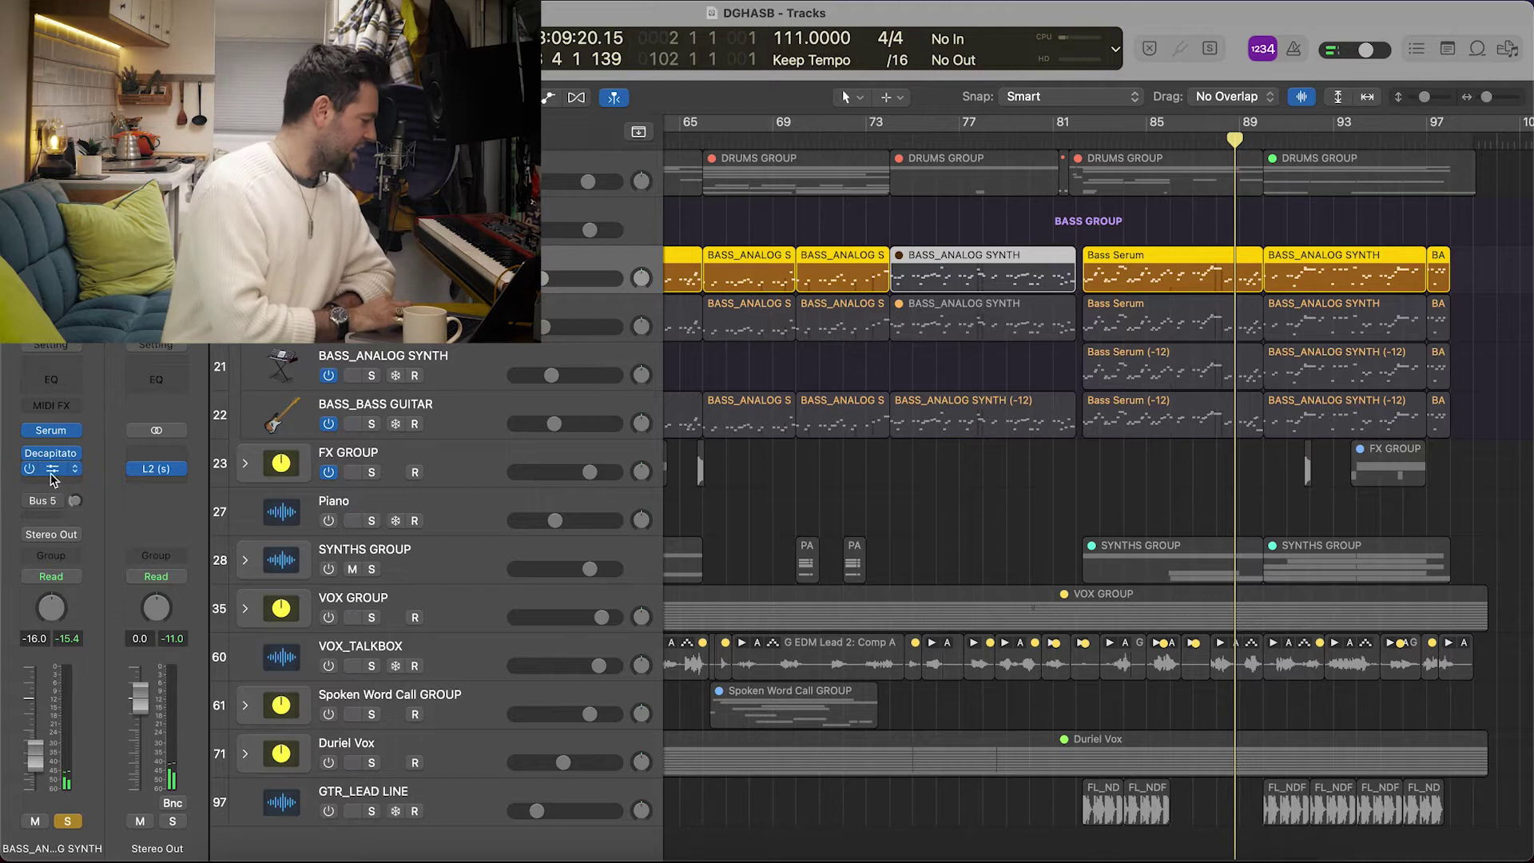
- Play the soloed synth from just before bar 82 with EchoBoy enabled and inspect its WiderPhatter preset
{"action": "left_click", "coordinate": [1079, 140]}
{"action": "key", "text": "space"}
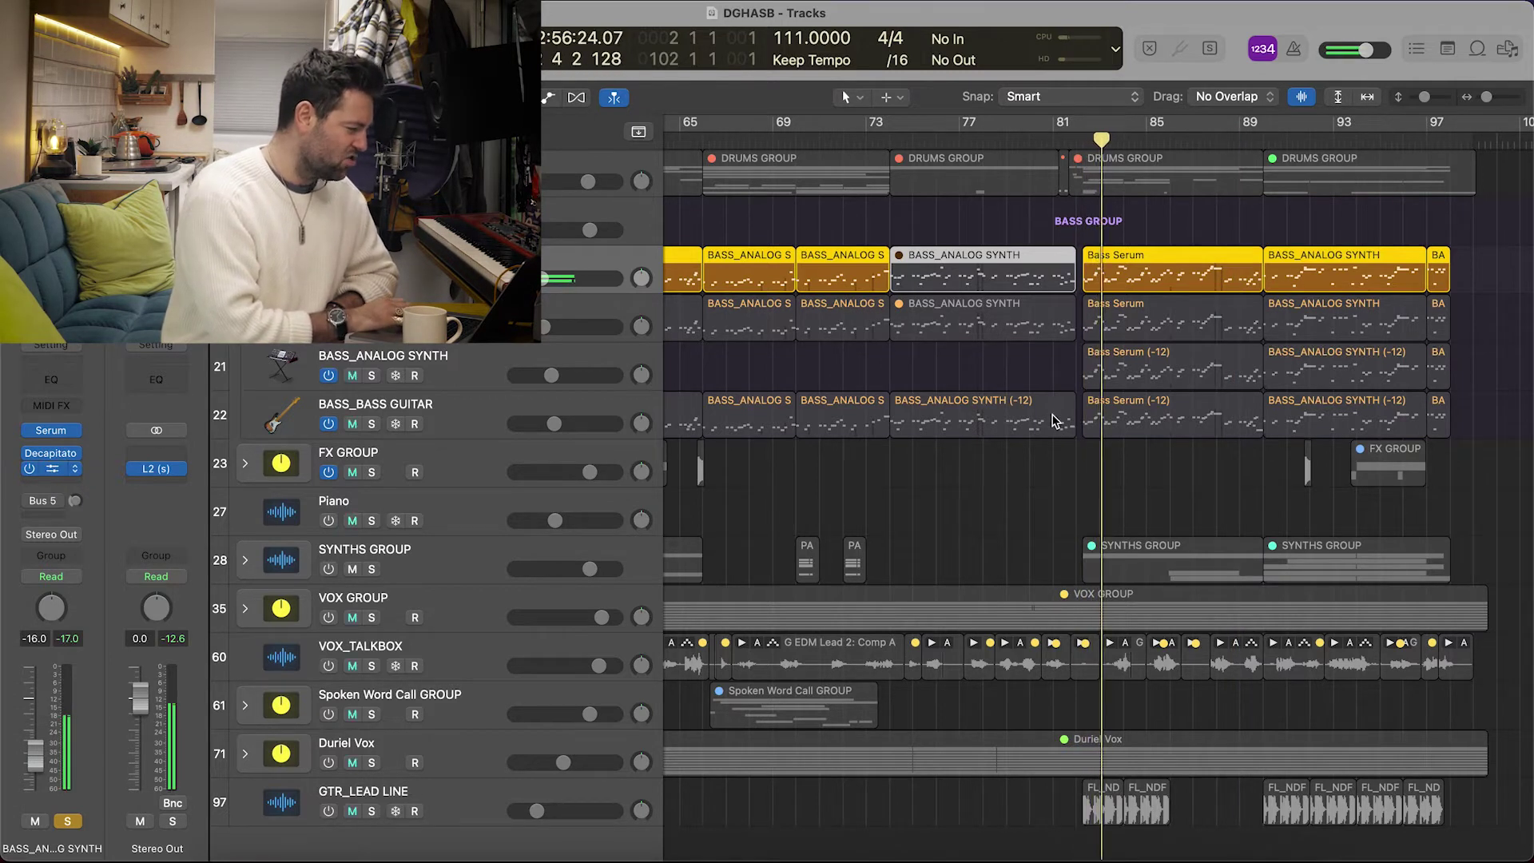
{"action": "left_click", "coordinate": [53, 470]}
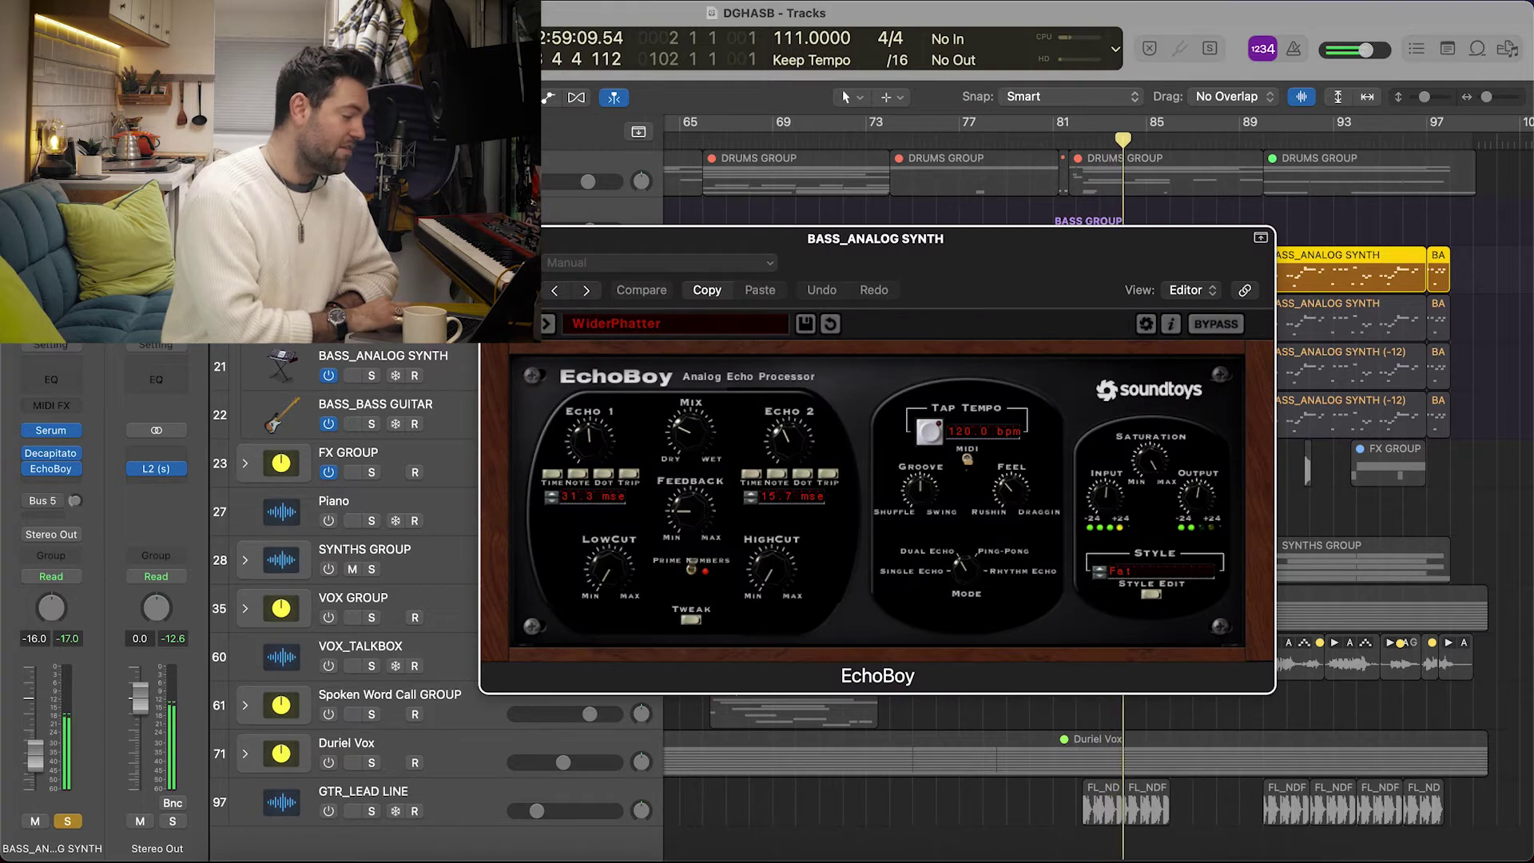
{"action": "left_click", "coordinate": [496, 238]}
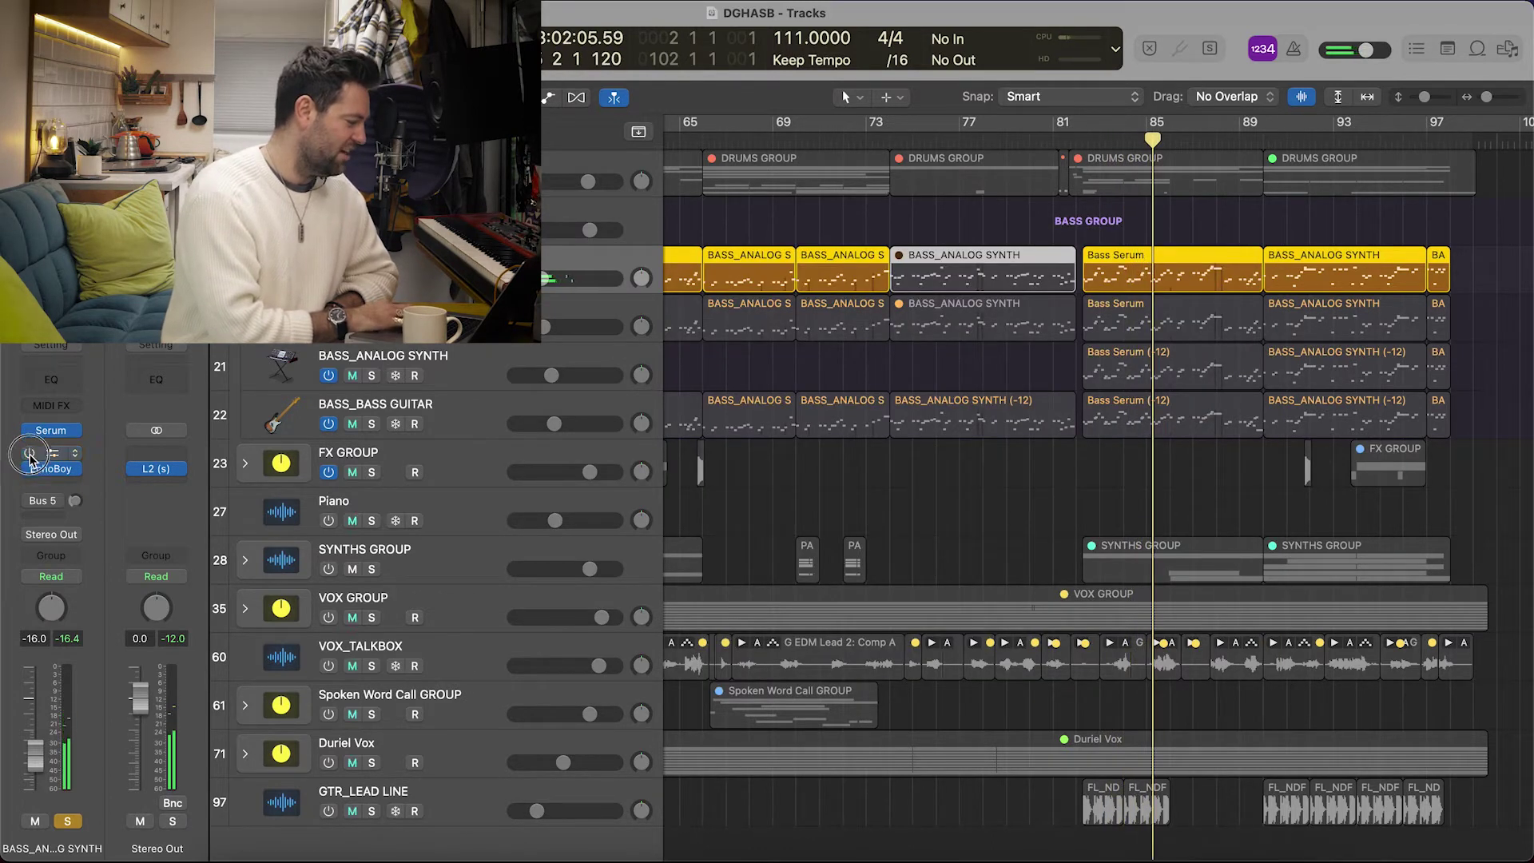
- Enable the soloed synth's Bus 5 reverb send and adjust its level while playing from just before bar 82
{"action": "key", "text": "space"}
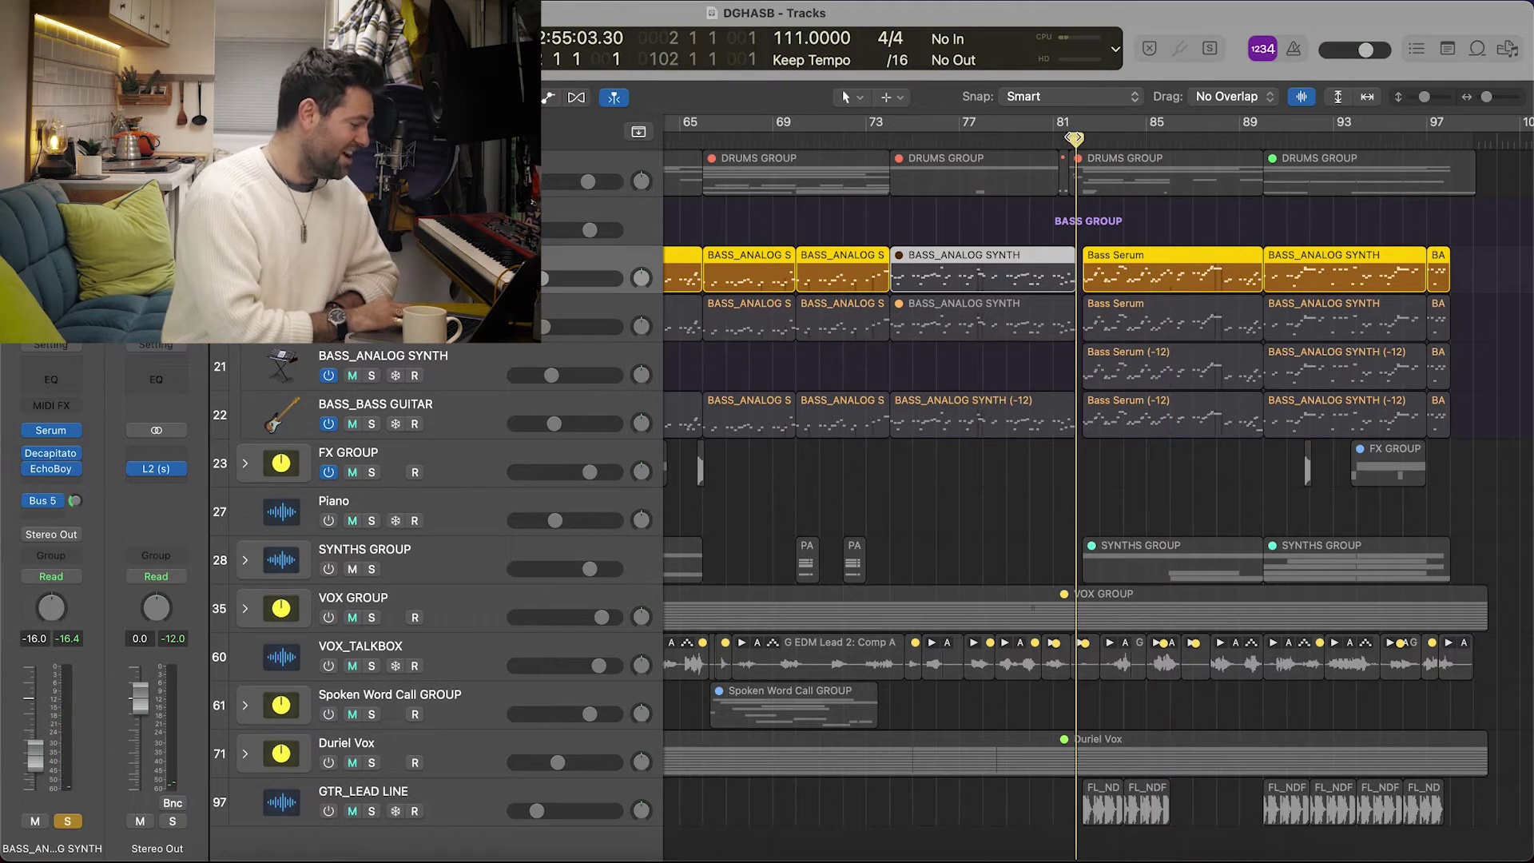
{"action": "left_click_drag", "start_coordinate": [76, 501], "coordinate": [72, 523]}
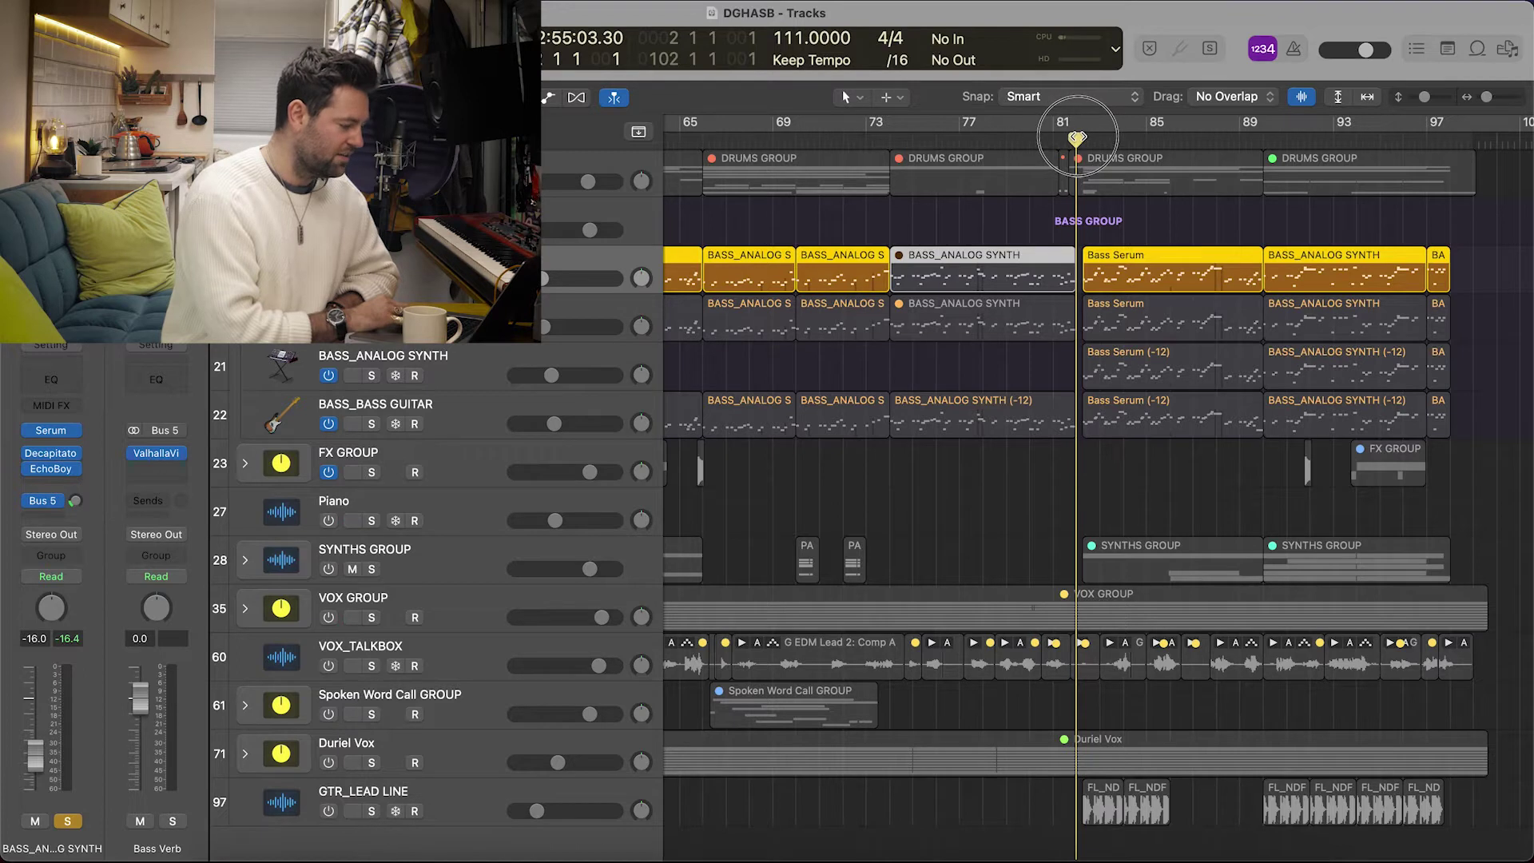
{"action": "key", "text": "space"}
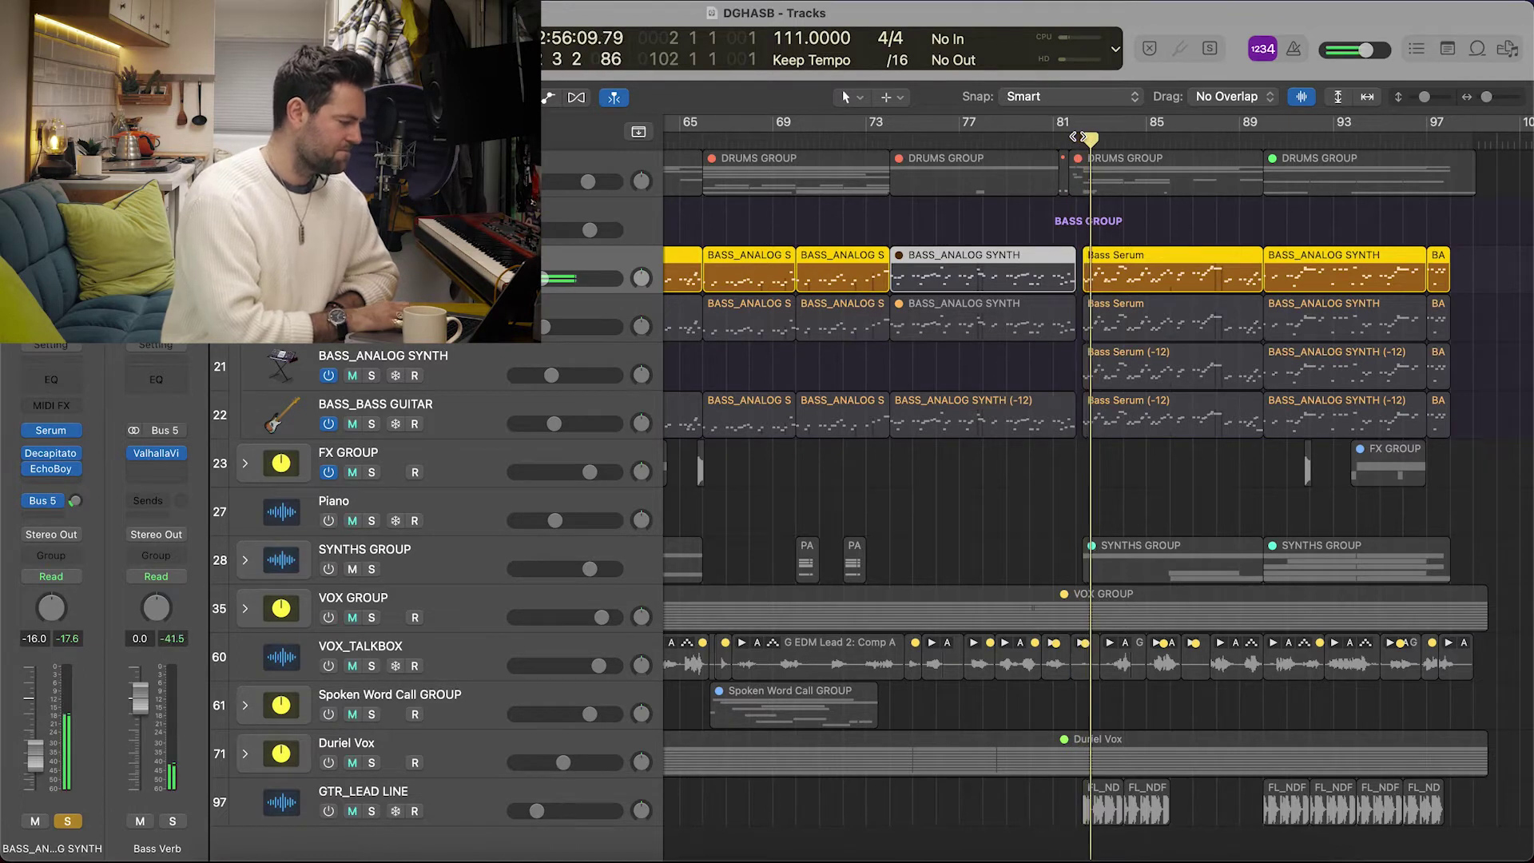
{"action": "left_click_drag", "start_coordinate": [77, 501], "coordinate": [84, 509]}
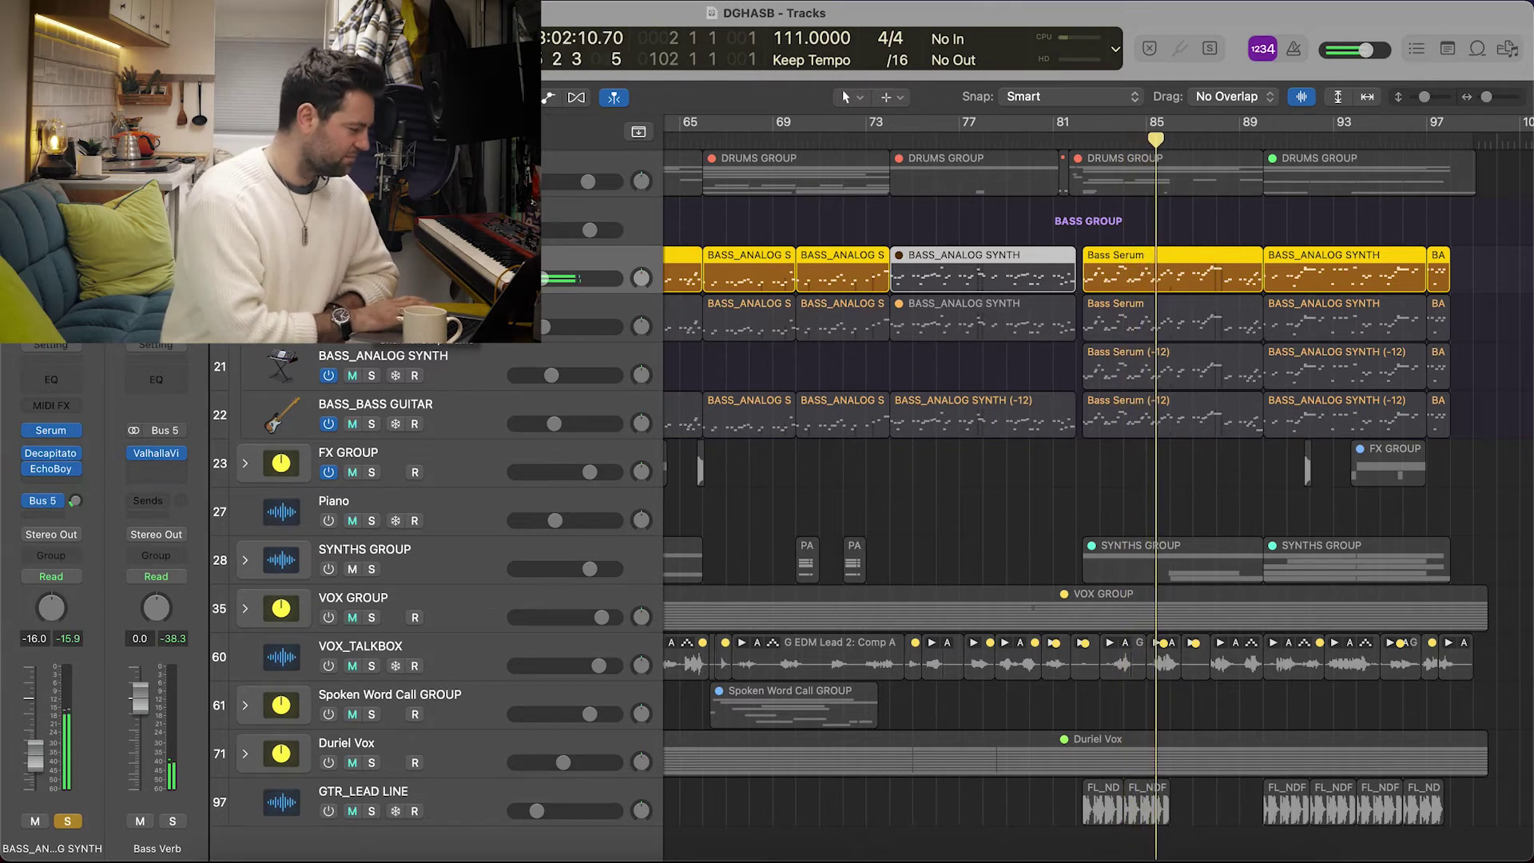
- Switch the solo to BASS_ANALOG SYNTH_FILTERED and audition it from near bar 82, also layered with the synth track above
{"action": "key", "text": "Down"}
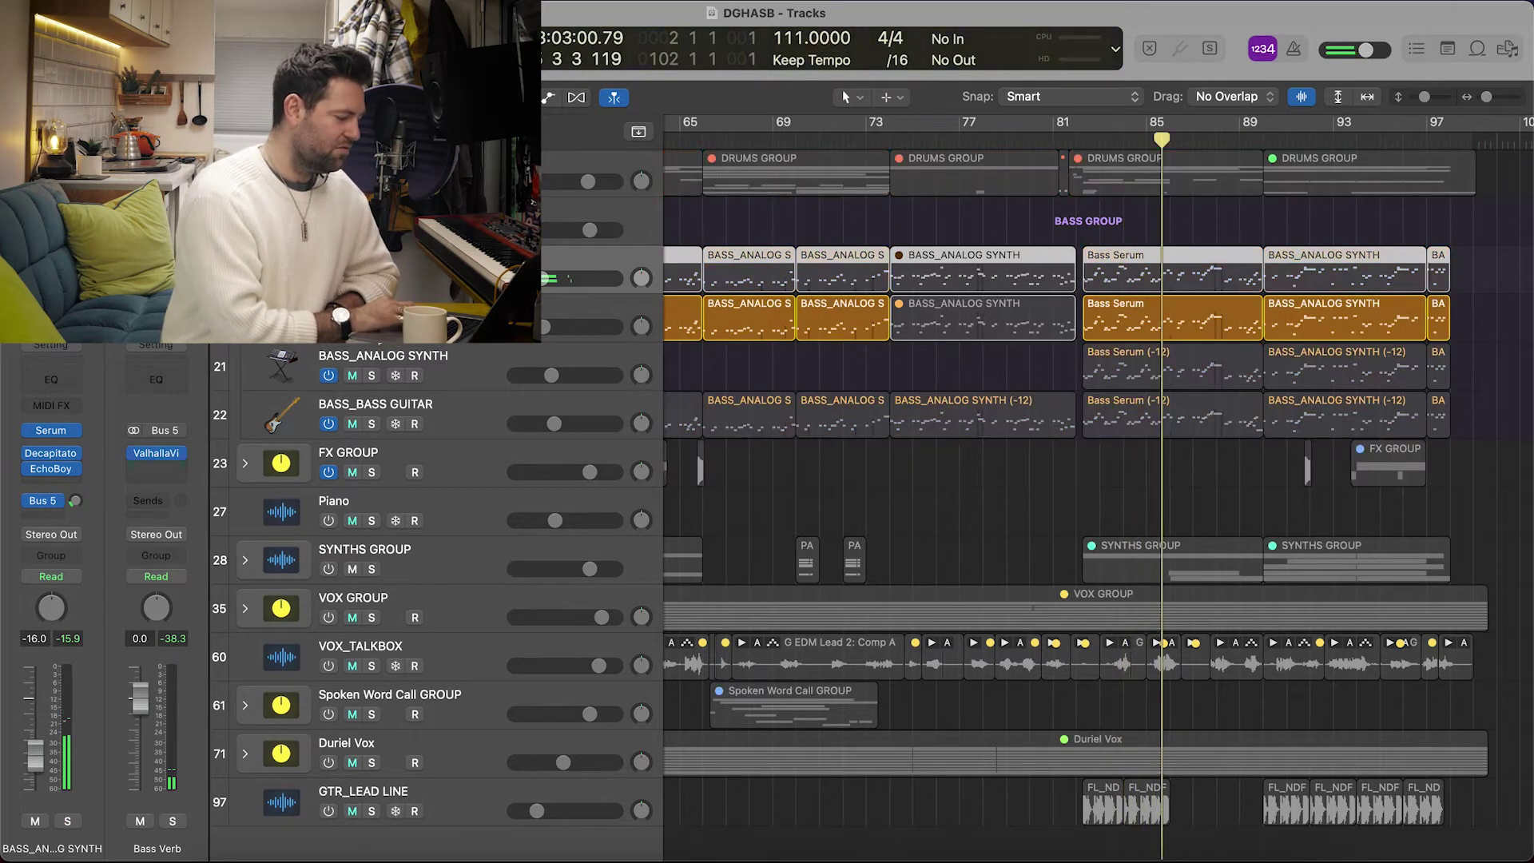
{"action": "left_click", "coordinate": [1082, 141]}
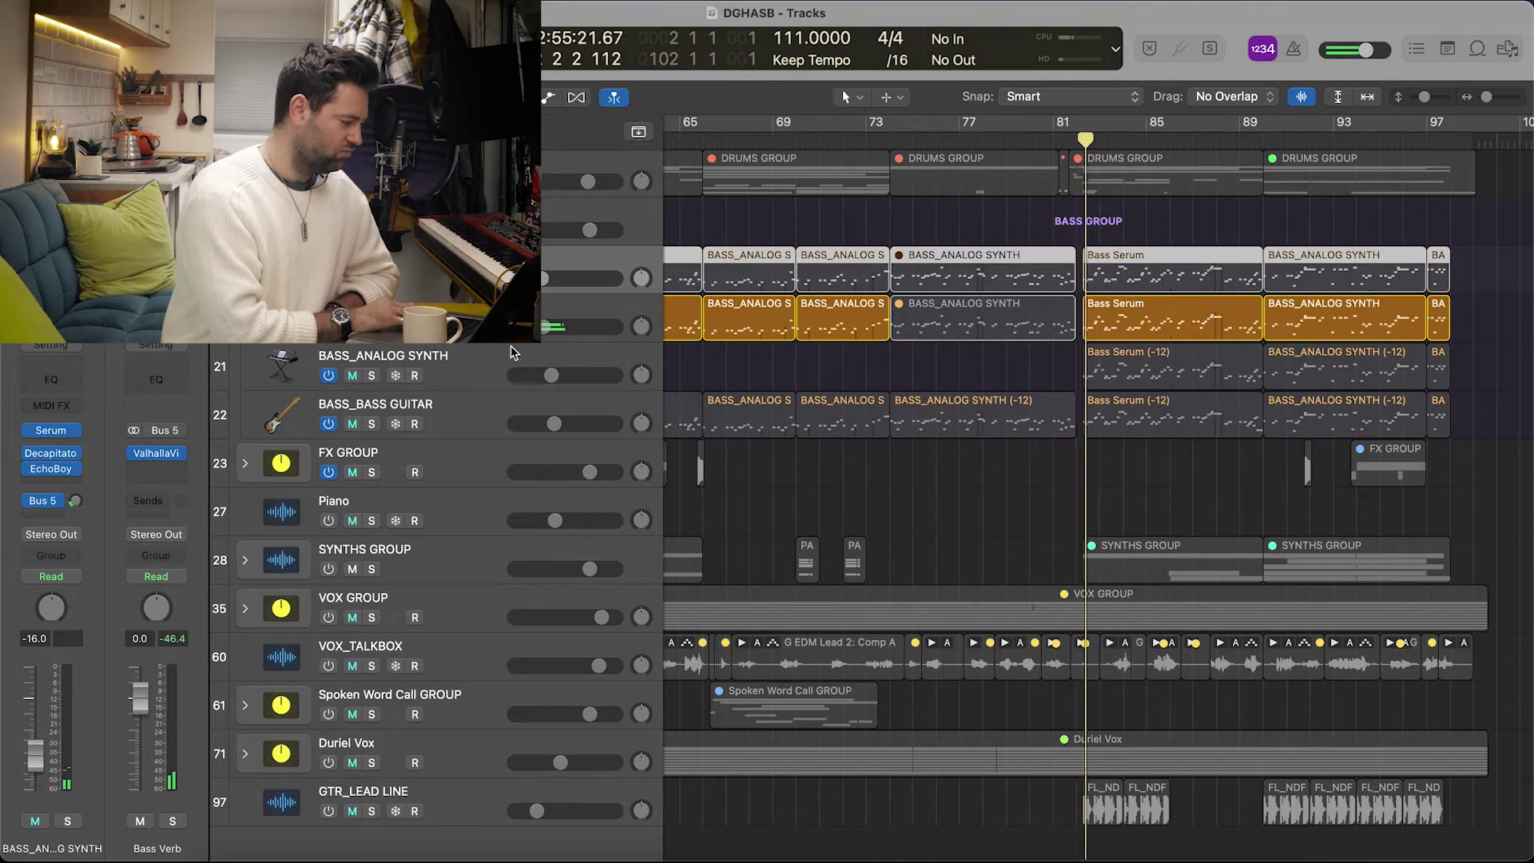
{"action": "key", "text": "Down"}
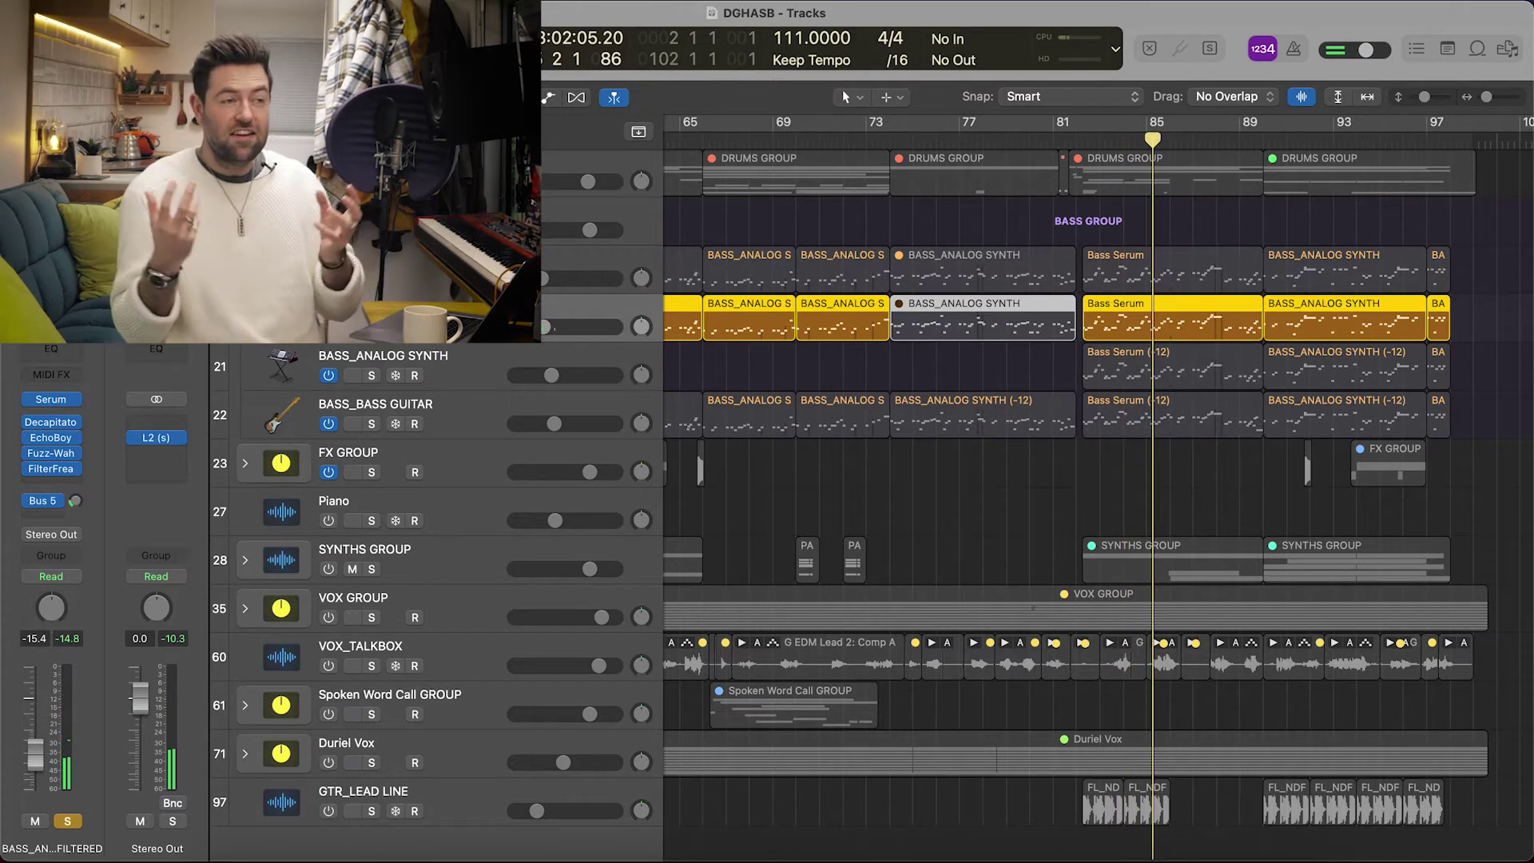
{"action": "key", "text": "shift+Up"}
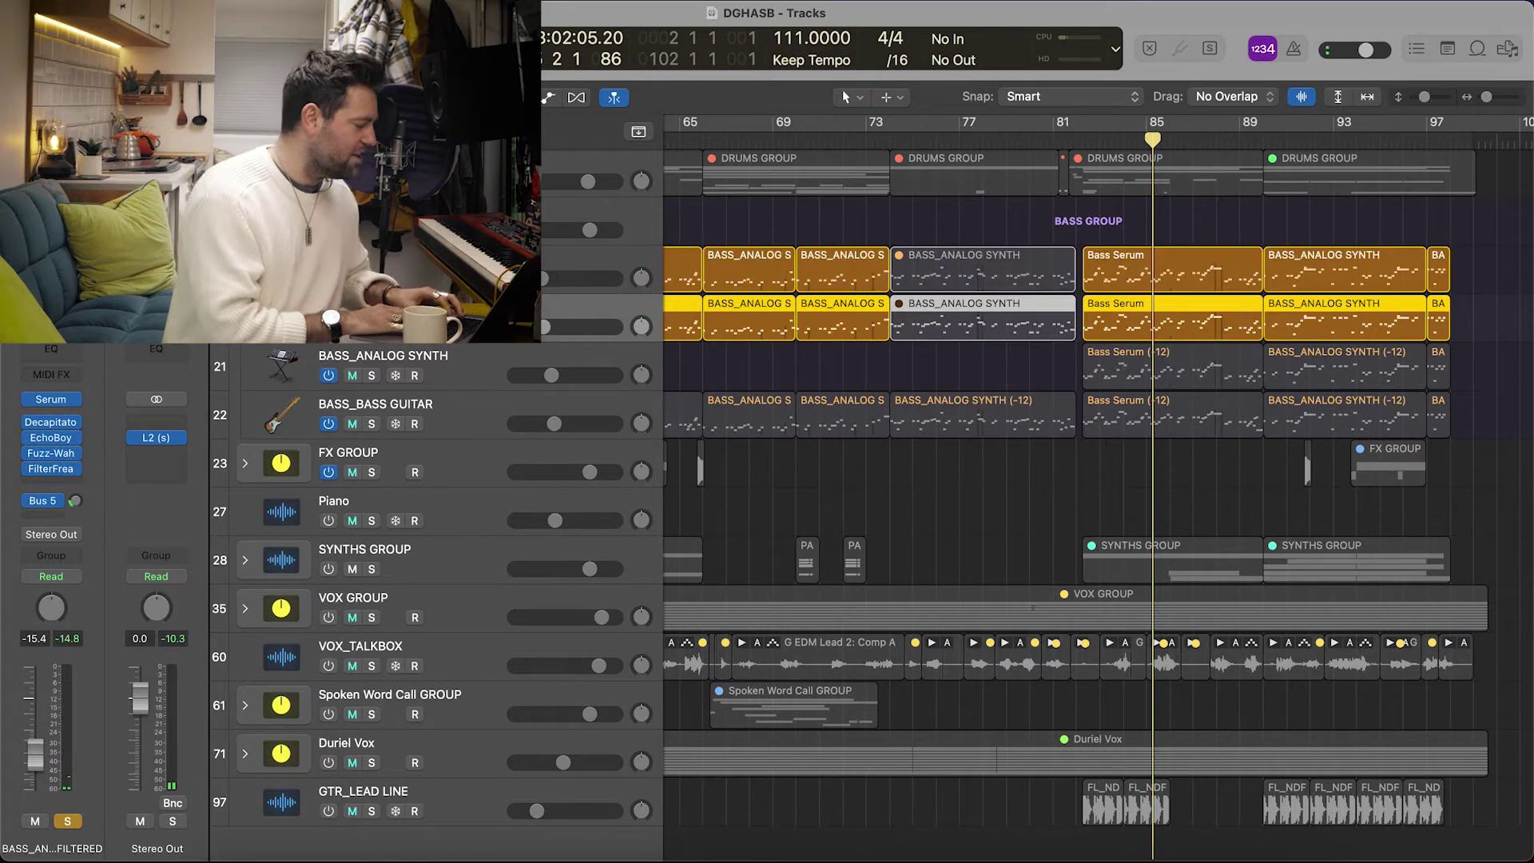
{"action": "key", "text": "space"}
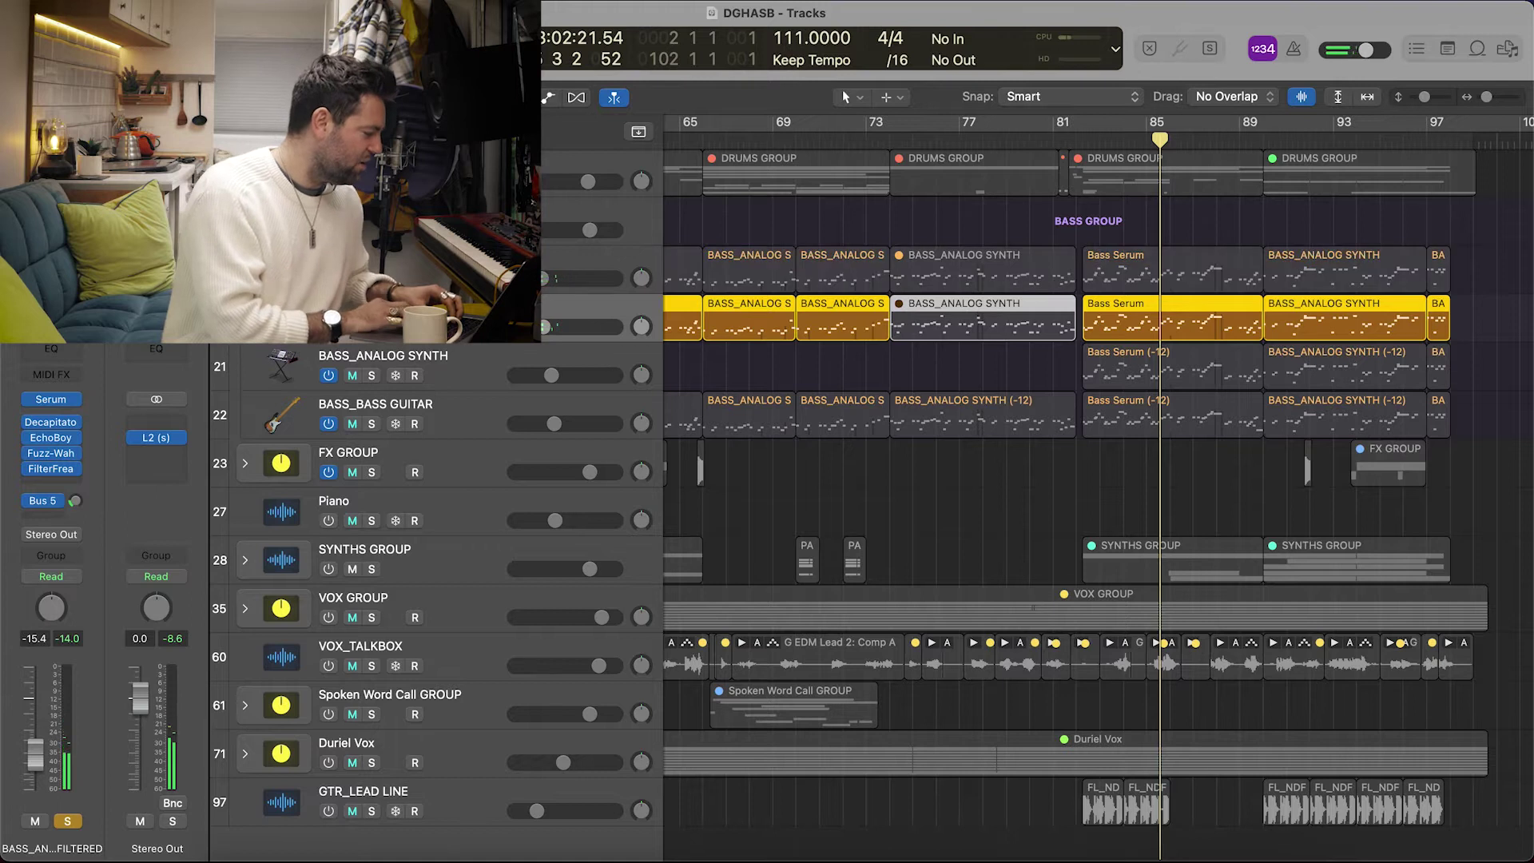
- Bypass EchoBoy, Fuzz-Wah, FilterFreak and the Bus 5 send on BASS_ANALOG SYNTH_FILTERED, and inspect its Serum preset during playback
{"action": "left_click", "coordinate": [32, 501]}
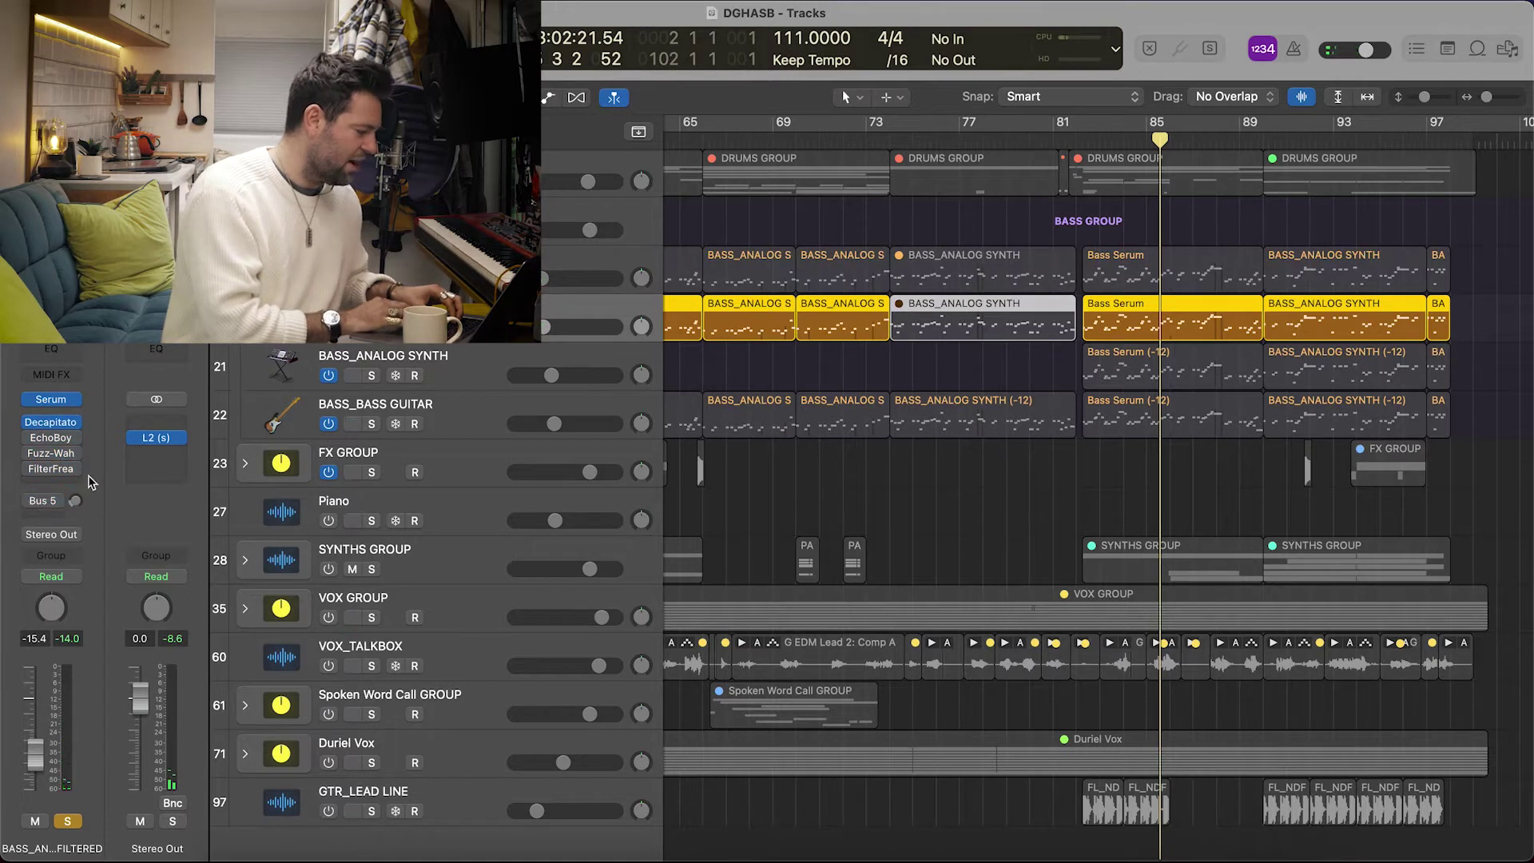
{"action": "key", "text": "space"}
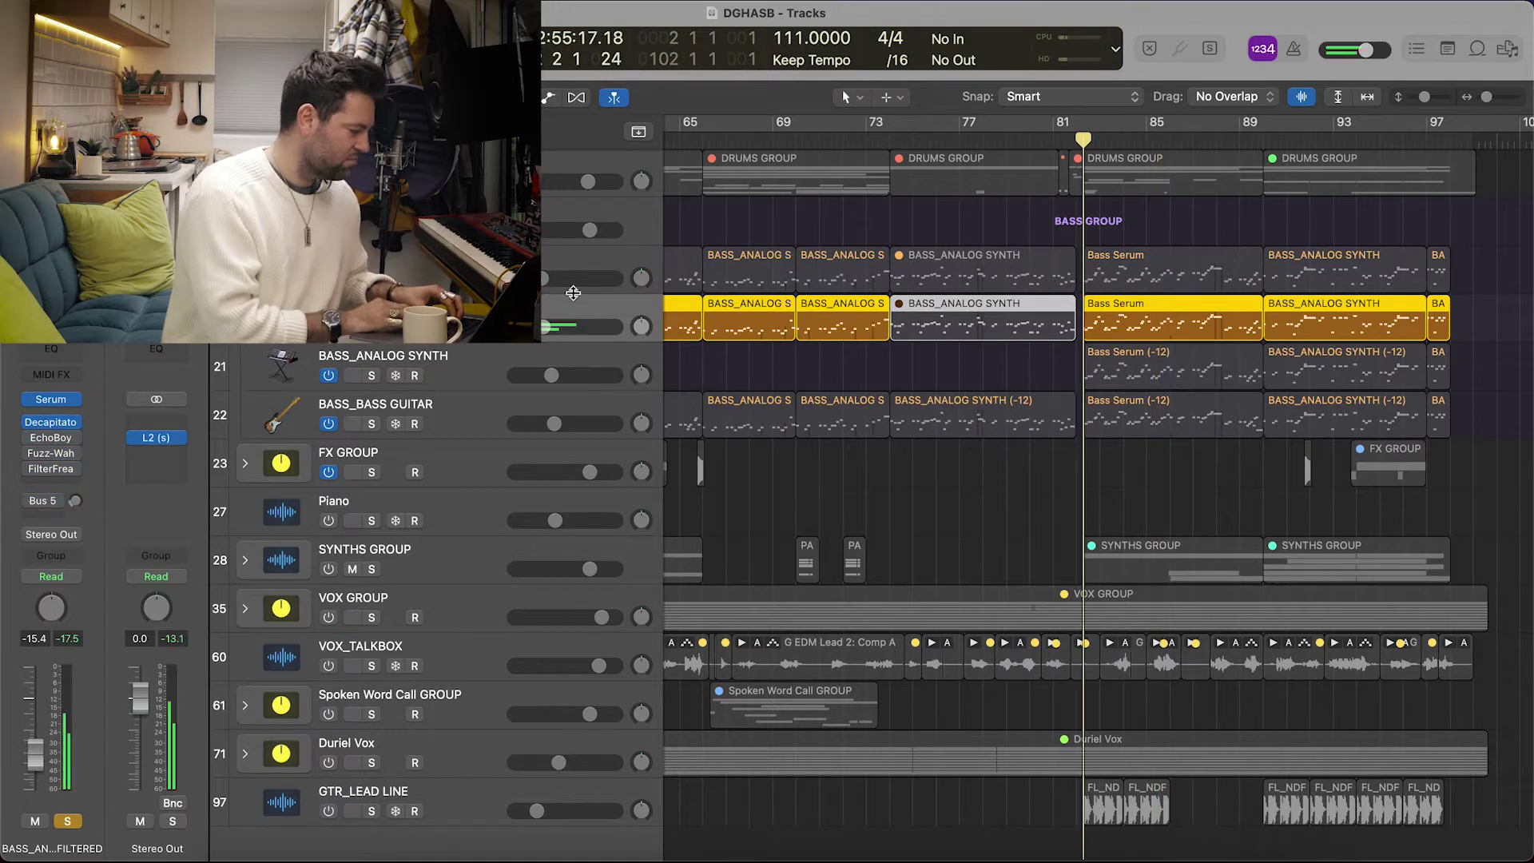
{"action": "left_click", "coordinate": [62, 402]}
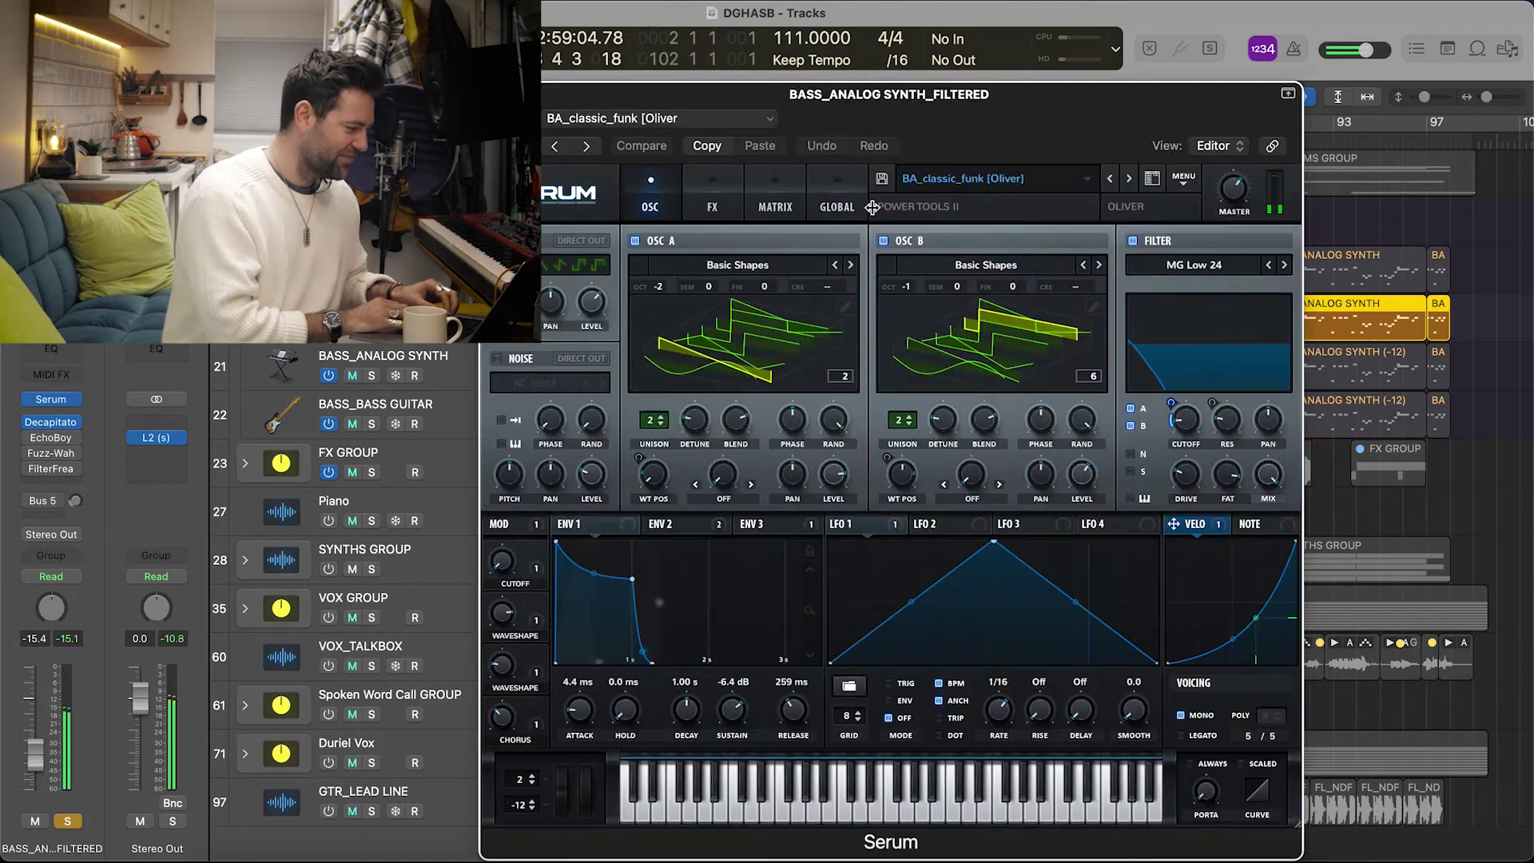
{"action": "left_click", "coordinate": [495, 94]}
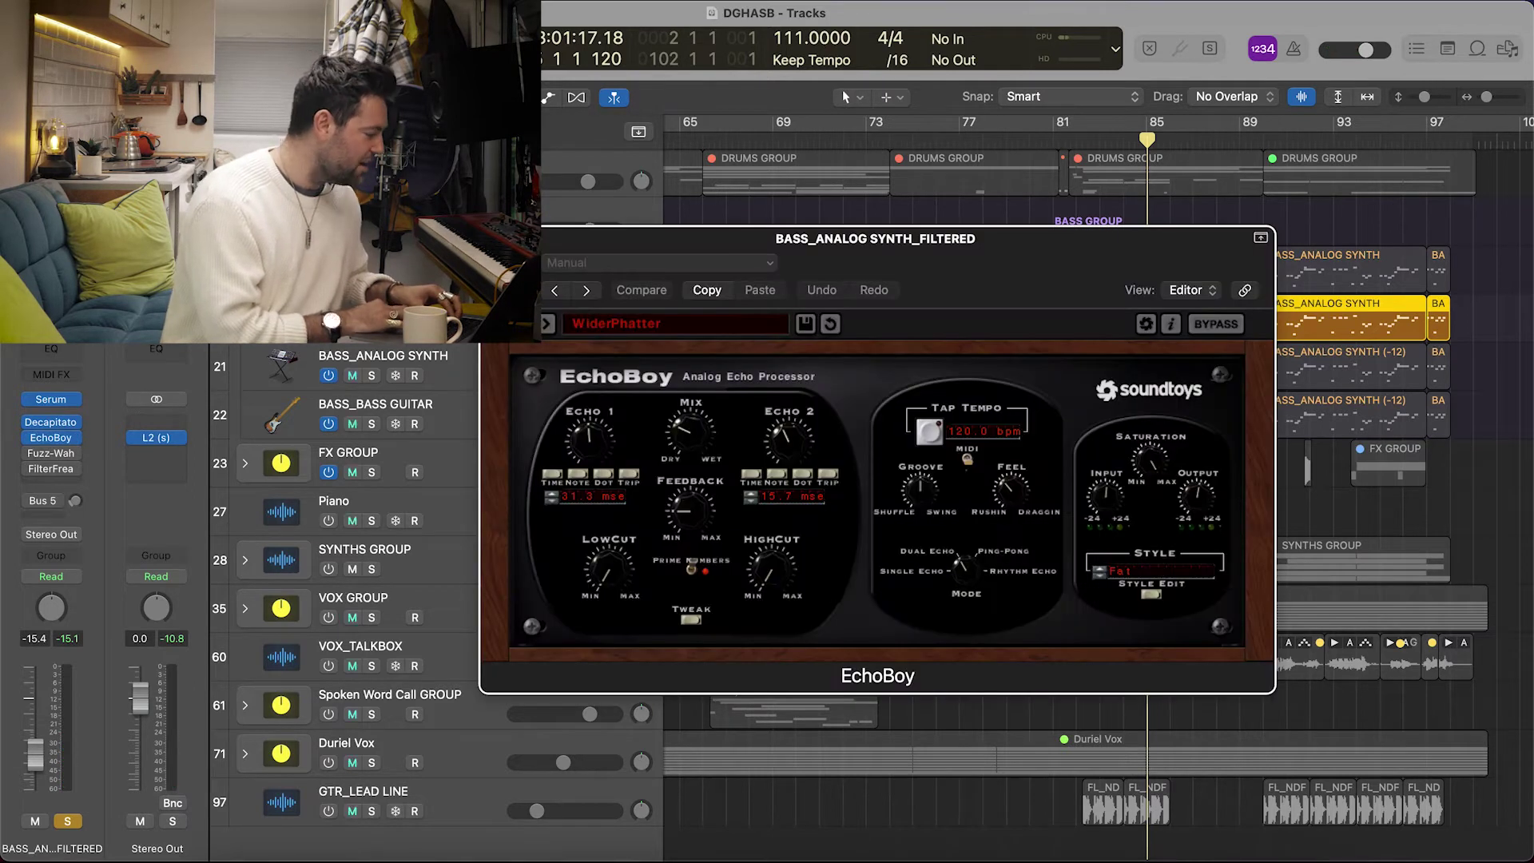
- Audition BASS_ANALOG SYNTH_FILTERED from near bar 82 with Fuzz-Wah's Bass Automatic 01 setting, closing the open effect windows
{"action": "key", "text": "super+w"}
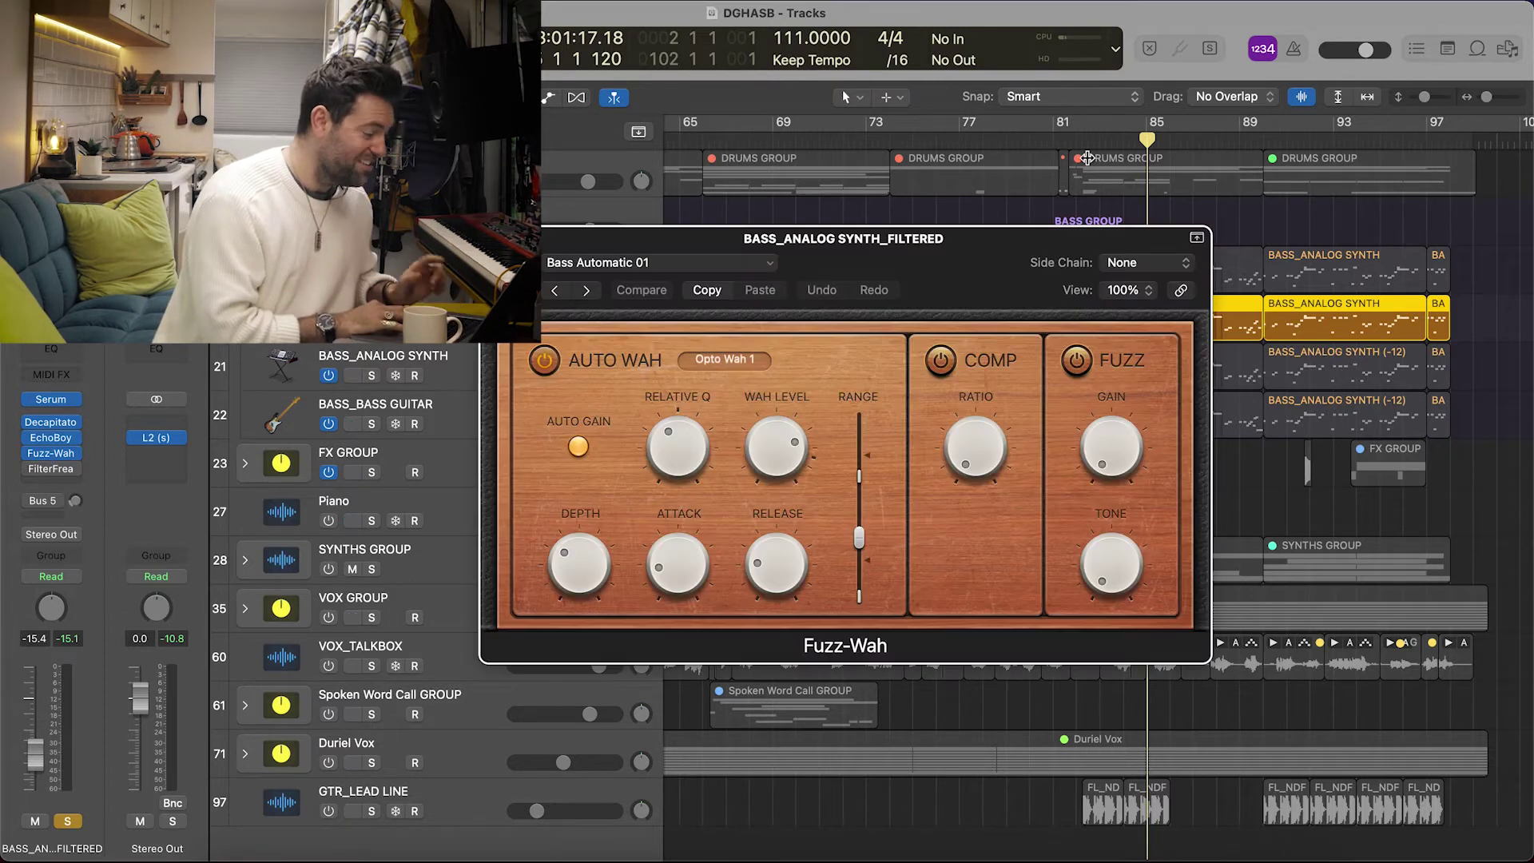
{"action": "left_click", "coordinate": [1076, 142]}
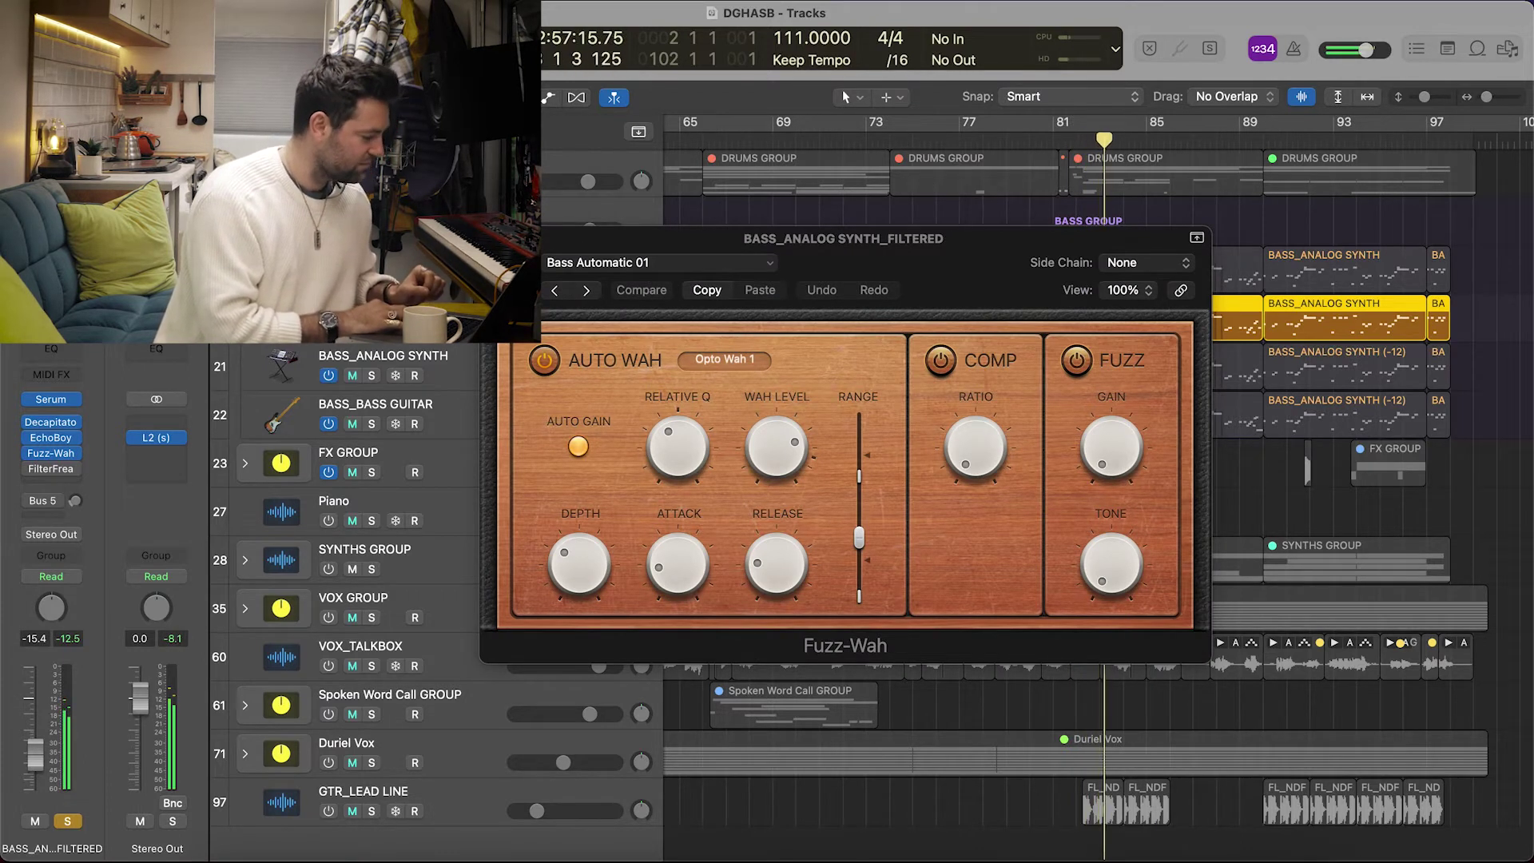
{"action": "key", "text": "super+w"}
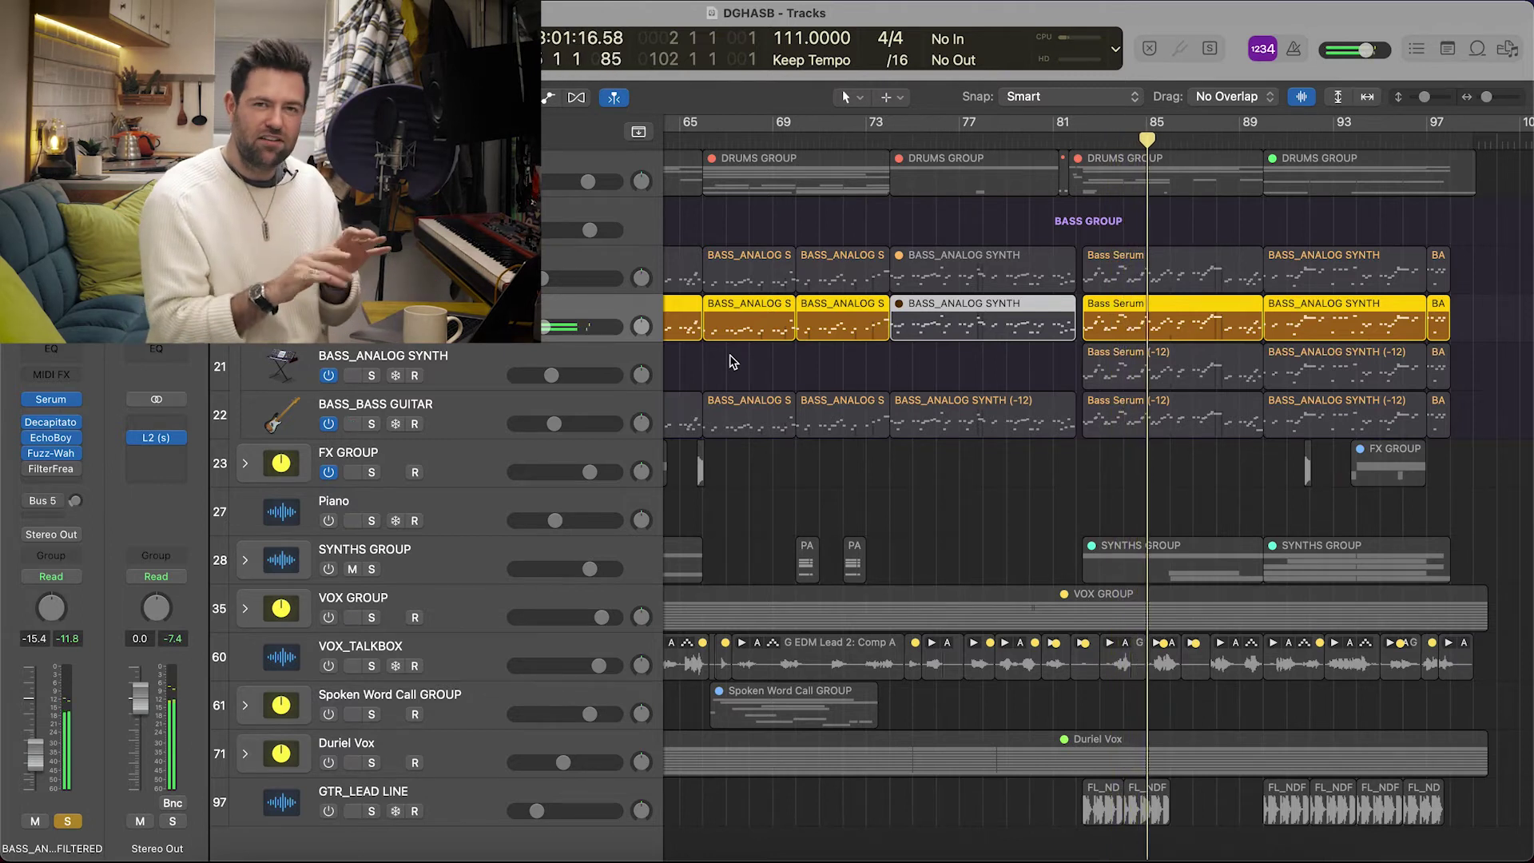
{"action": "key", "text": "space"}
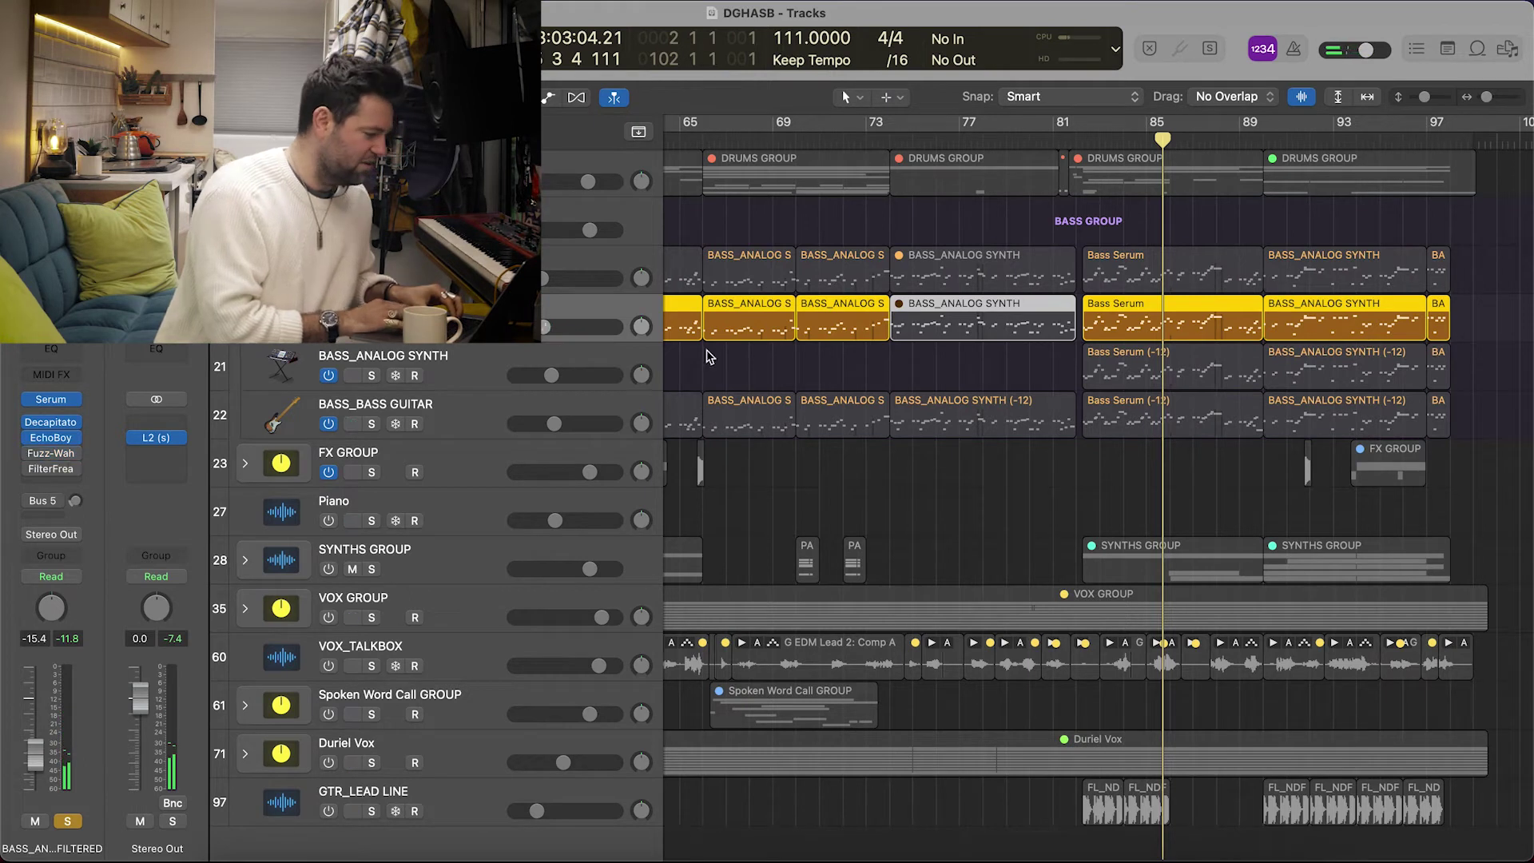
- Enable FilterFreak on BASS_ANALOG SYNTH_FILTERED, try tweaking its SlapFunkBoy preset, and audition the filter during playback from near bar 82
{"action": "left_click", "coordinate": [1079, 126]}
{"action": "key", "text": "space"}
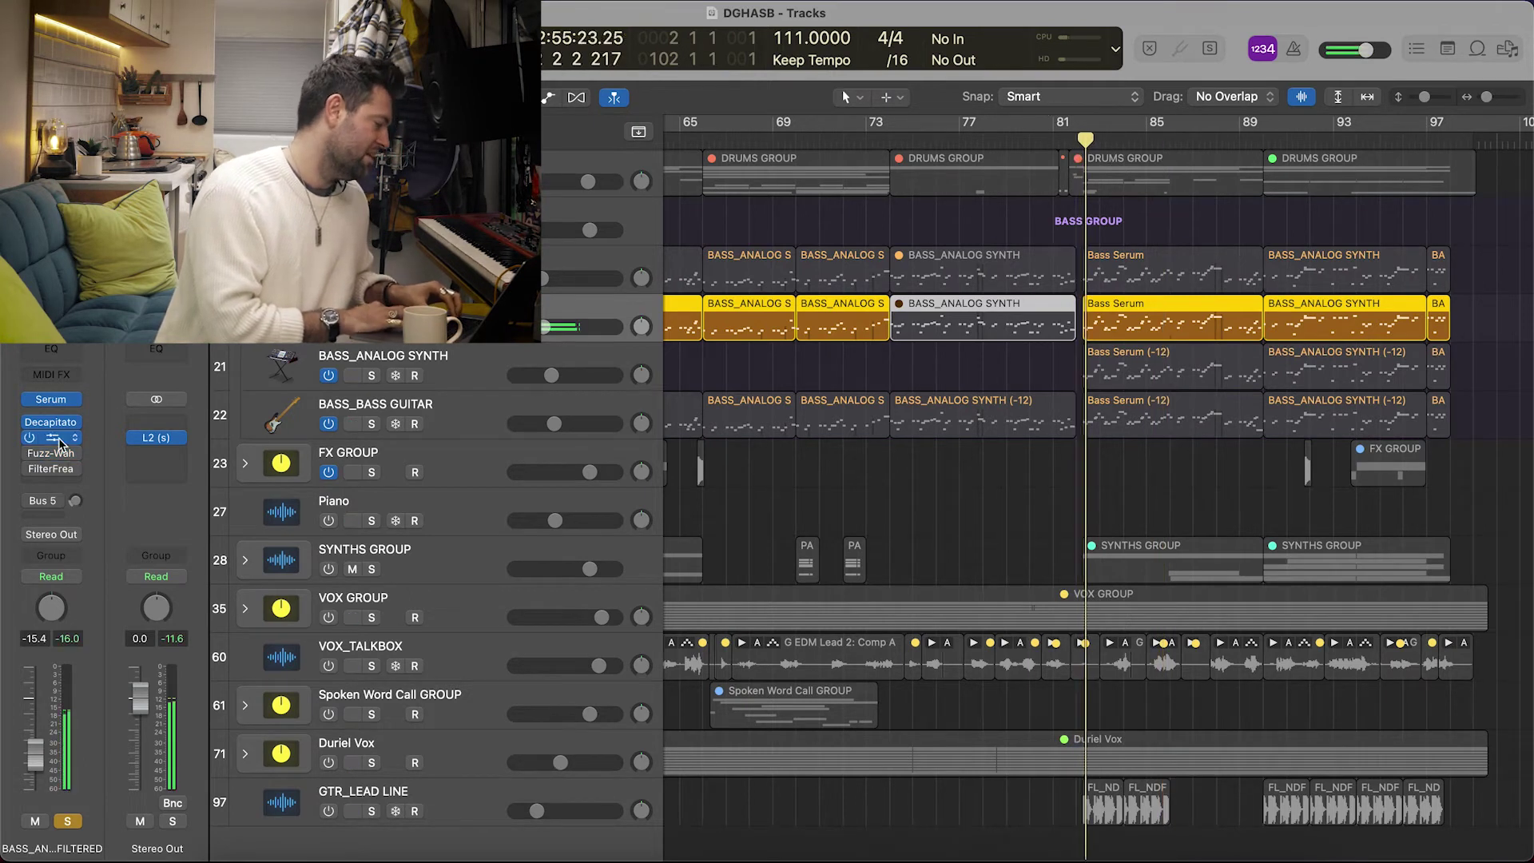
{"action": "left_click", "coordinate": [30, 470]}
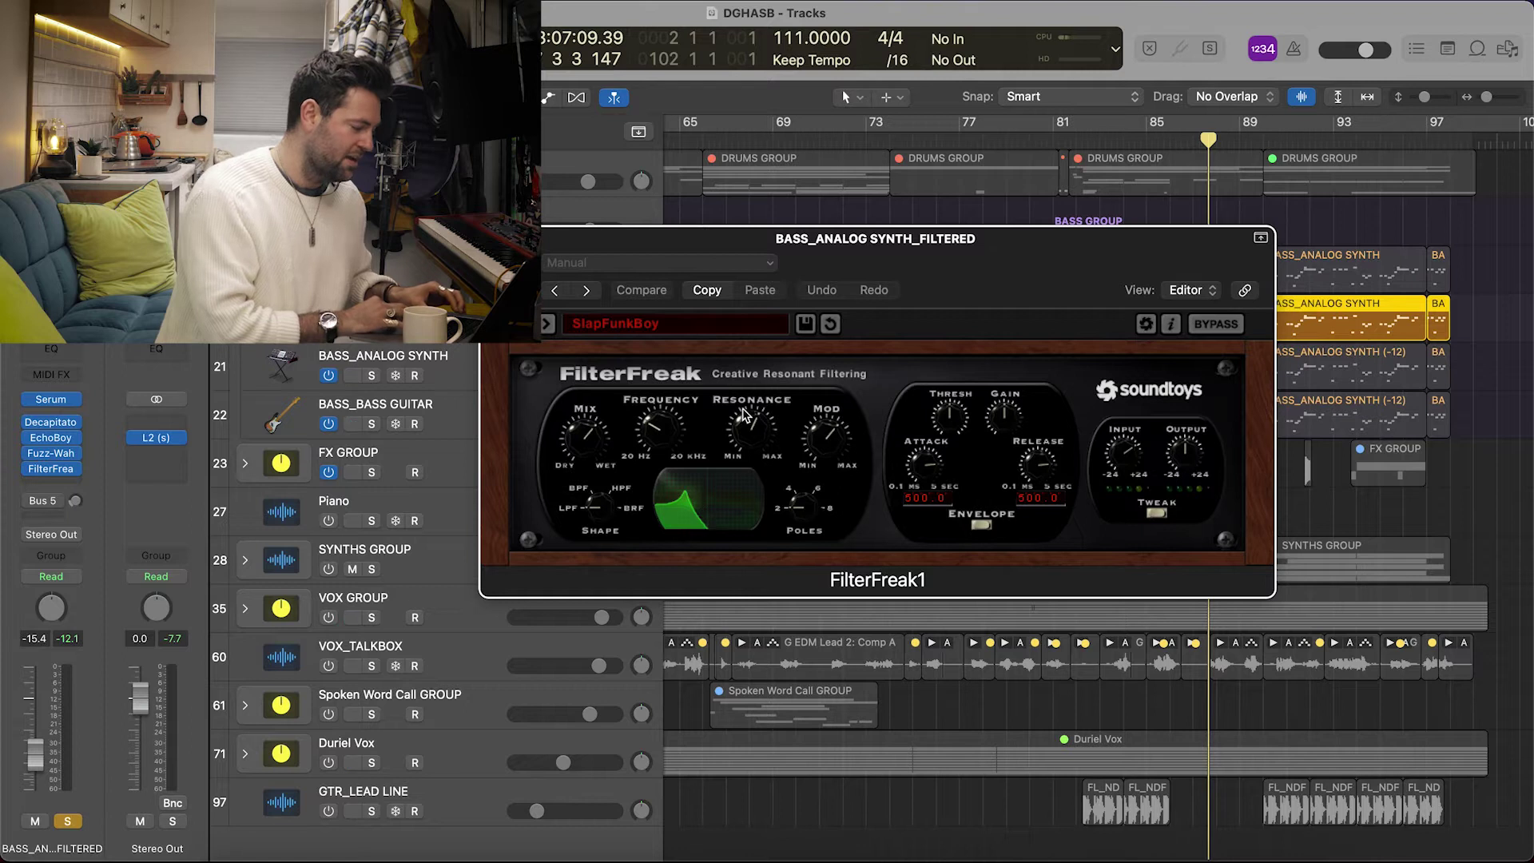
{"action": "left_click_drag", "start_coordinate": [743, 414], "coordinate": [719, 366]}
{"action": "left_click", "coordinate": [825, 288]}
{"action": "key", "text": "space"}
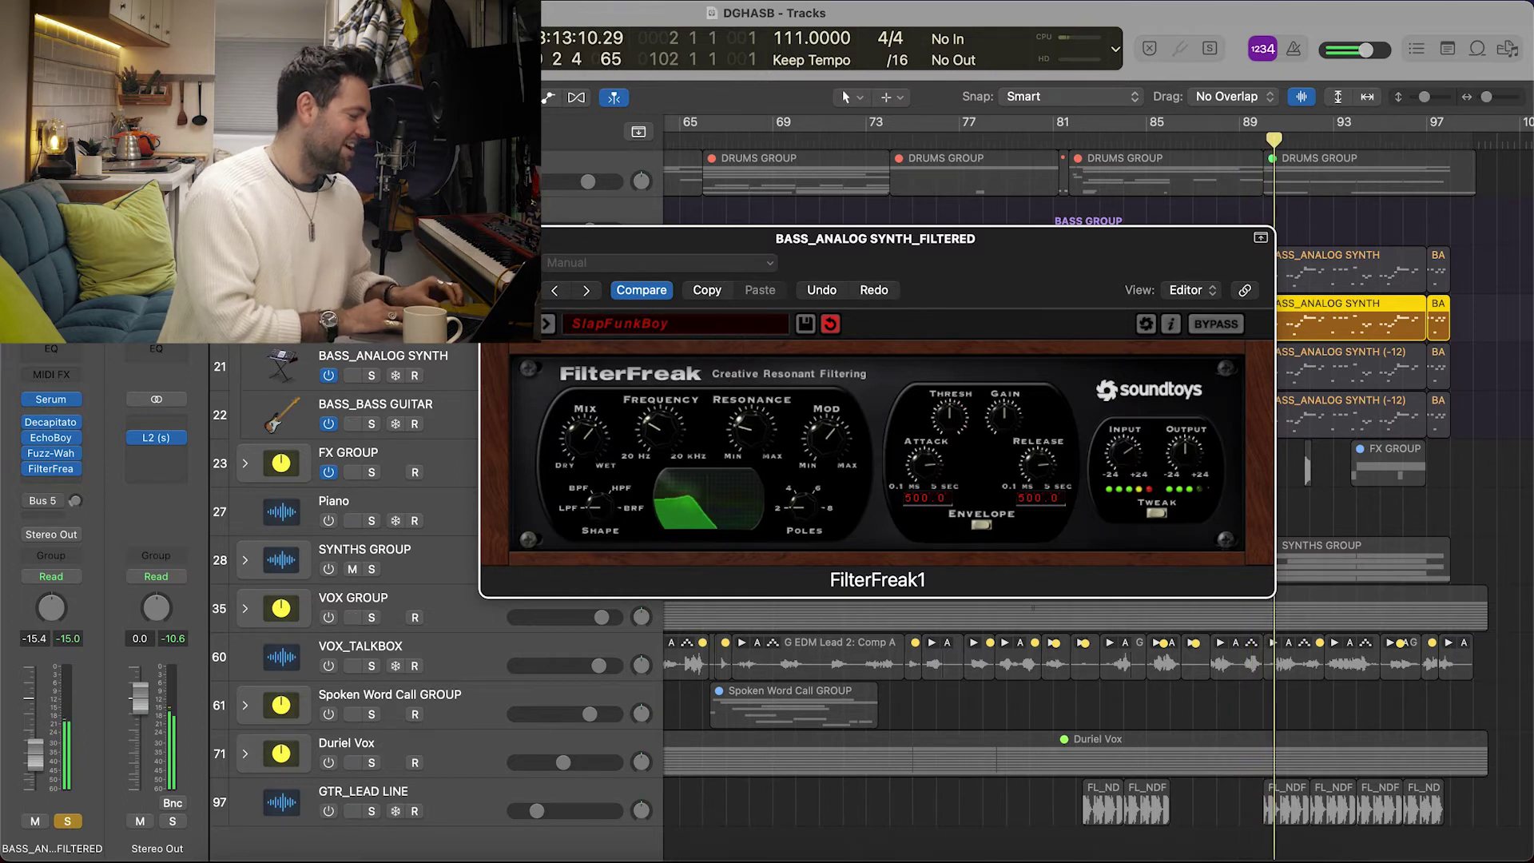
{"action": "key", "text": "super+w"}
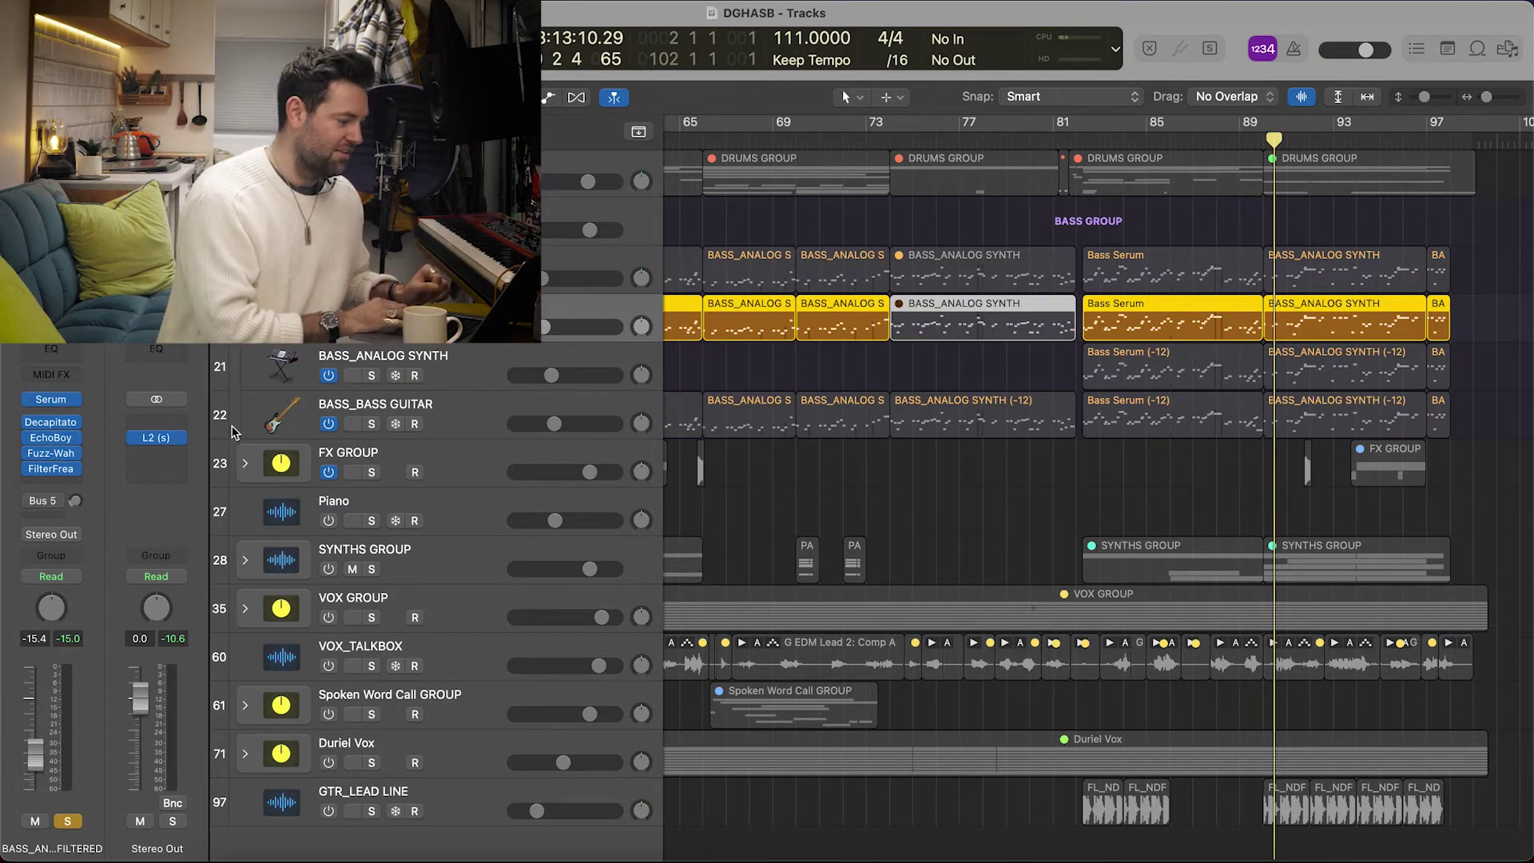
- Switch the solo to the BASS_ANALOG SYNTH on track 21 and audition it from near bar 82
{"action": "left_click", "coordinate": [1079, 142]}
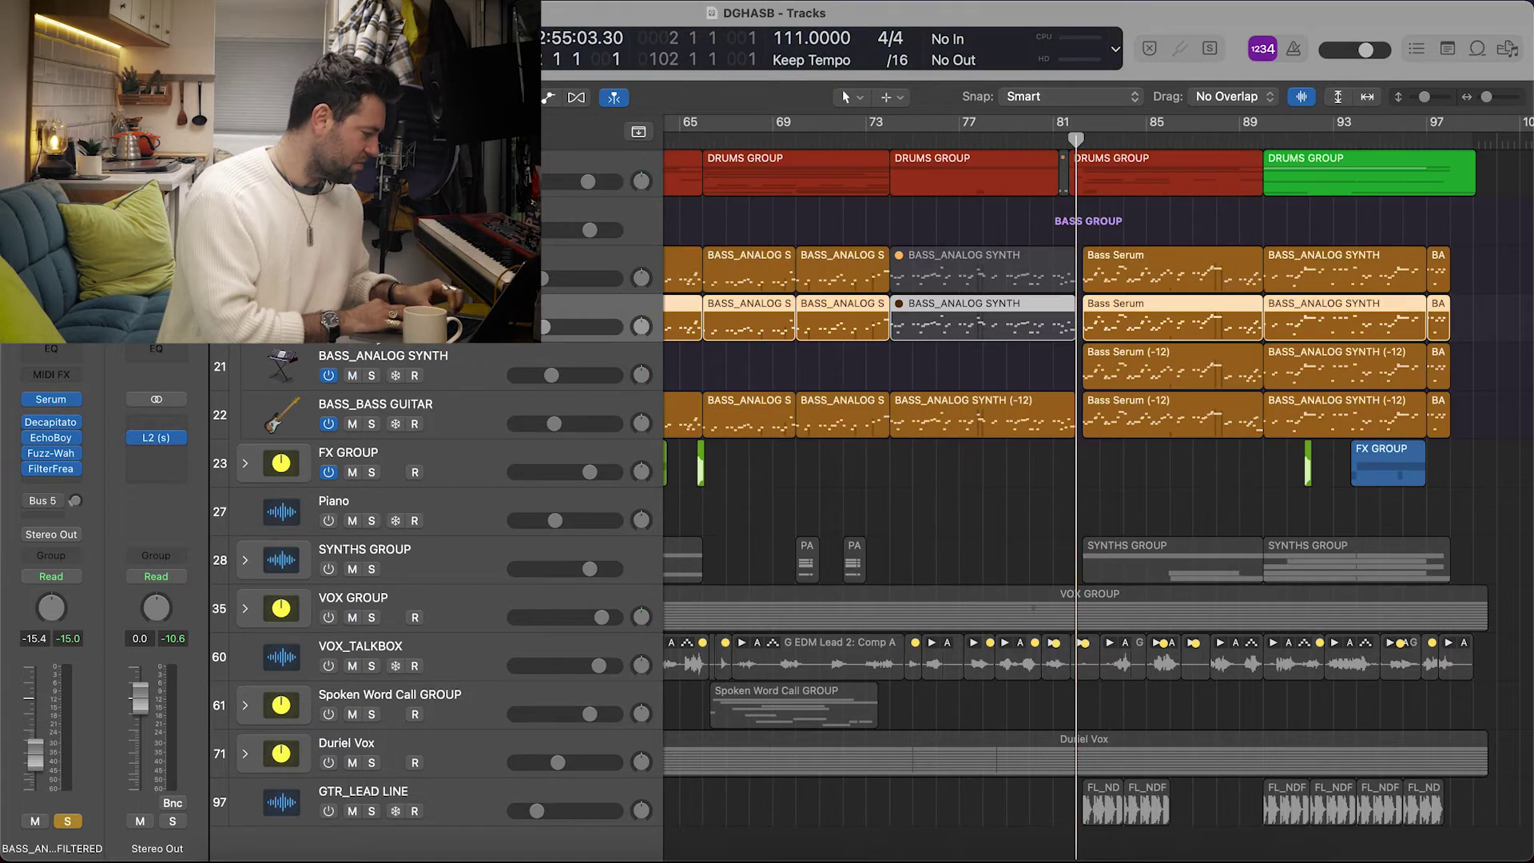
{"action": "key", "text": "Down"}
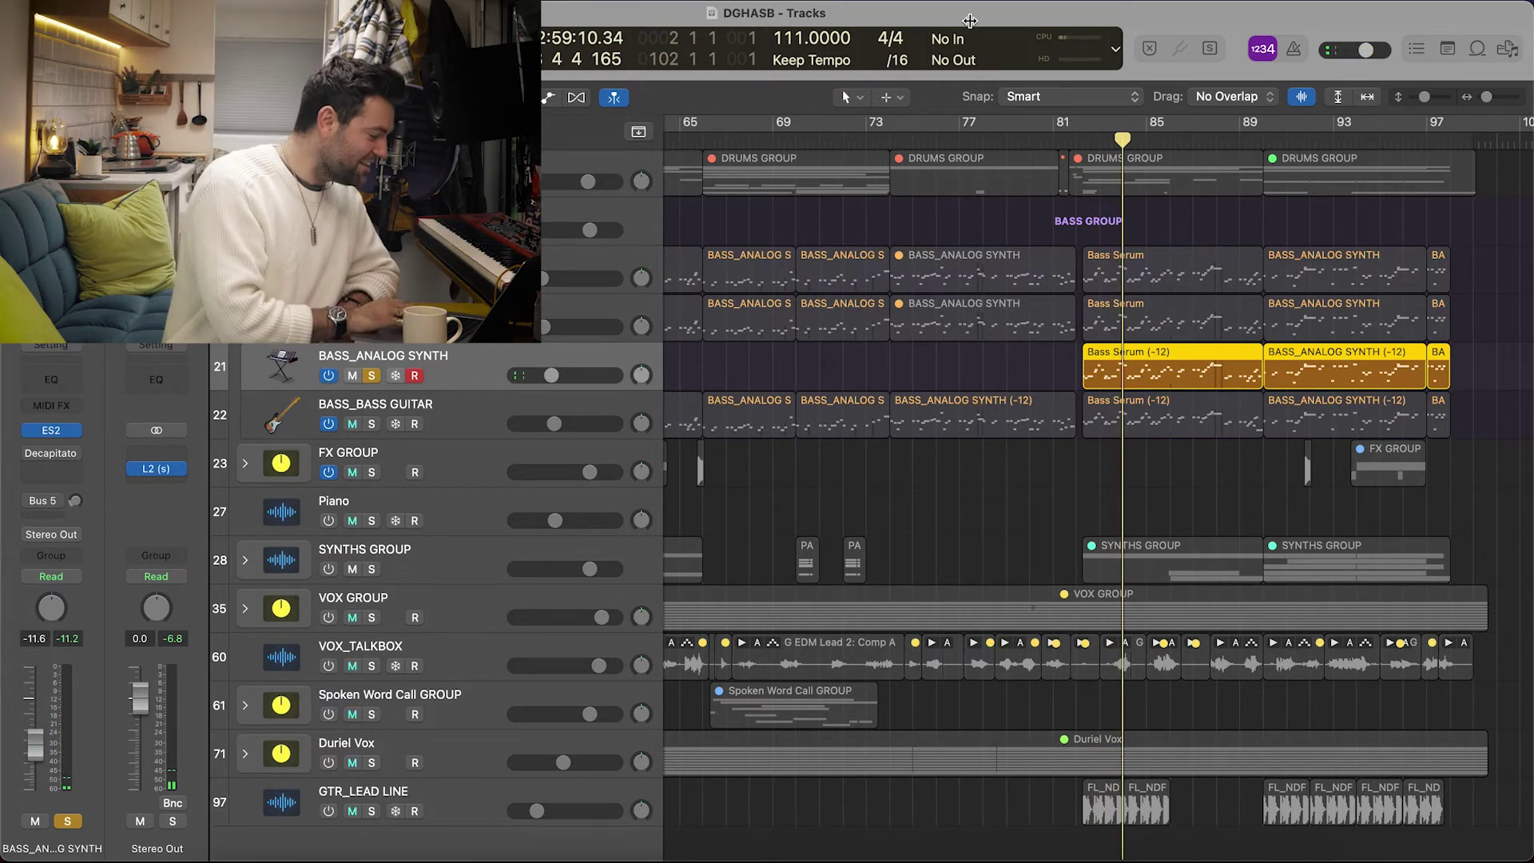
{"action": "double_click", "coordinate": [1081, 140]}
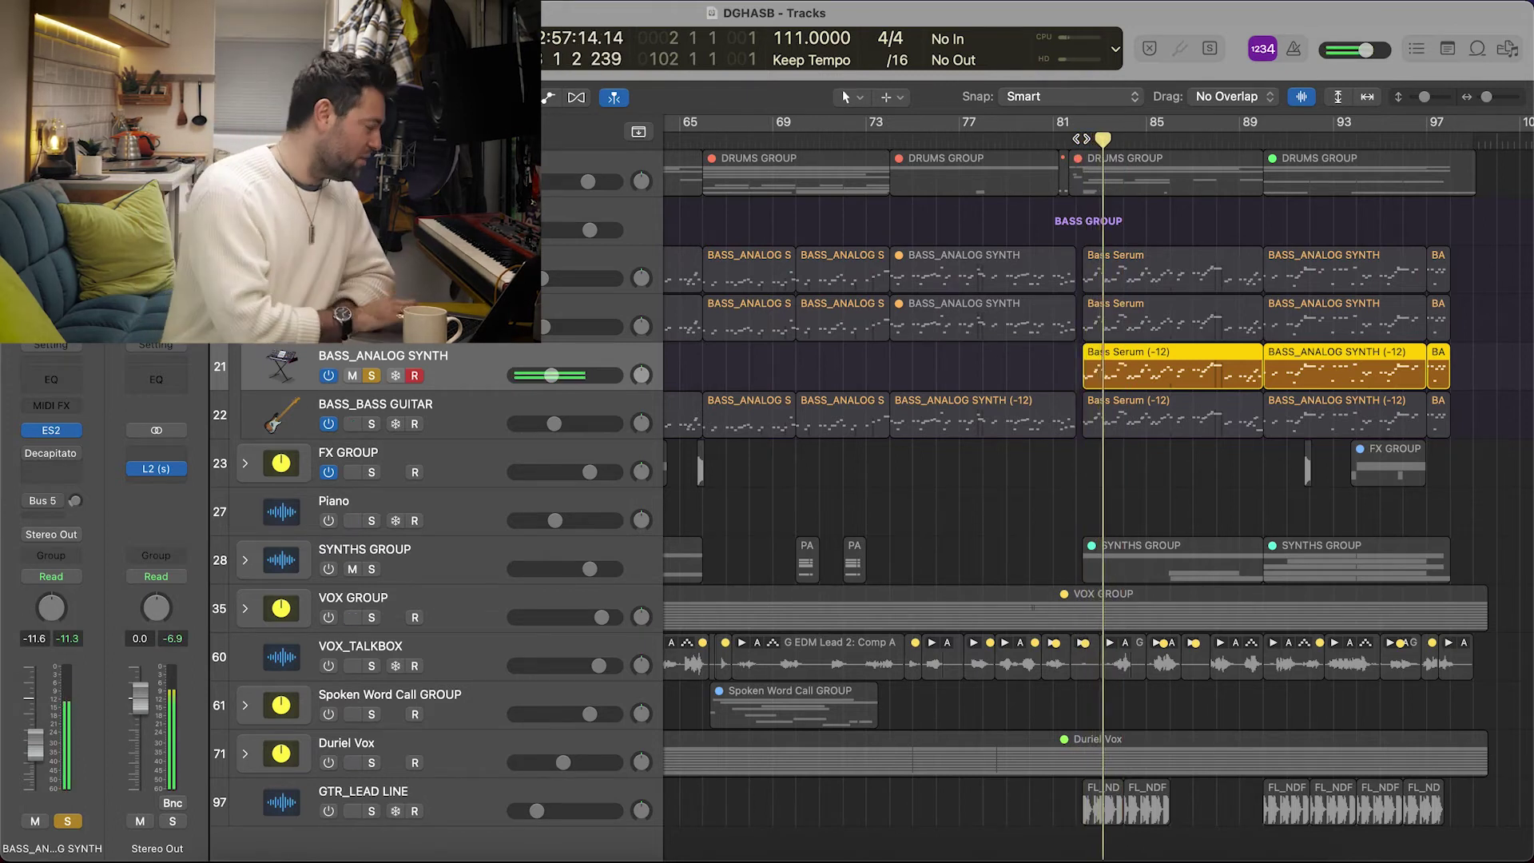
- Insert a stereo FabFilter Pro-Q 3 after Decapitator on track 21 and inspect the synth's frequency spectrum during playback
{"action": "left_click", "coordinate": [63, 468]}
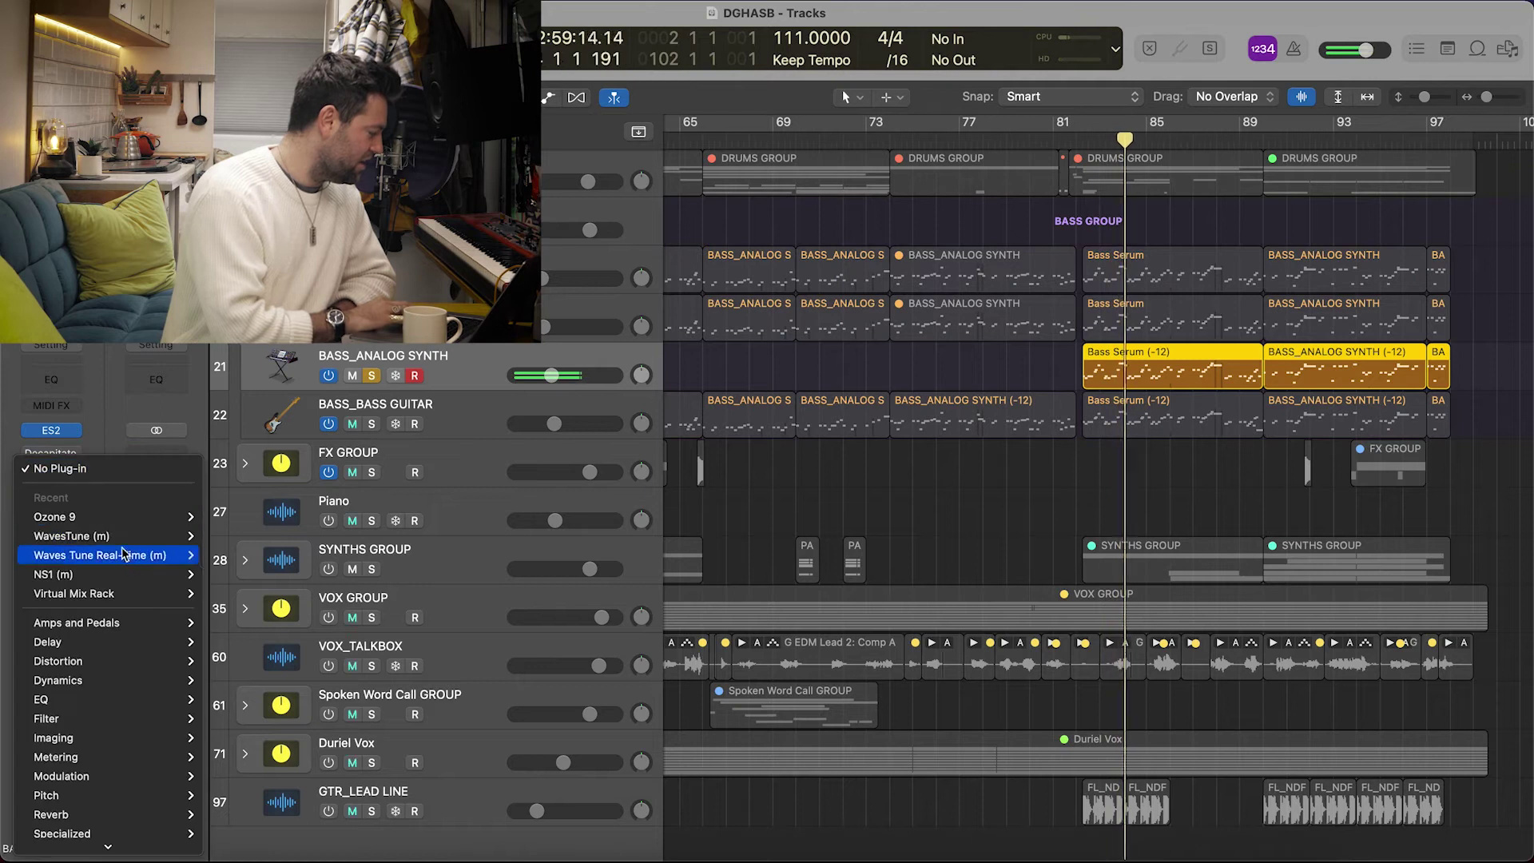
{"action": "mouse_move", "coordinate": [154, 845]}
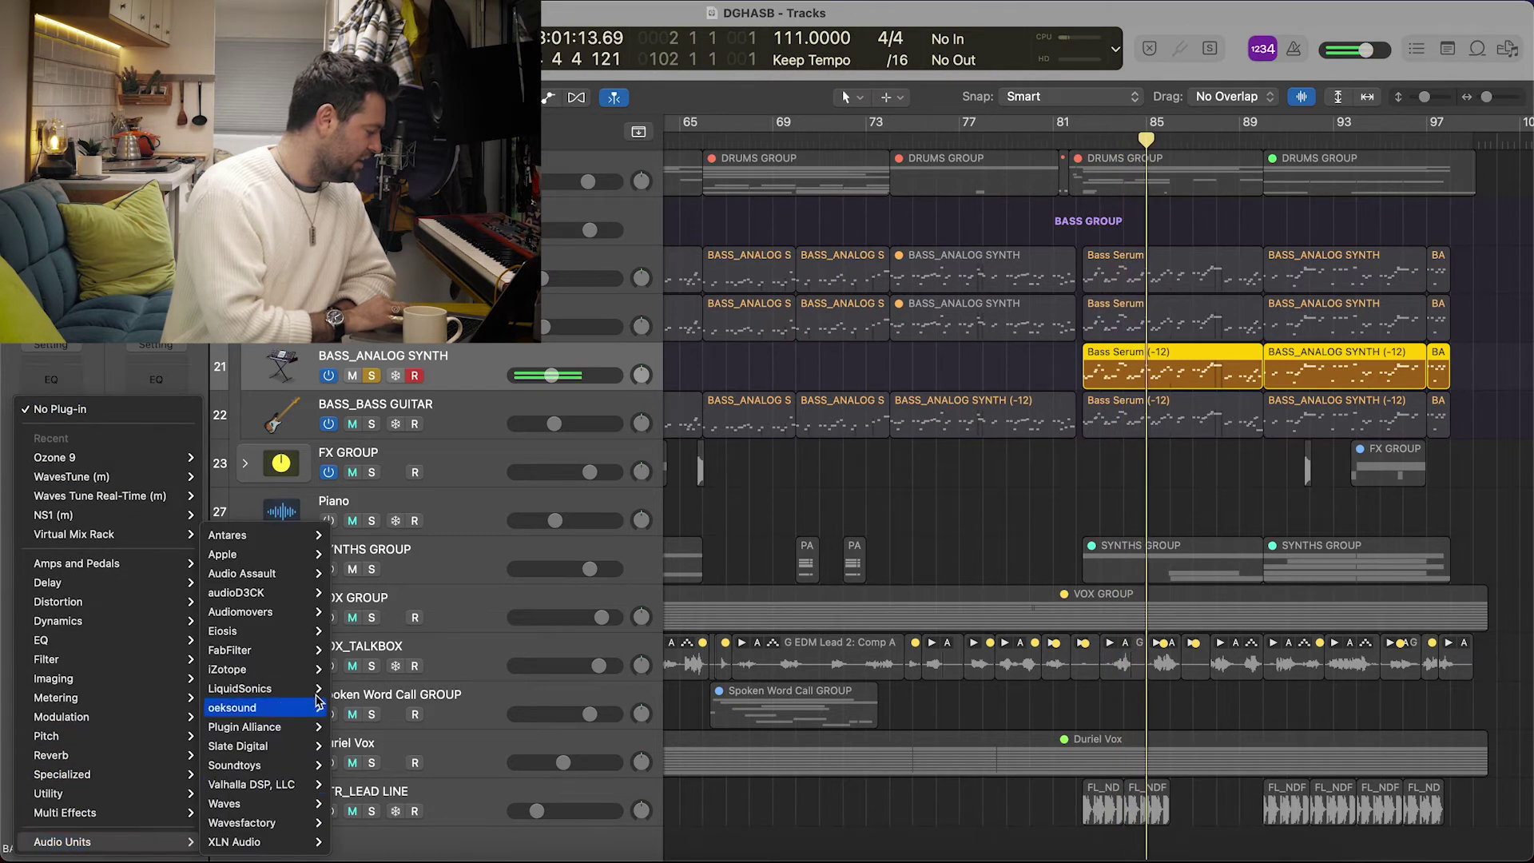
{"action": "mouse_move", "coordinate": [286, 658]}
{"action": "mouse_move", "coordinate": [367, 669]}
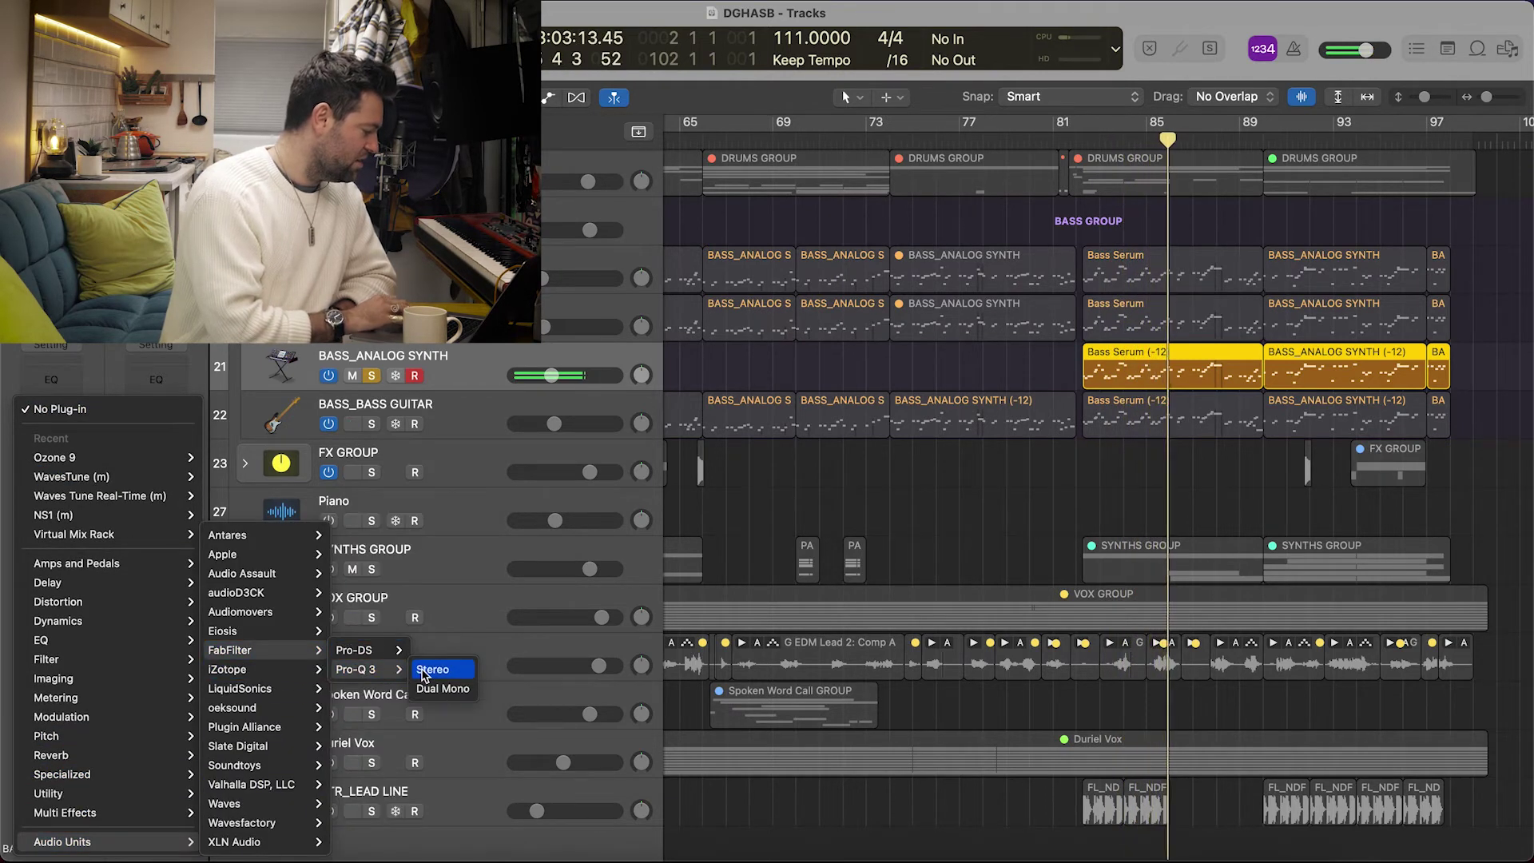
{"action": "left_click", "coordinate": [435, 668]}
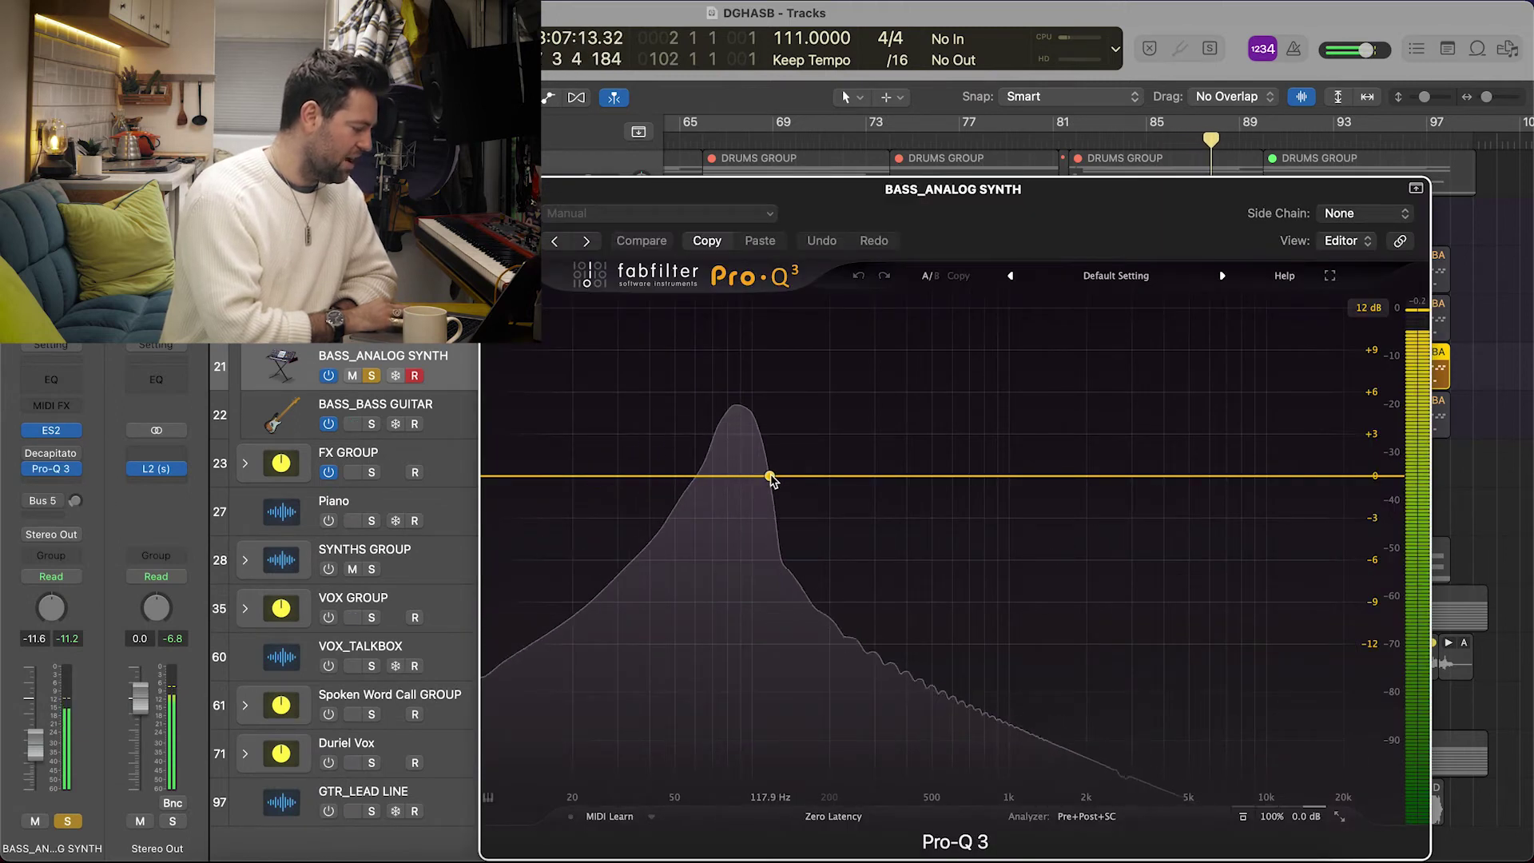
{"action": "key", "text": "super+w"}
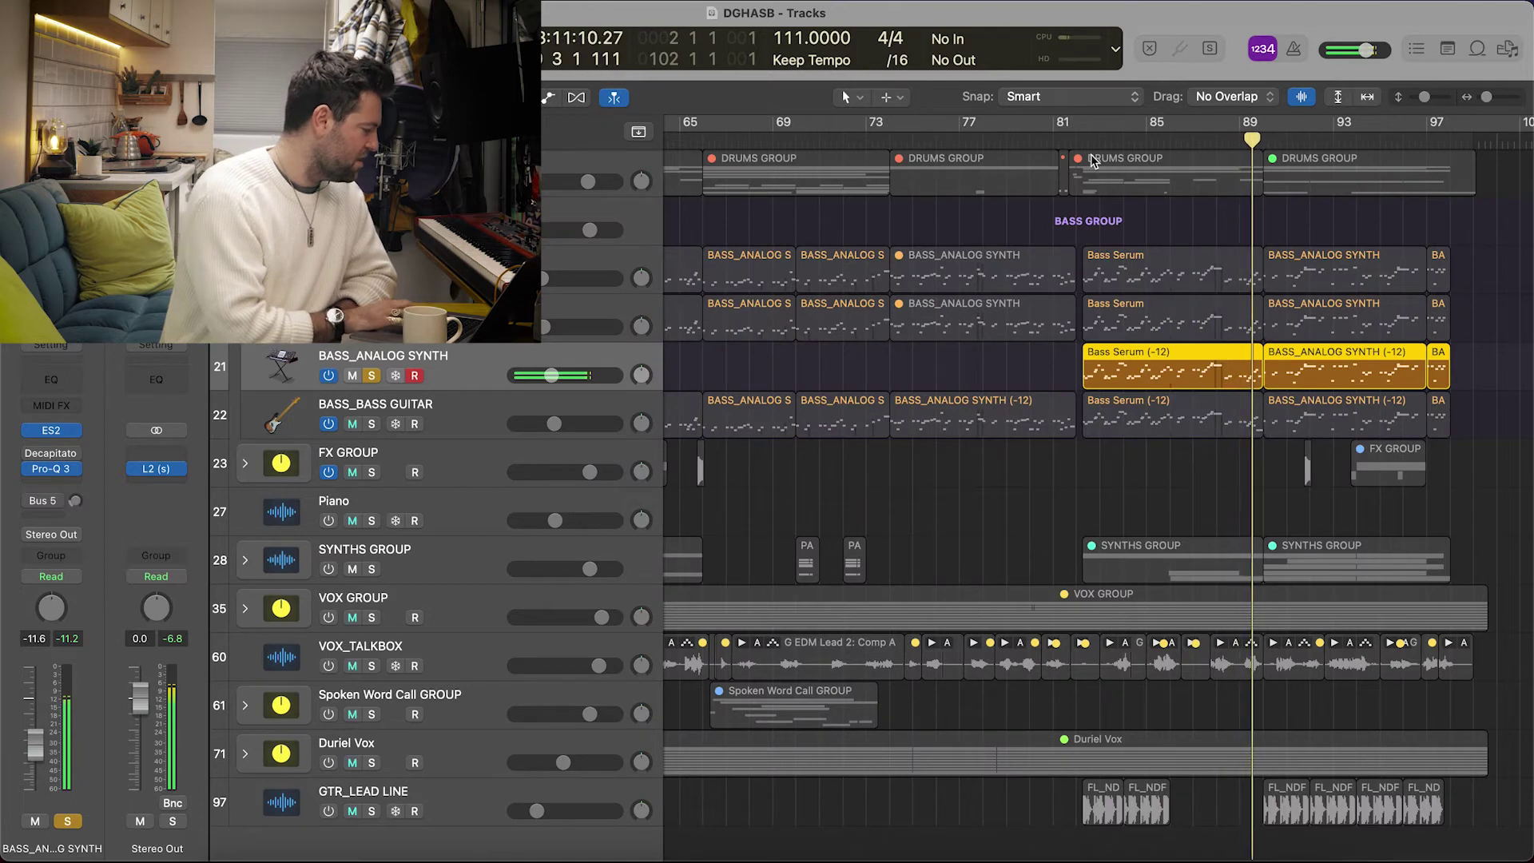
- Add the two analog synth tracks above track 21 to the solo and play all three from near bar 82
{"action": "left_click_drag", "start_coordinate": [372, 279], "coordinate": [376, 345]}
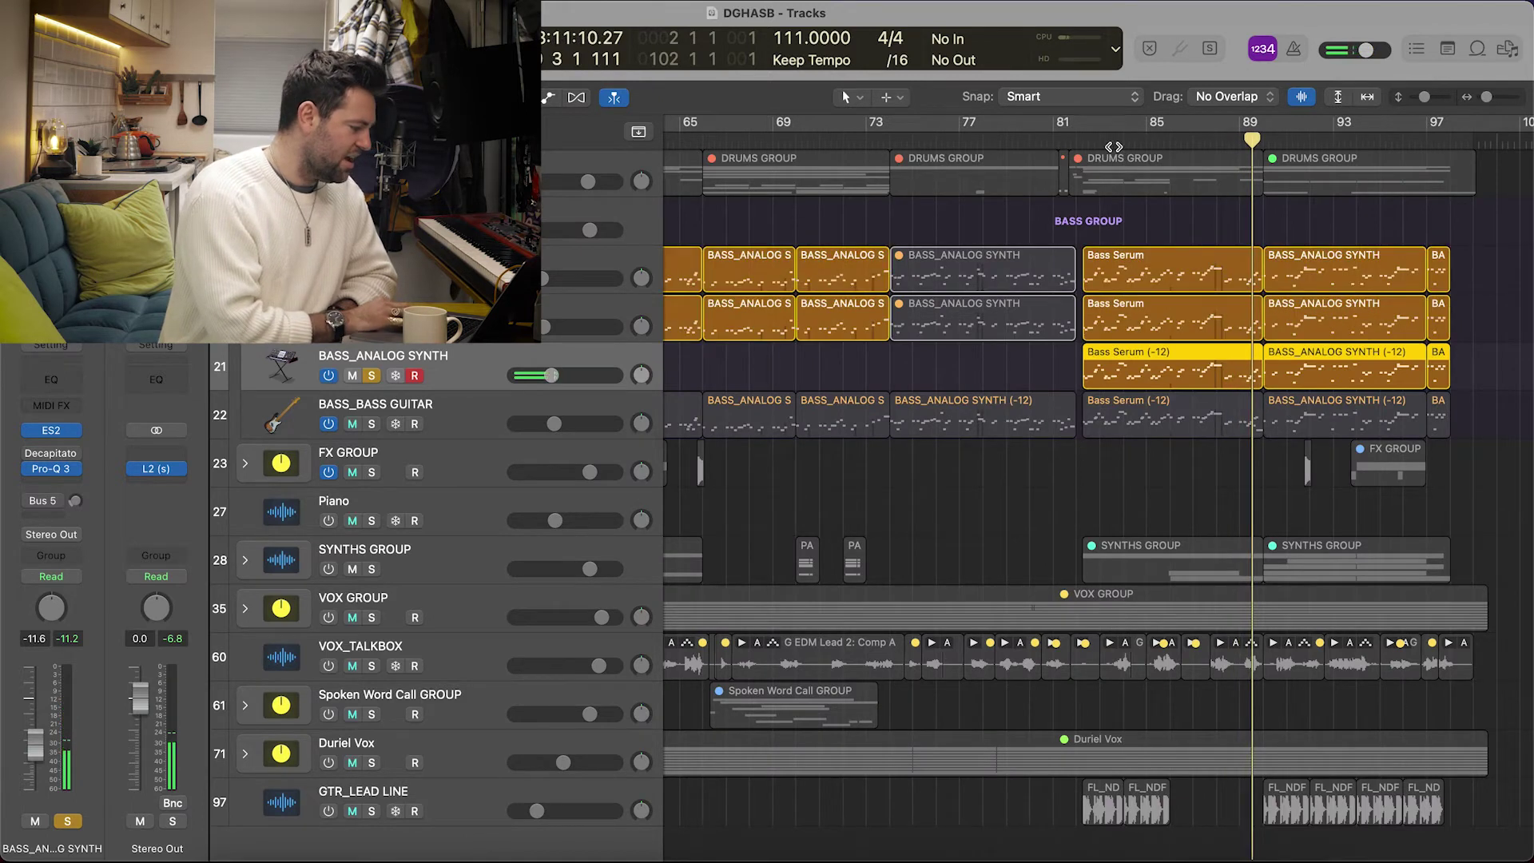
{"action": "left_click", "coordinate": [1101, 142]}
{"action": "left_click", "coordinate": [1078, 139]}
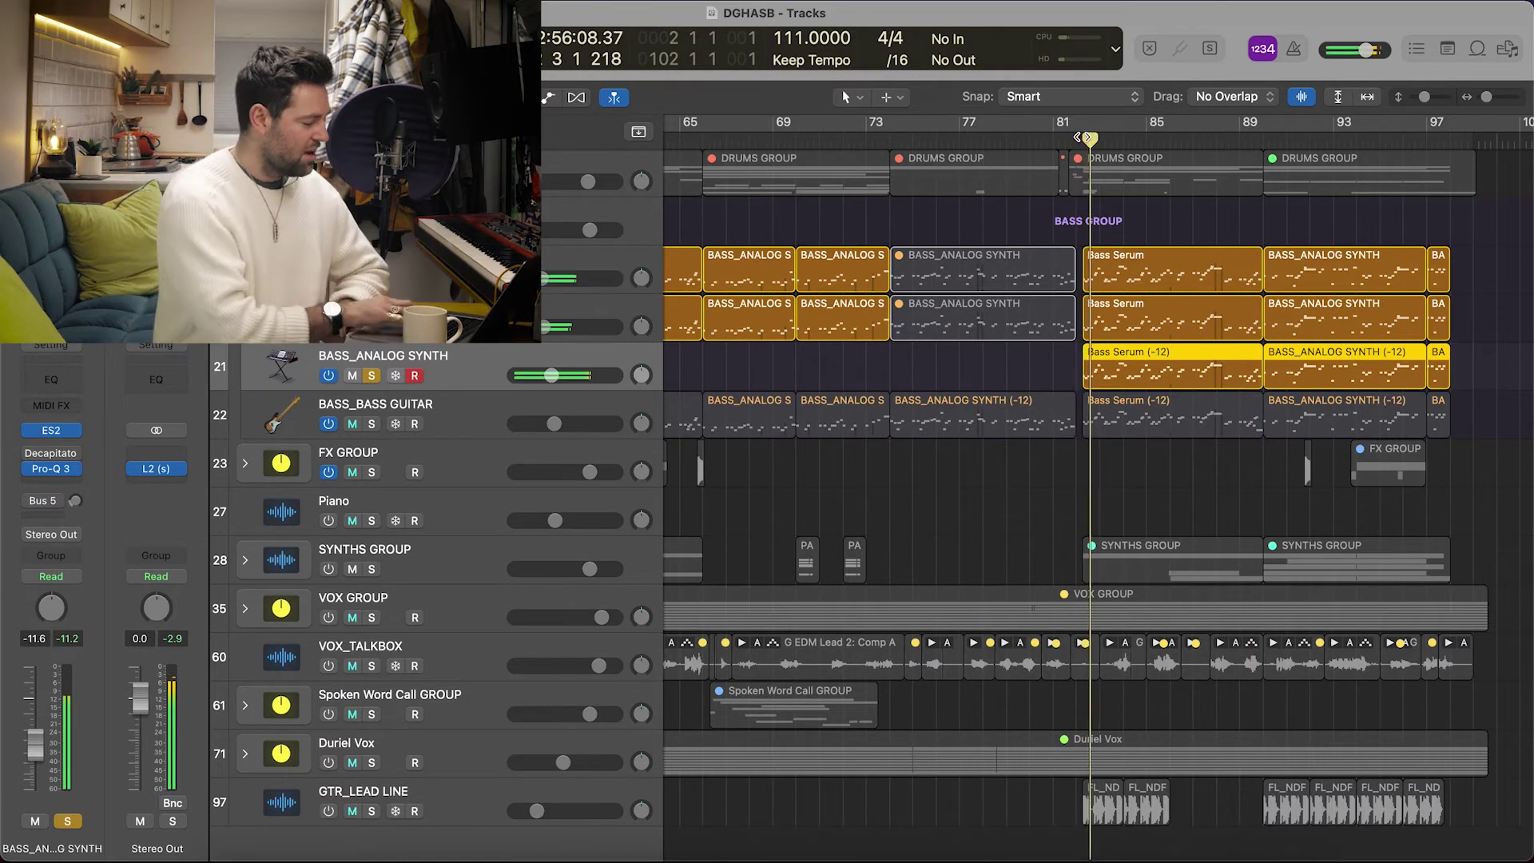
- Toggle the solo on track 21 during playback to compare the synth layers with and without it
{"action": "left_click", "coordinate": [372, 375]}
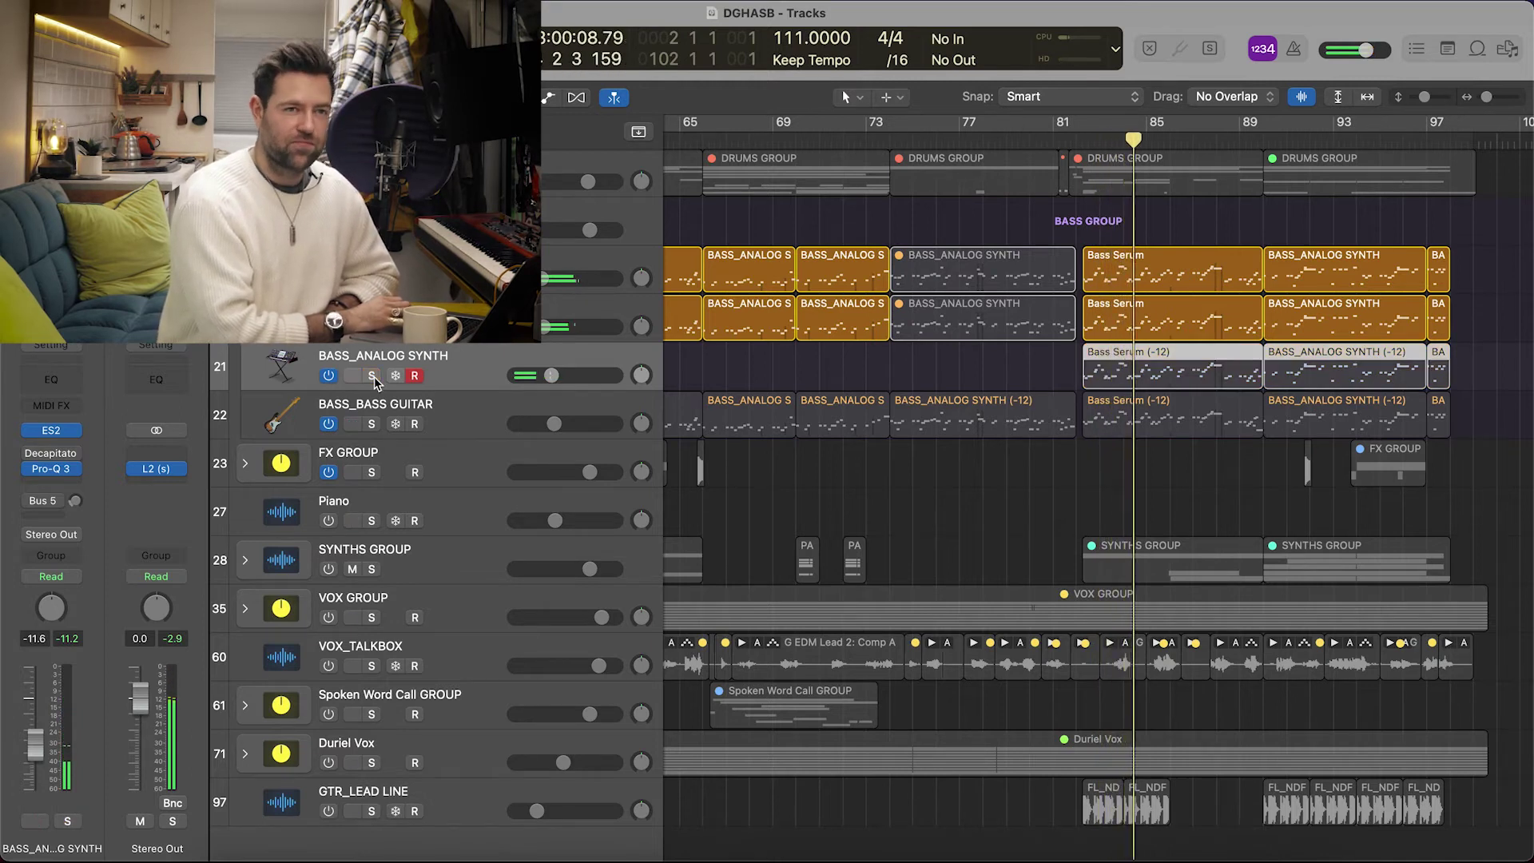
{"action": "left_click", "coordinate": [371, 376]}
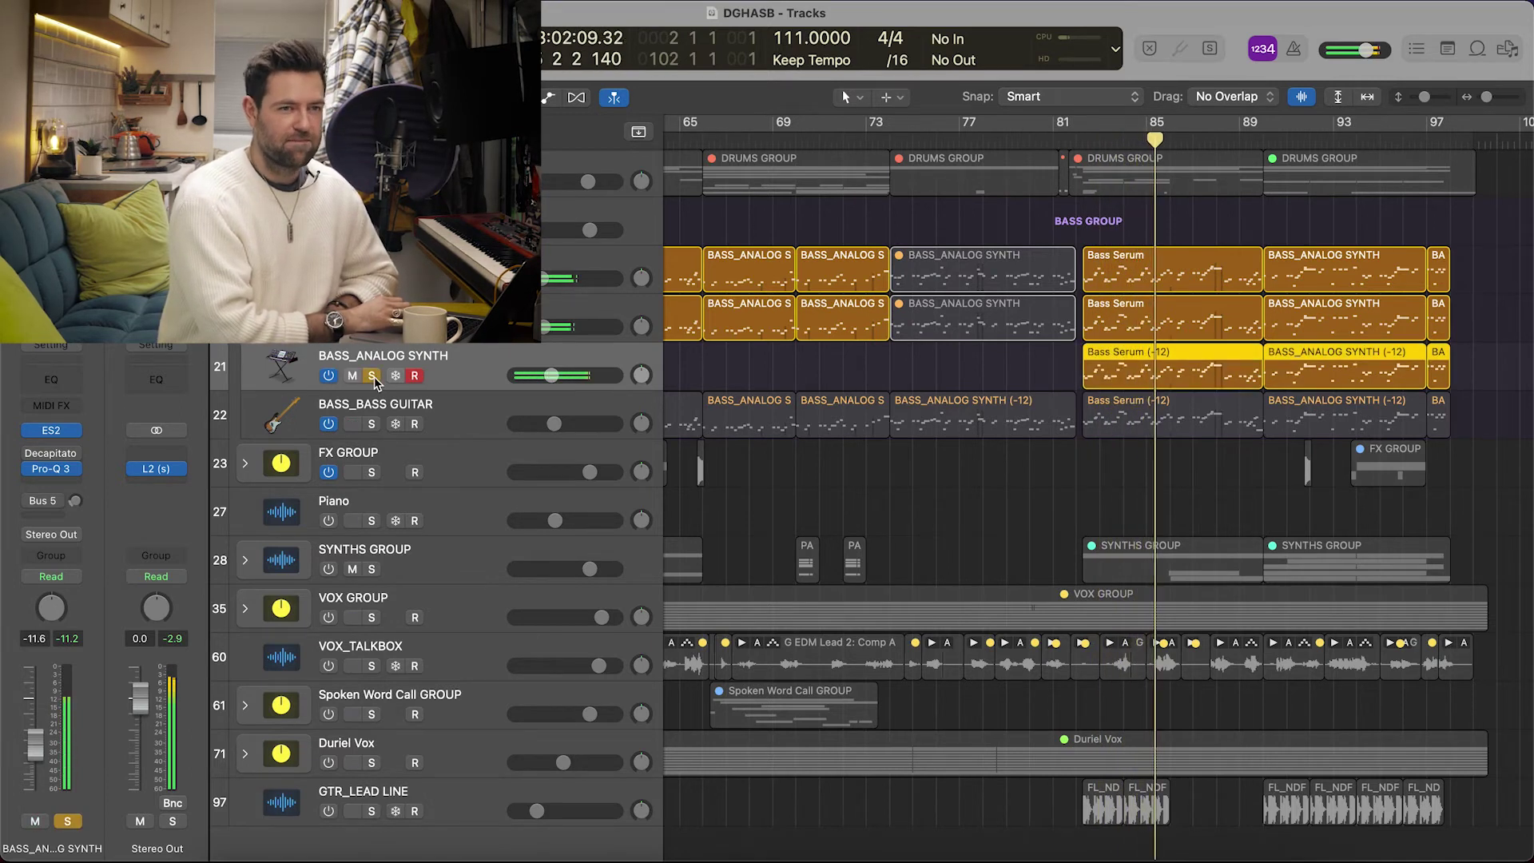
{"action": "left_click", "coordinate": [373, 376]}
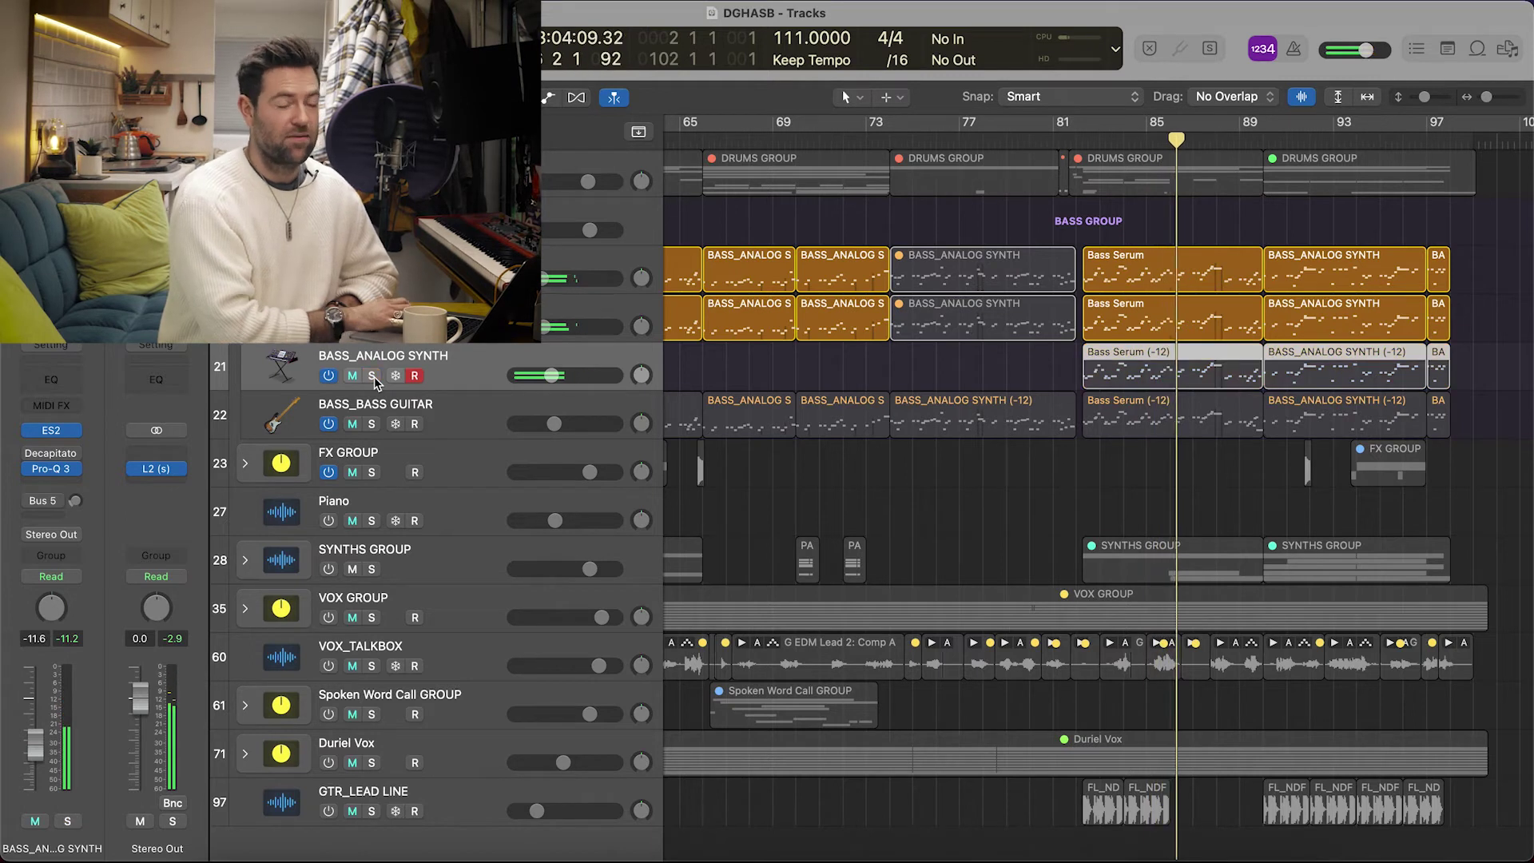
- Clear the solos on the analog synths, solo BASS_BASS GUITAR and place the playhead at the start of bar 82
{"action": "left_click", "coordinate": [372, 278]}
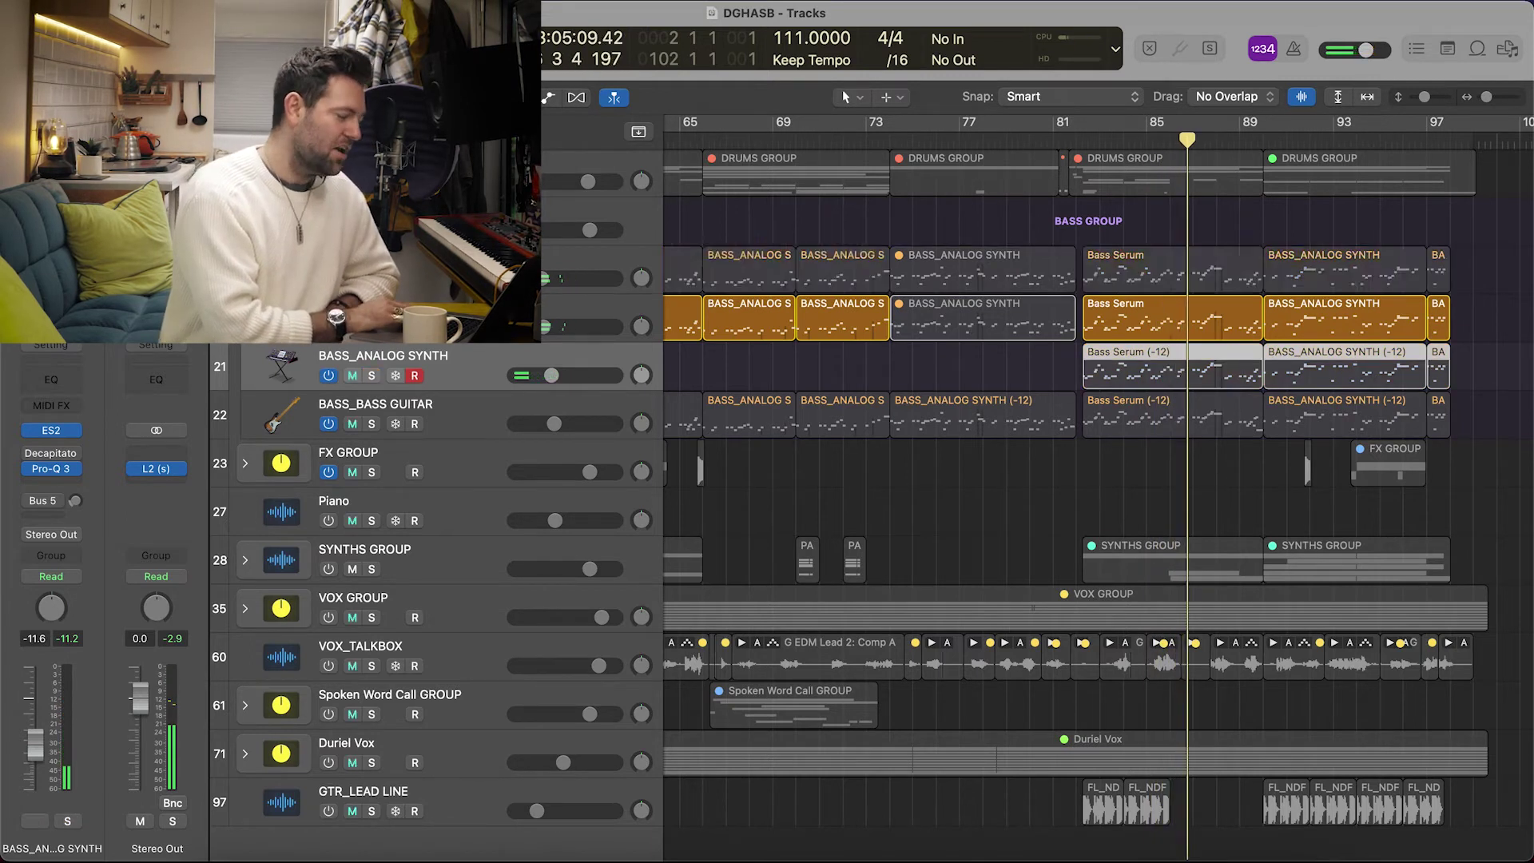
{"action": "left_click", "coordinate": [372, 326]}
{"action": "left_click", "coordinate": [480, 402]}
{"action": "left_click", "coordinate": [371, 424]}
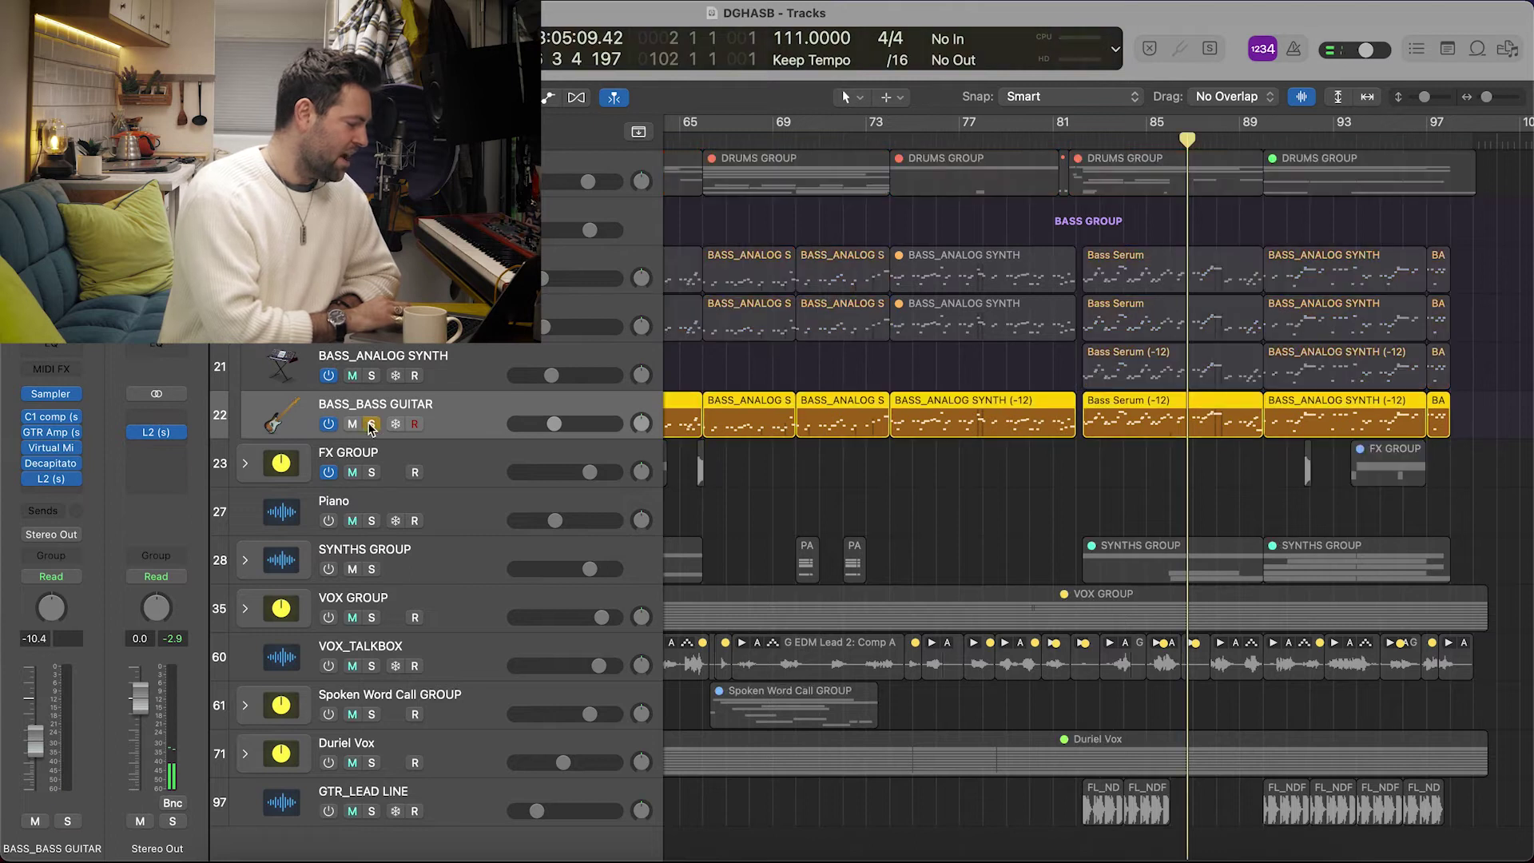
{"action": "left_click", "coordinate": [1085, 147]}
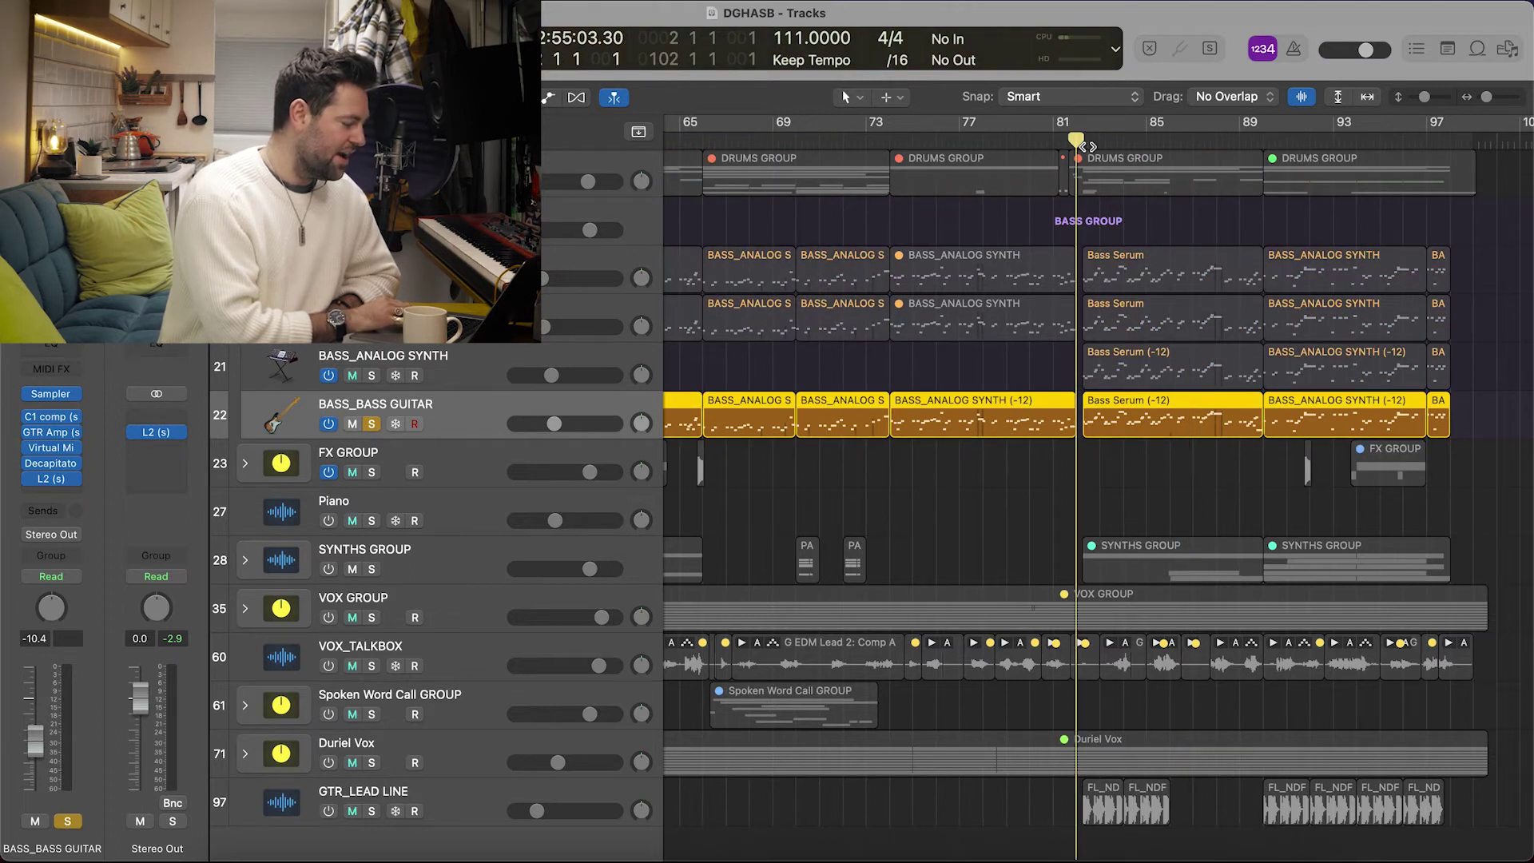
{"action": "key", "text": "super+Right"}
{"action": "key", "text": "super+Right"}
{"action": "left_click", "coordinate": [1087, 146]}
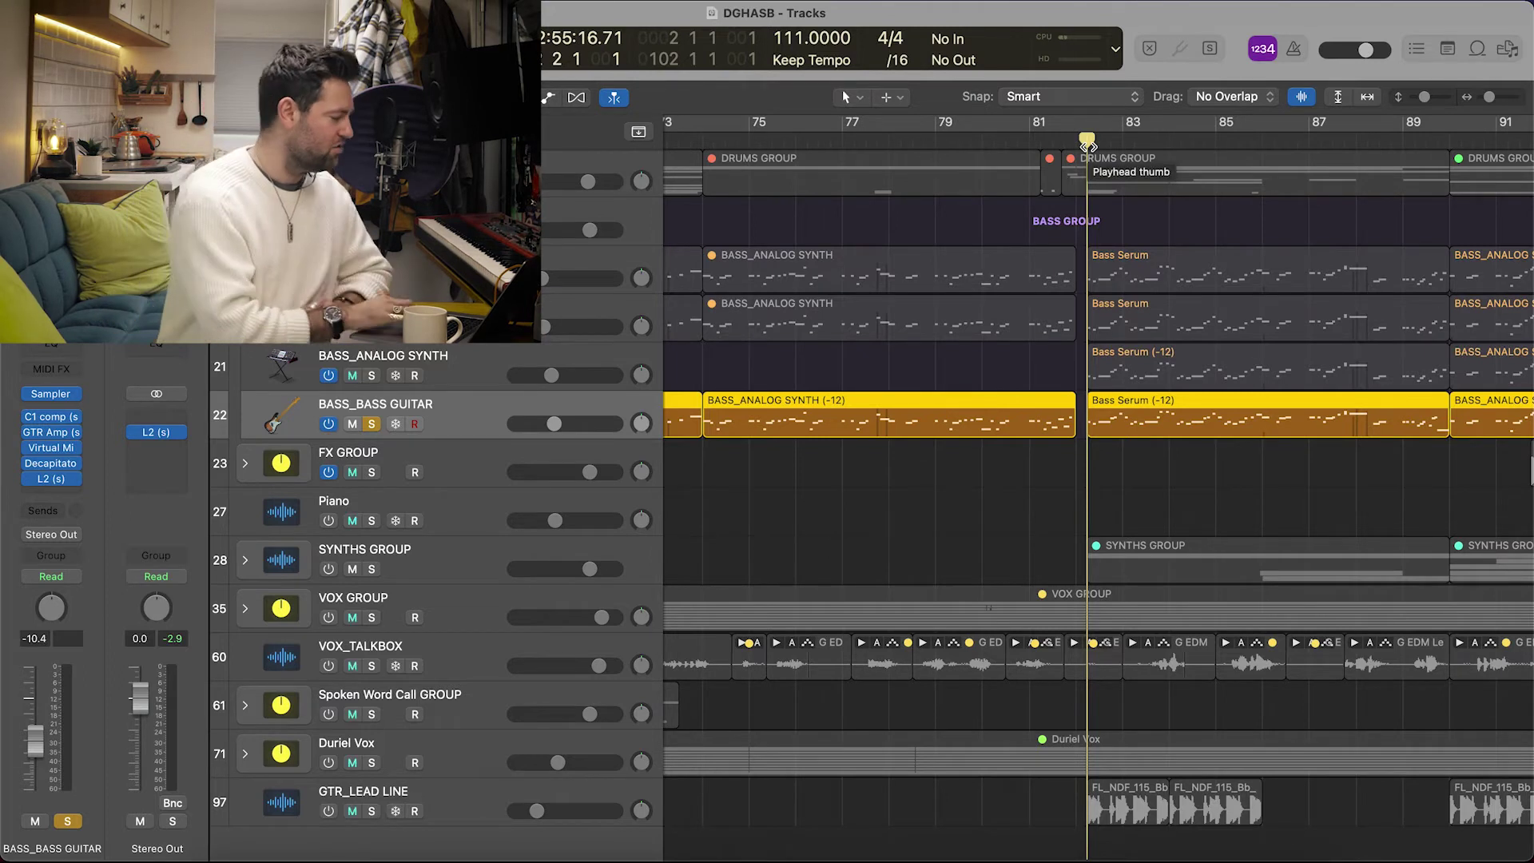
- Inspect the Sampler instrument's zone mapping on BASS_BASS GUITAR, then hide its window
{"action": "mouse_move", "coordinate": [52, 396]}
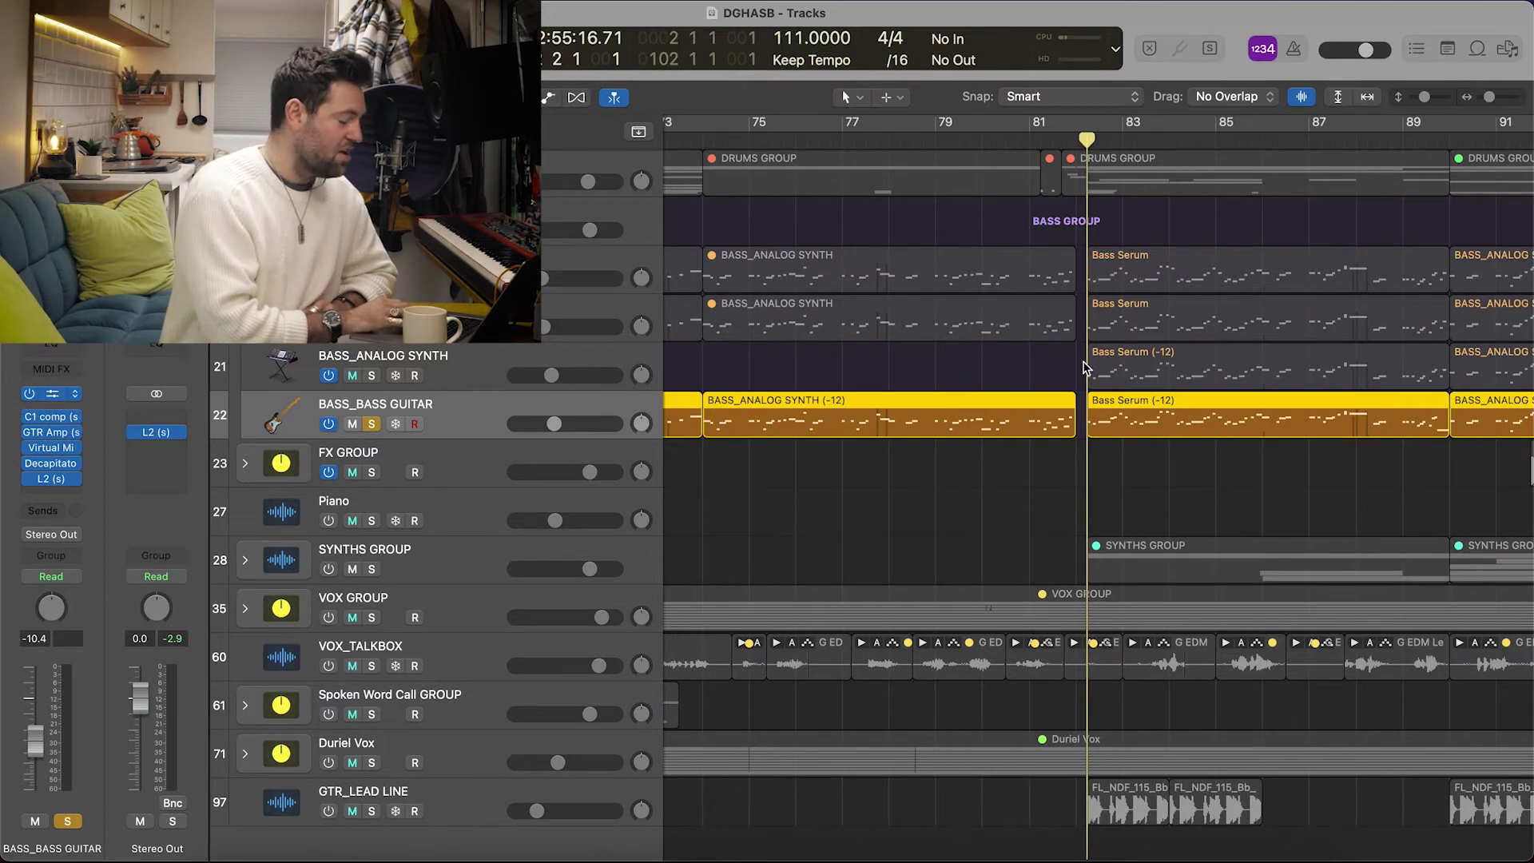
{"action": "key", "text": "v"}
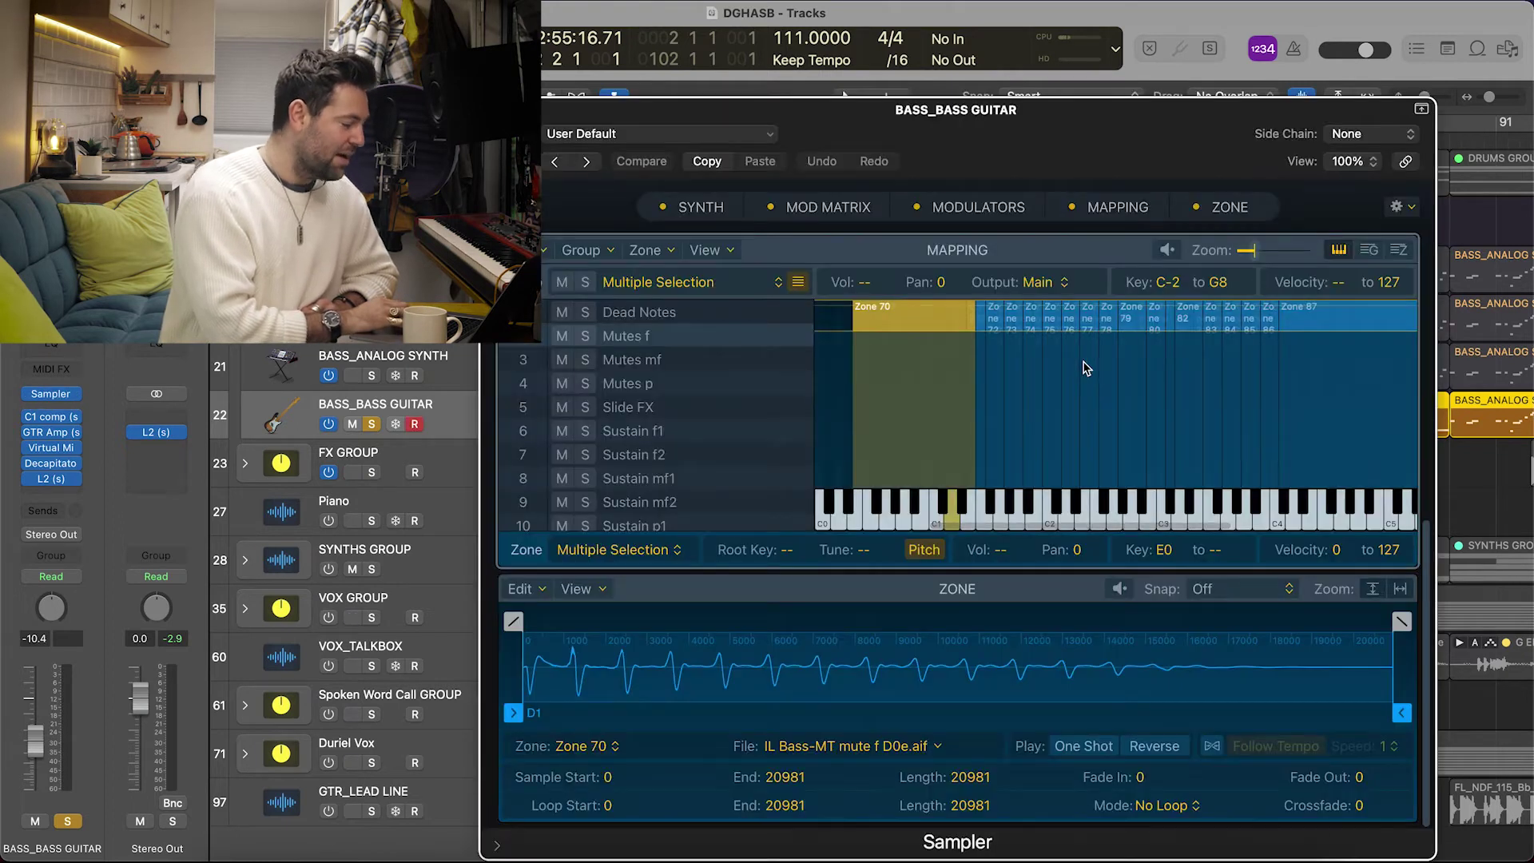
{"action": "left_click_drag", "start_coordinate": [1006, 133], "coordinate": [937, 132]}
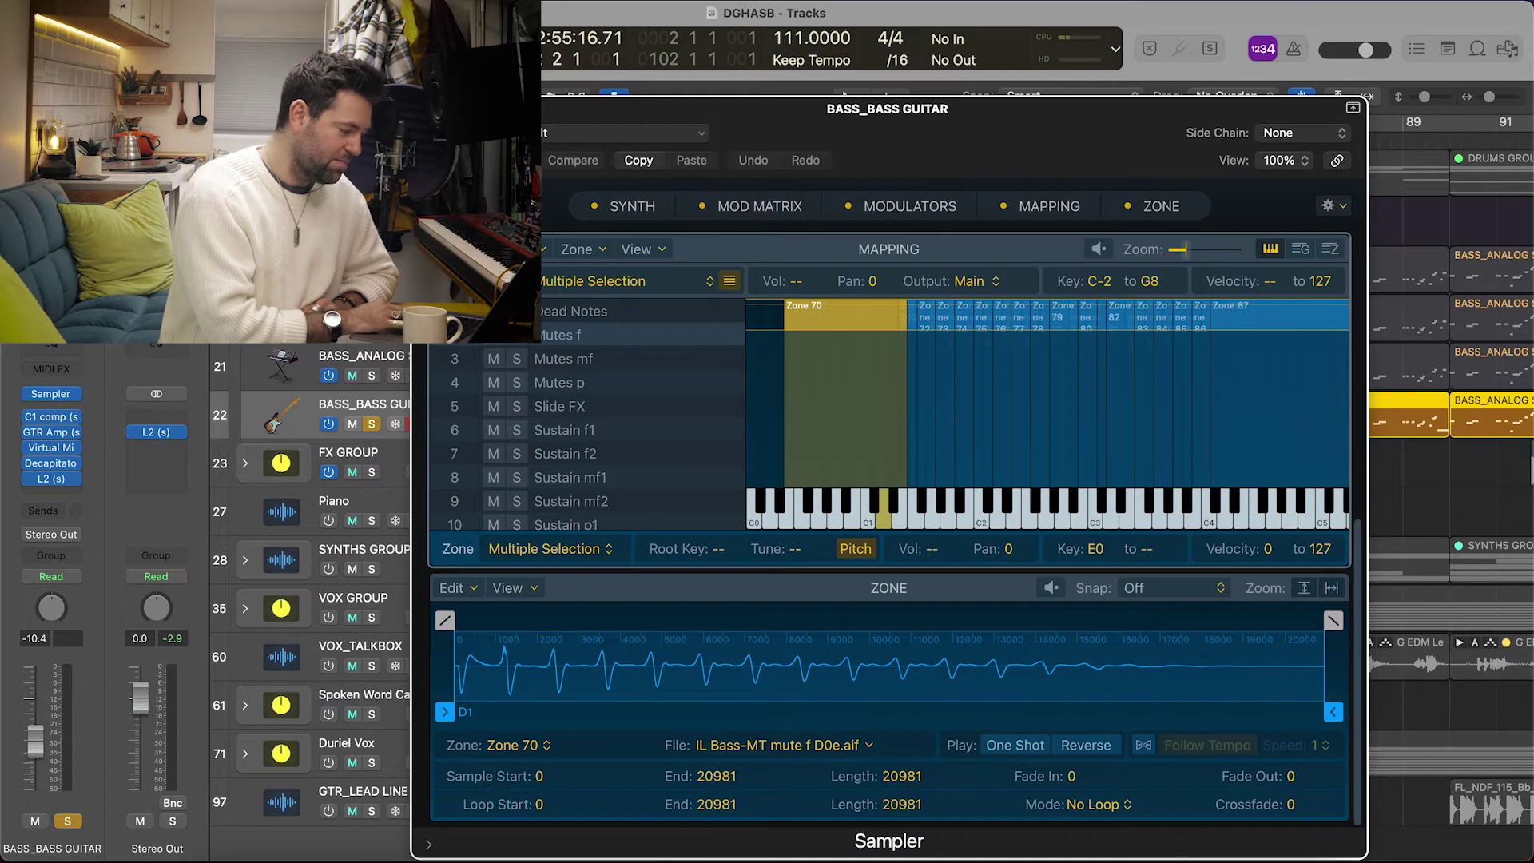
{"action": "key", "text": "v"}
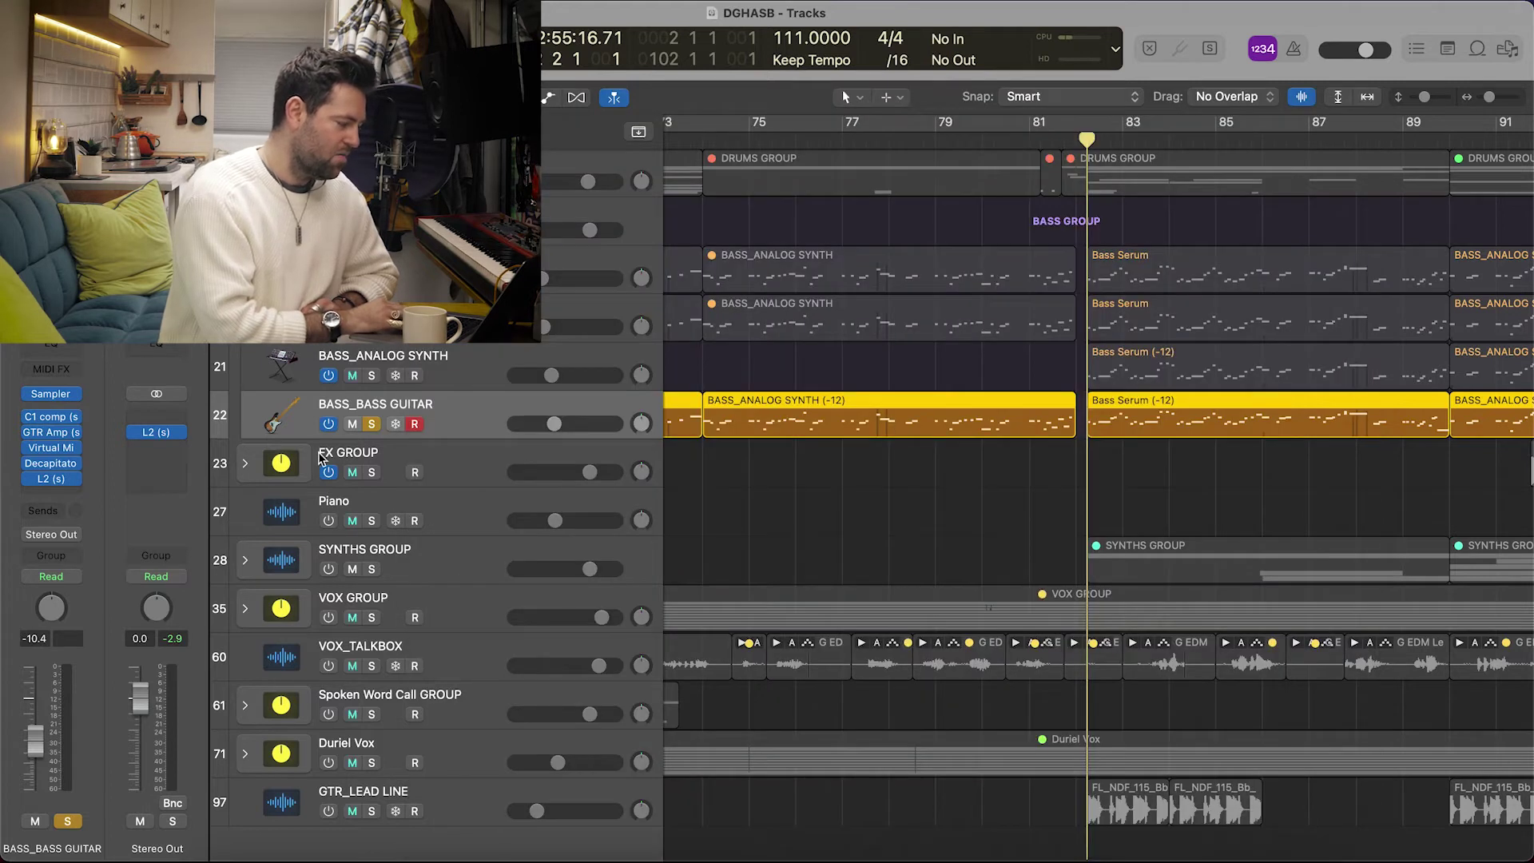
- Play the soloed bass guitar from bar 82 and inspect its C1 compressor settings
{"action": "key", "text": "space"}
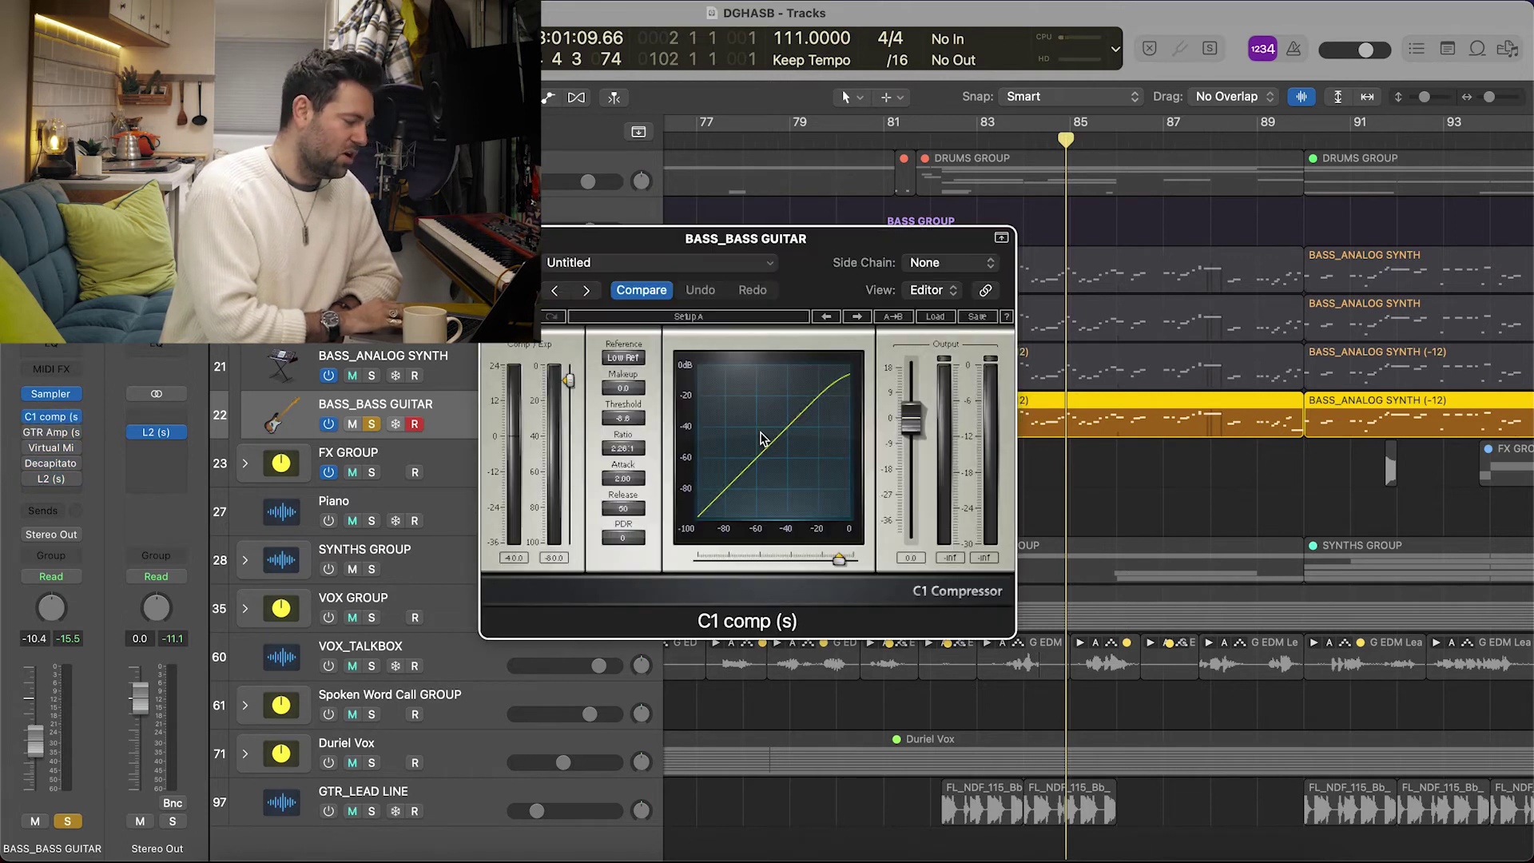
{"action": "key", "text": "super+w"}
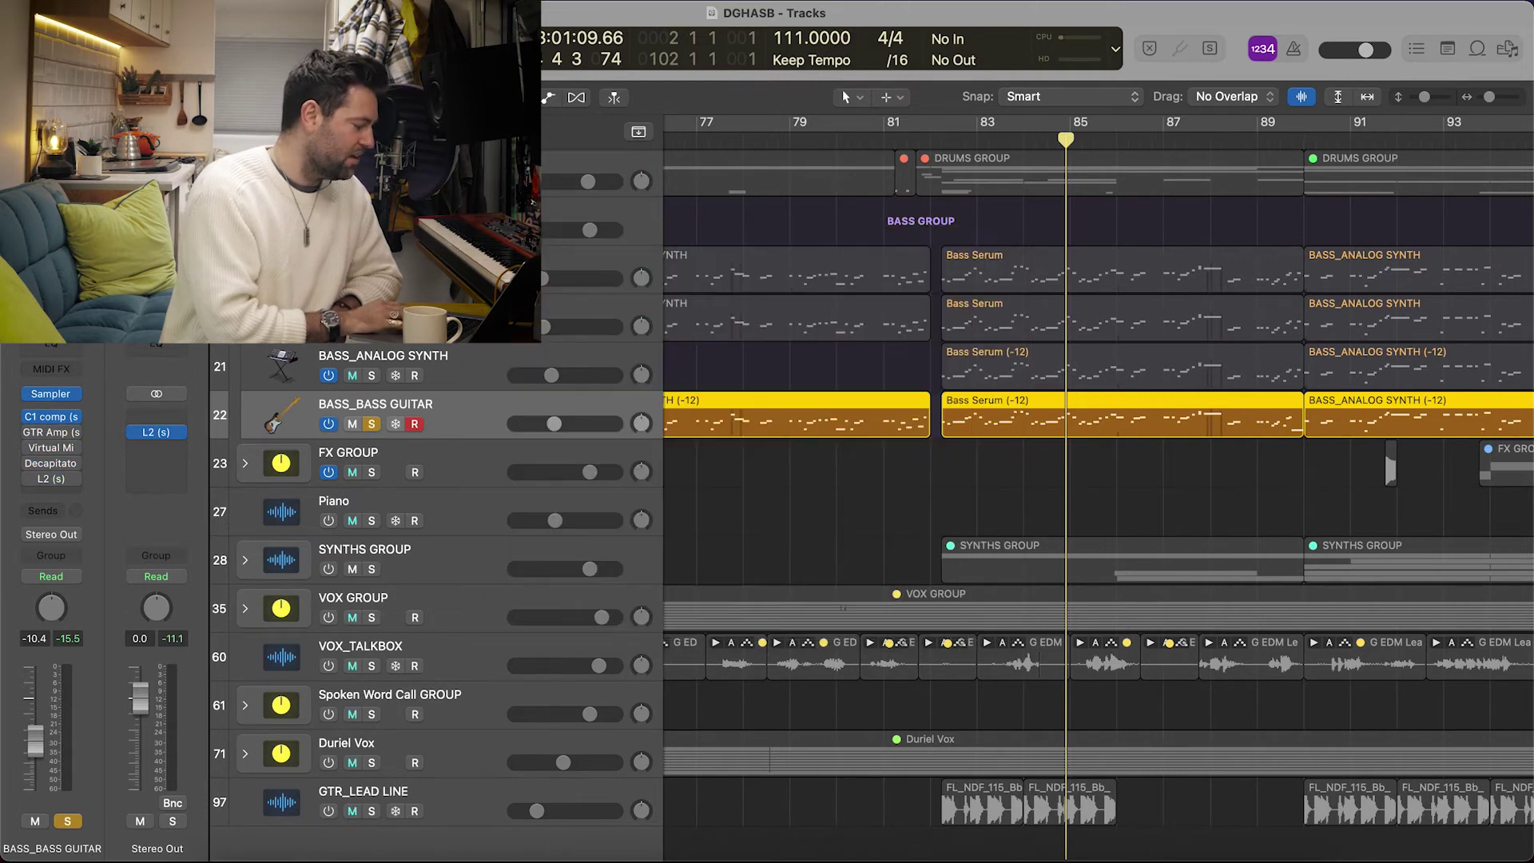
{"action": "left_click", "coordinate": [52, 419]}
{"action": "key", "text": "super+w"}
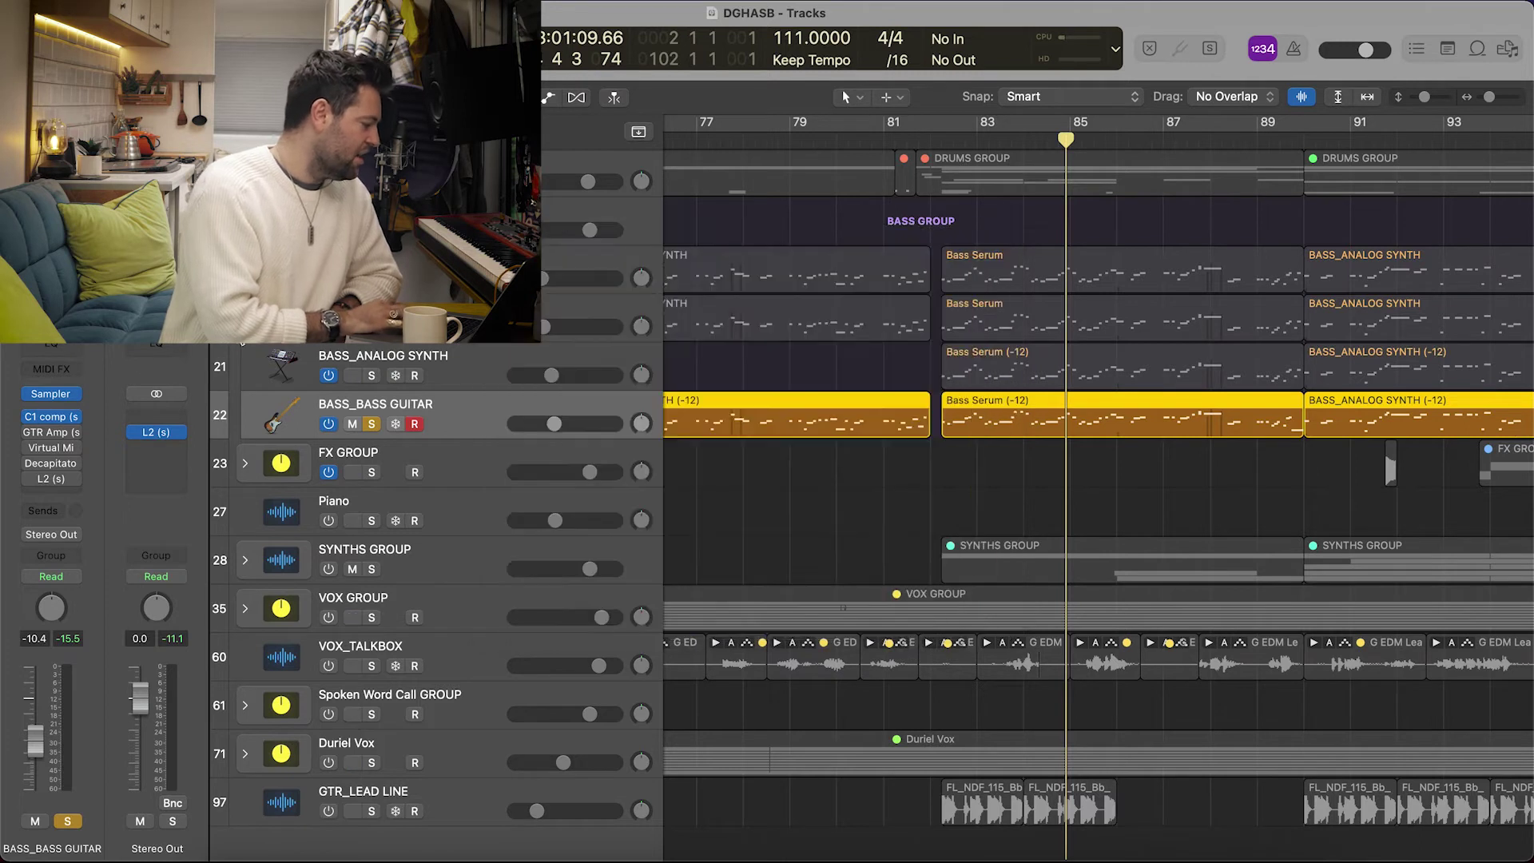
- Enable GTR Amp on BASS_BASS GUITAR and inspect its RastaBass preset with the SuperTube amp
{"action": "left_click", "coordinate": [78, 432]}
{"action": "key", "text": "super+w"}
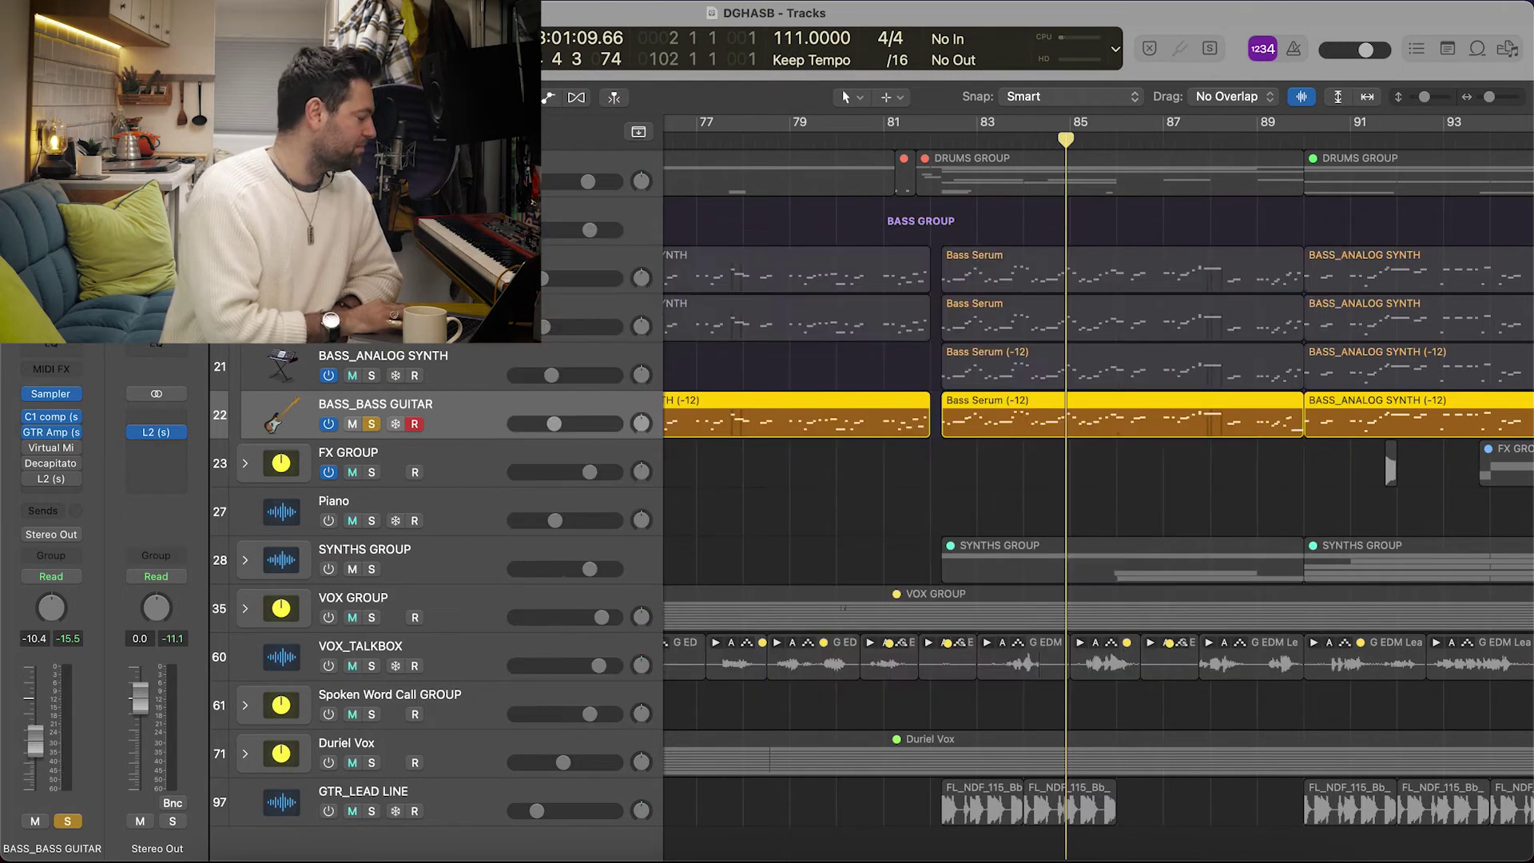
{"action": "left_click", "coordinate": [50, 437]}
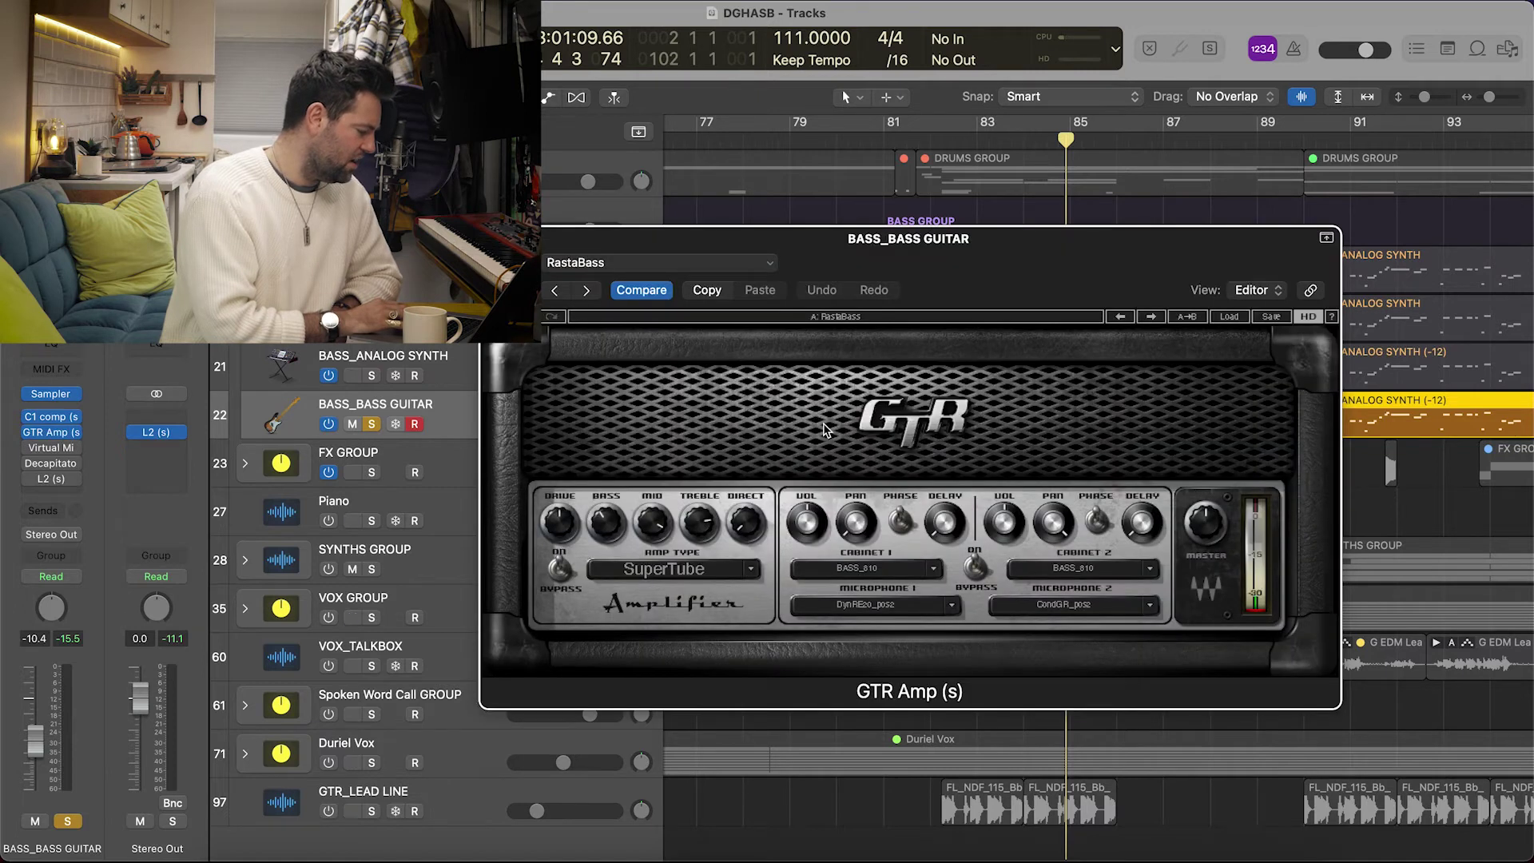
{"action": "key", "text": "super+w"}
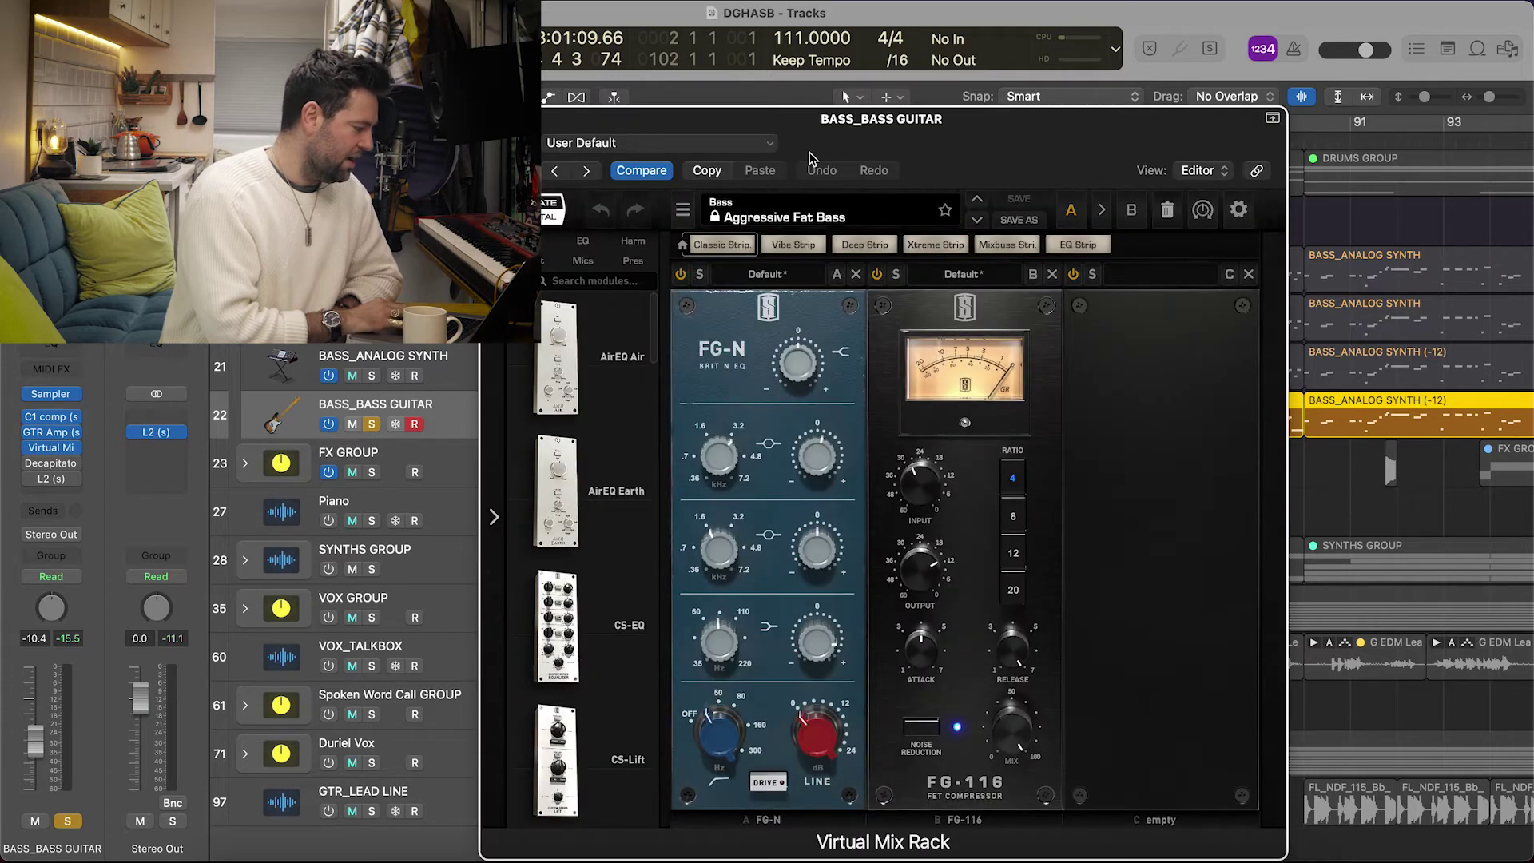
- Play the soloed bass guitar through Virtual Mix Rack's Aggressive Fat Bass preset, inspect its FG-N and FG-116 modules, and close the plug-in window
{"action": "left_click_drag", "start_coordinate": [838, 140], "coordinate": [752, 139]}
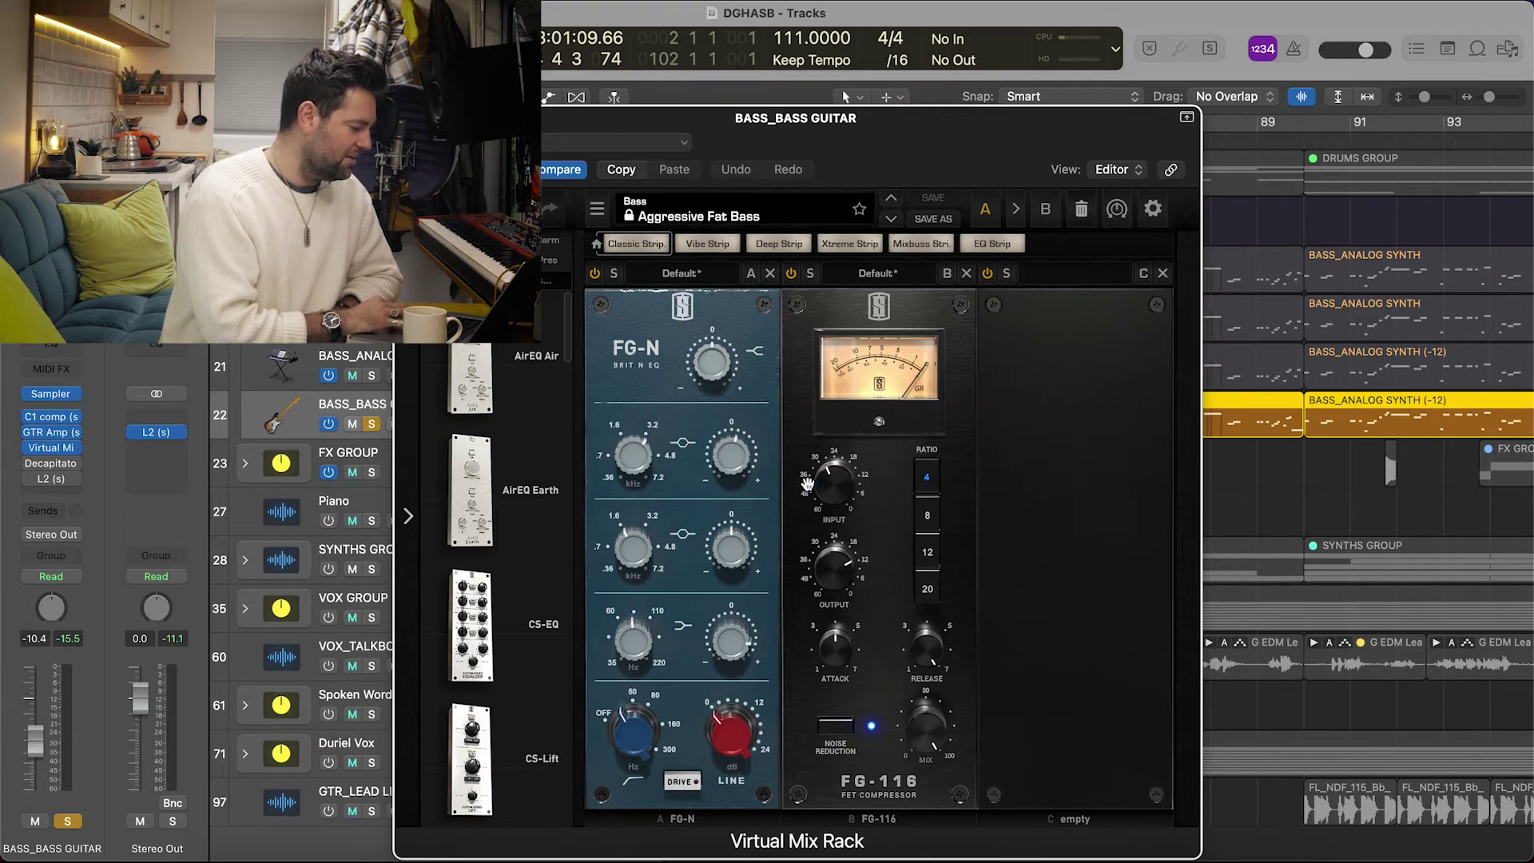
{"action": "key", "text": "space"}
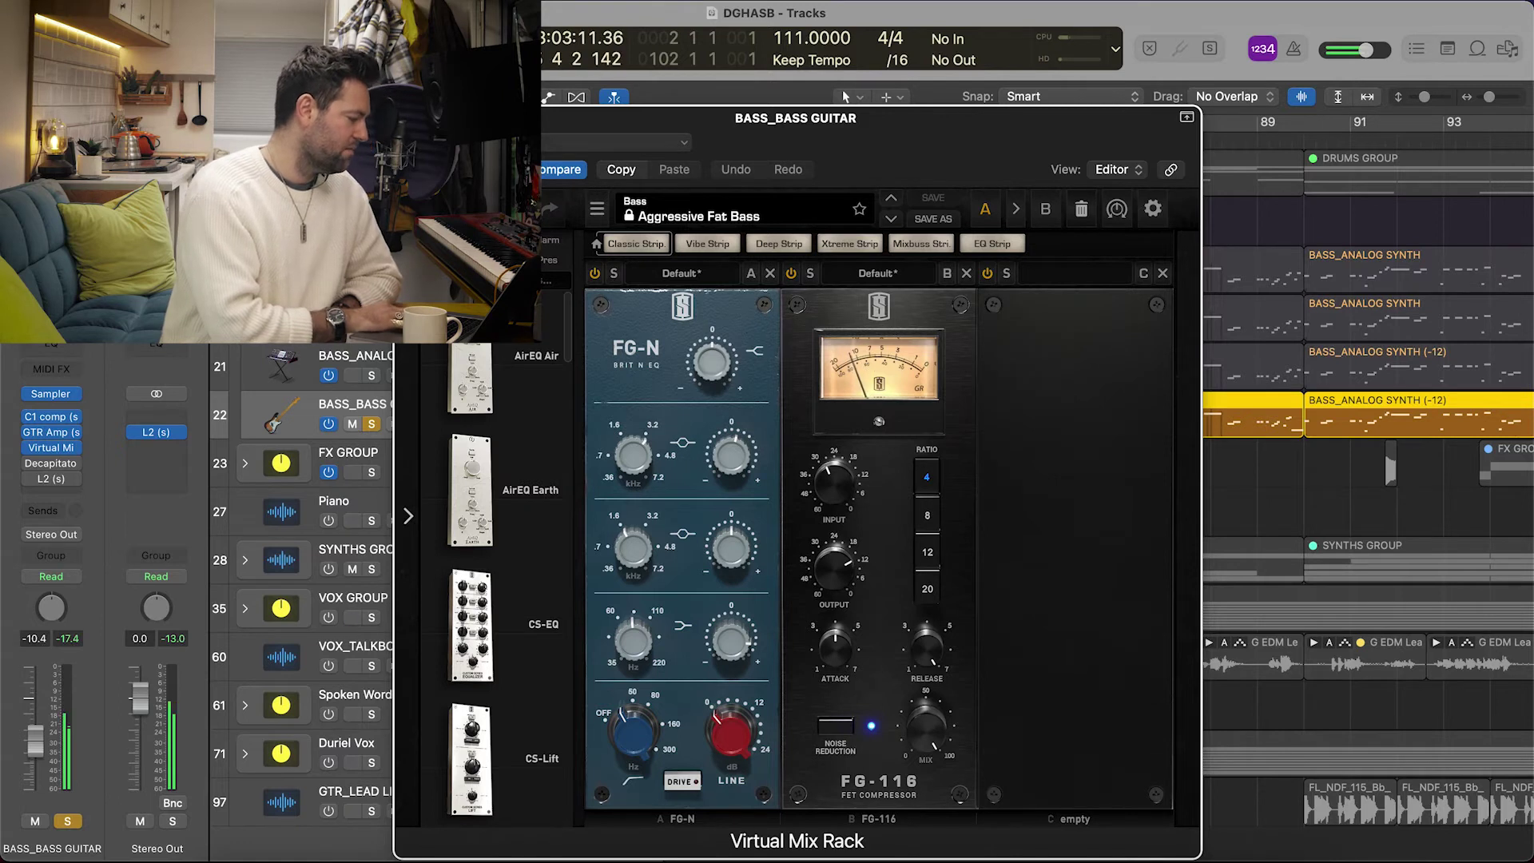
{"action": "key", "text": "super+w"}
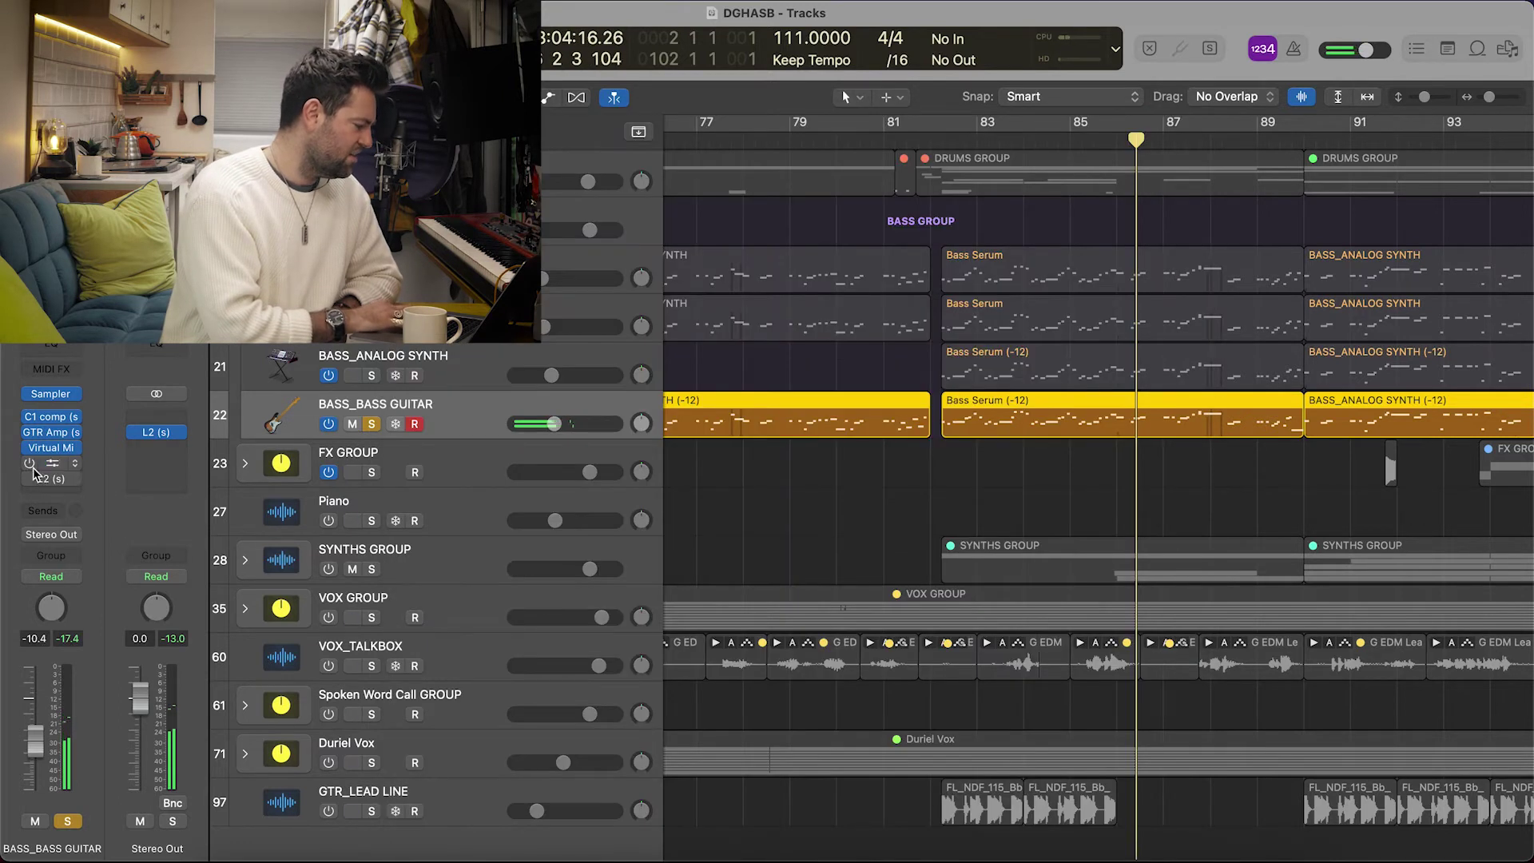
- Enable Decapitator on BASS_BASS GUITAR, play from bar 82 while inspecting its Beefy preset, then hide the window and stop playback
{"action": "left_click", "coordinate": [930, 140]}
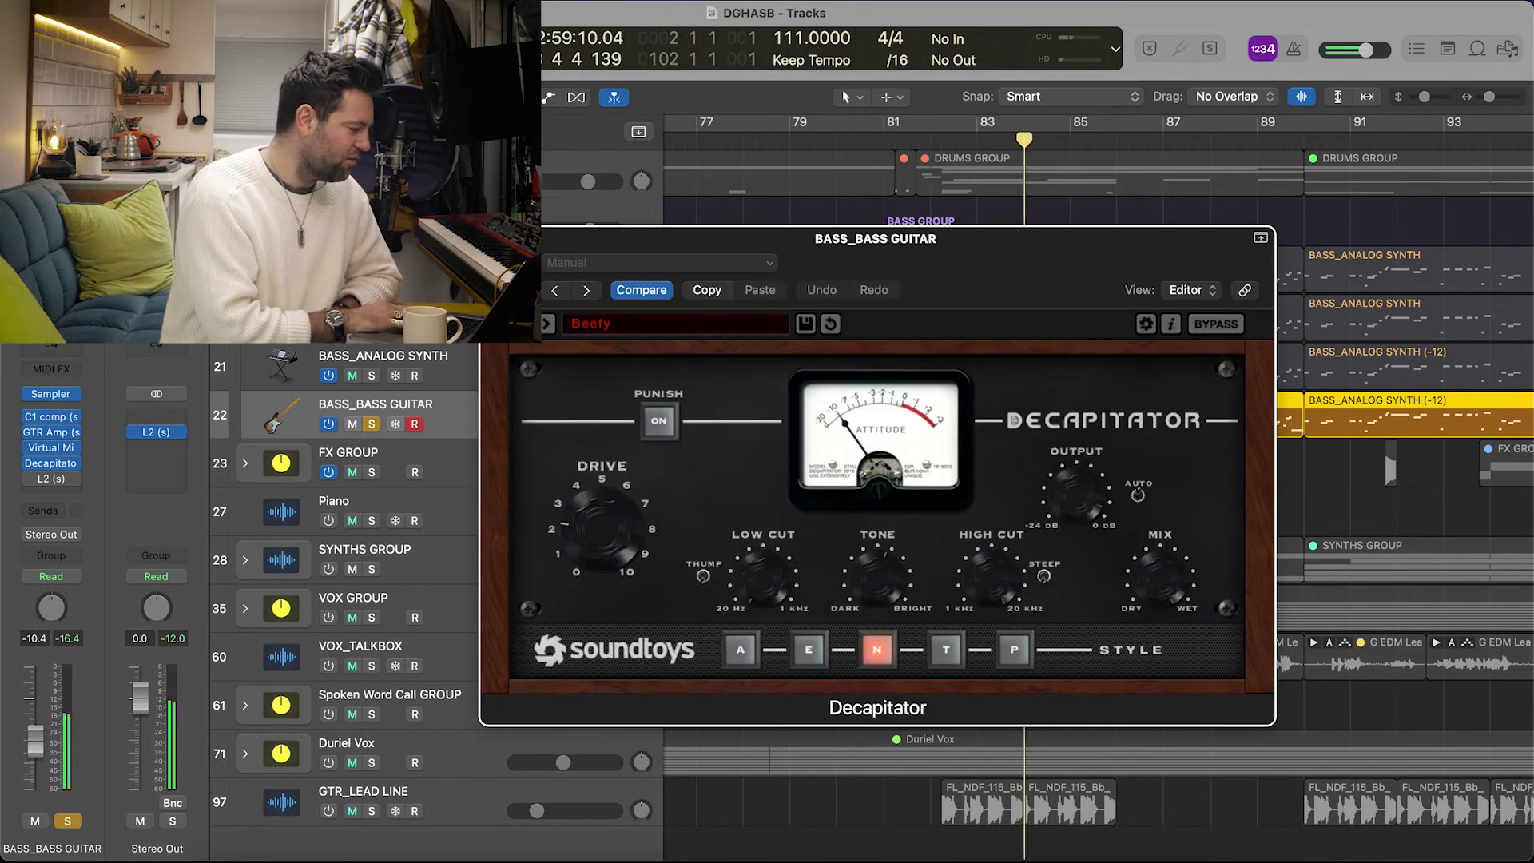
{"action": "key", "text": "v"}
{"action": "key", "text": "space"}
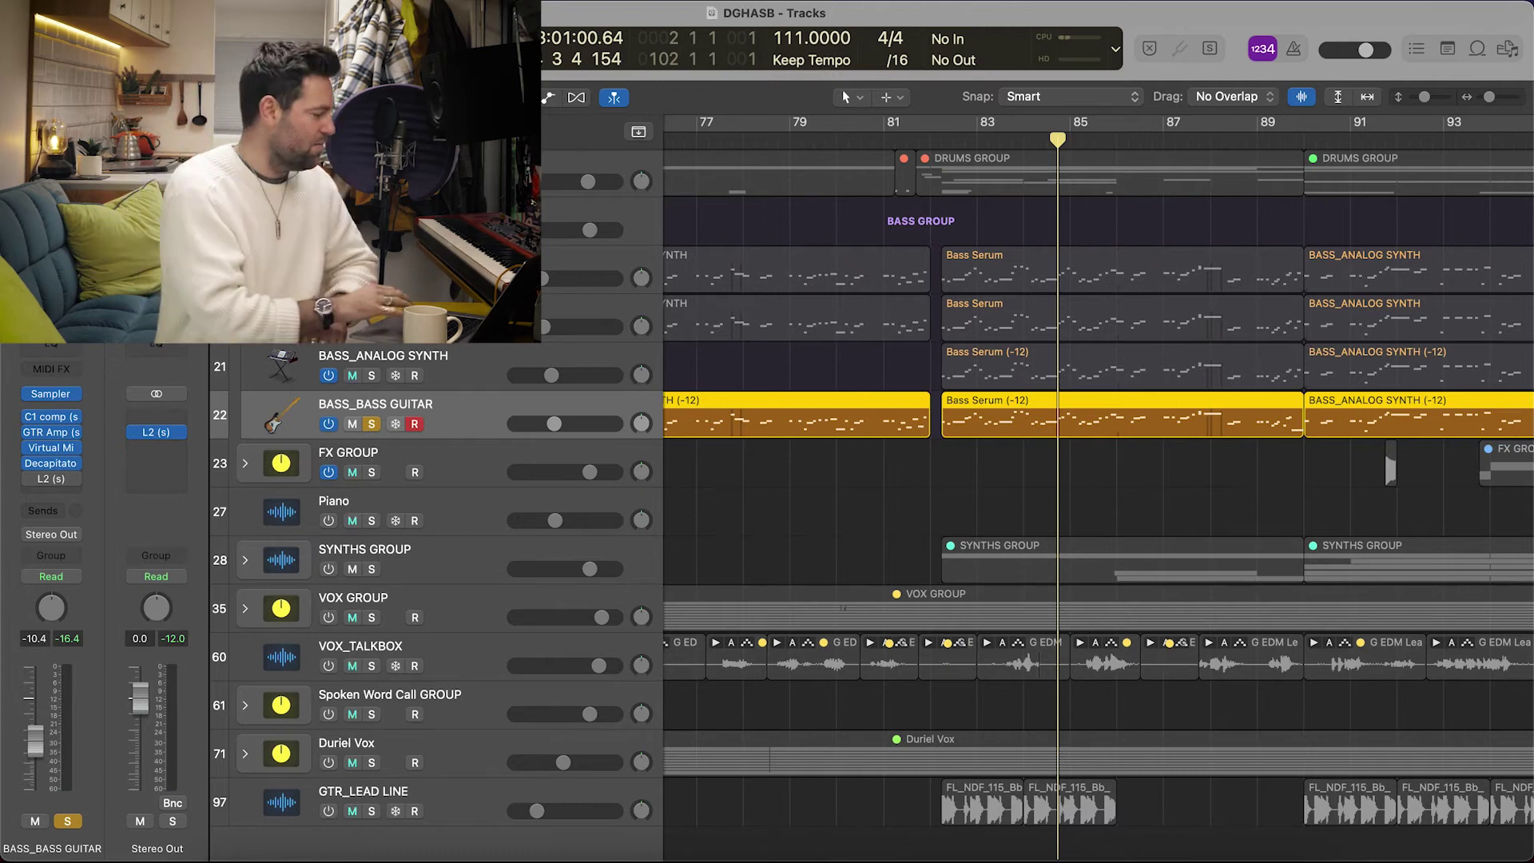
- Enable the L2 limiter on BASS_BASS GUITAR, inspect its settings while playing from bar 82, and close its window
{"action": "left_click", "coordinate": [41, 480]}
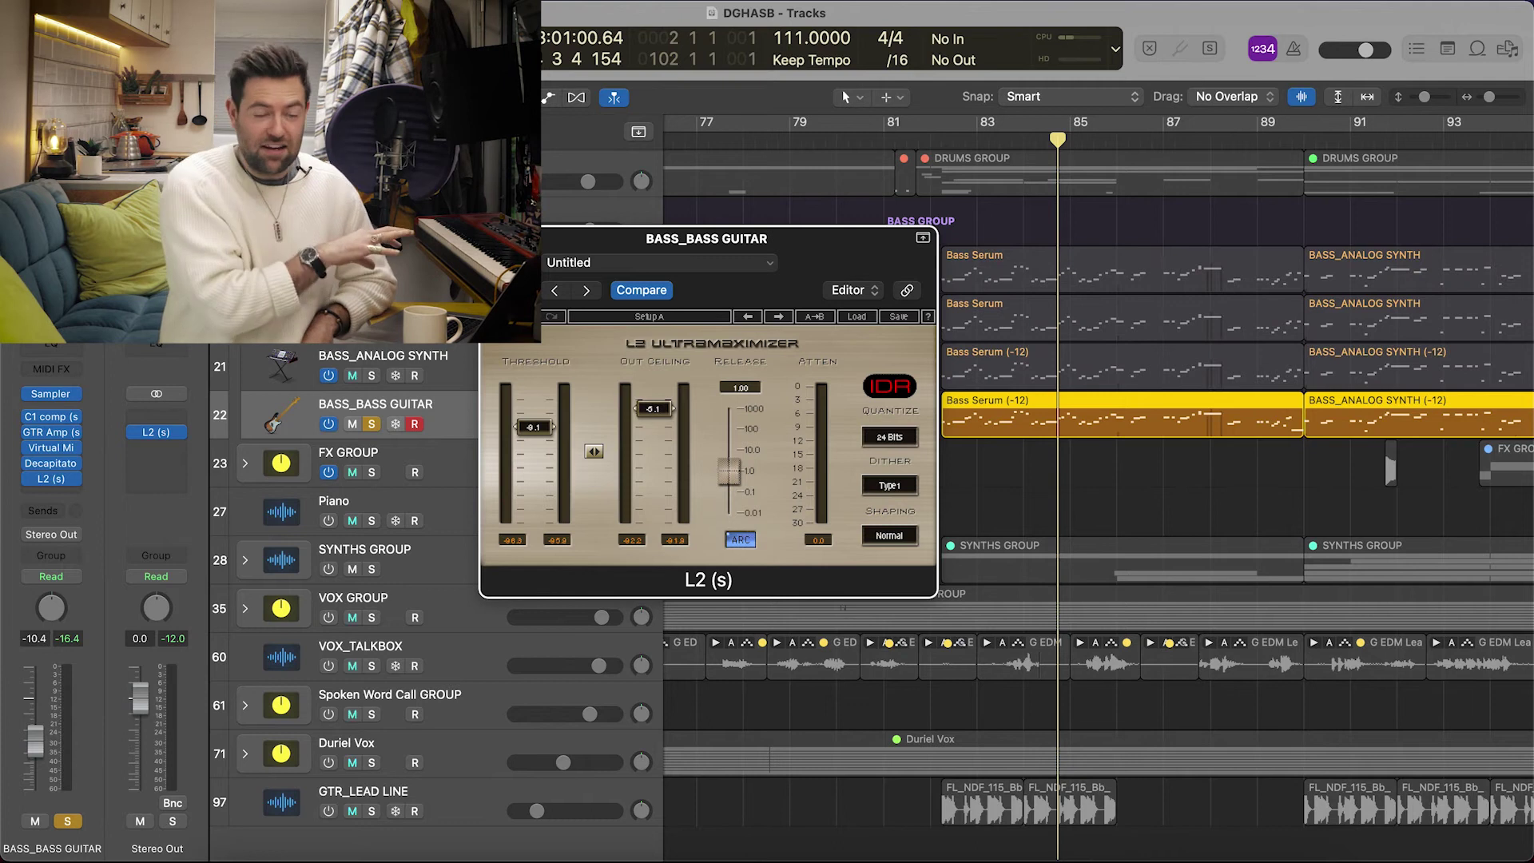
{"action": "double_click", "coordinate": [929, 145]}
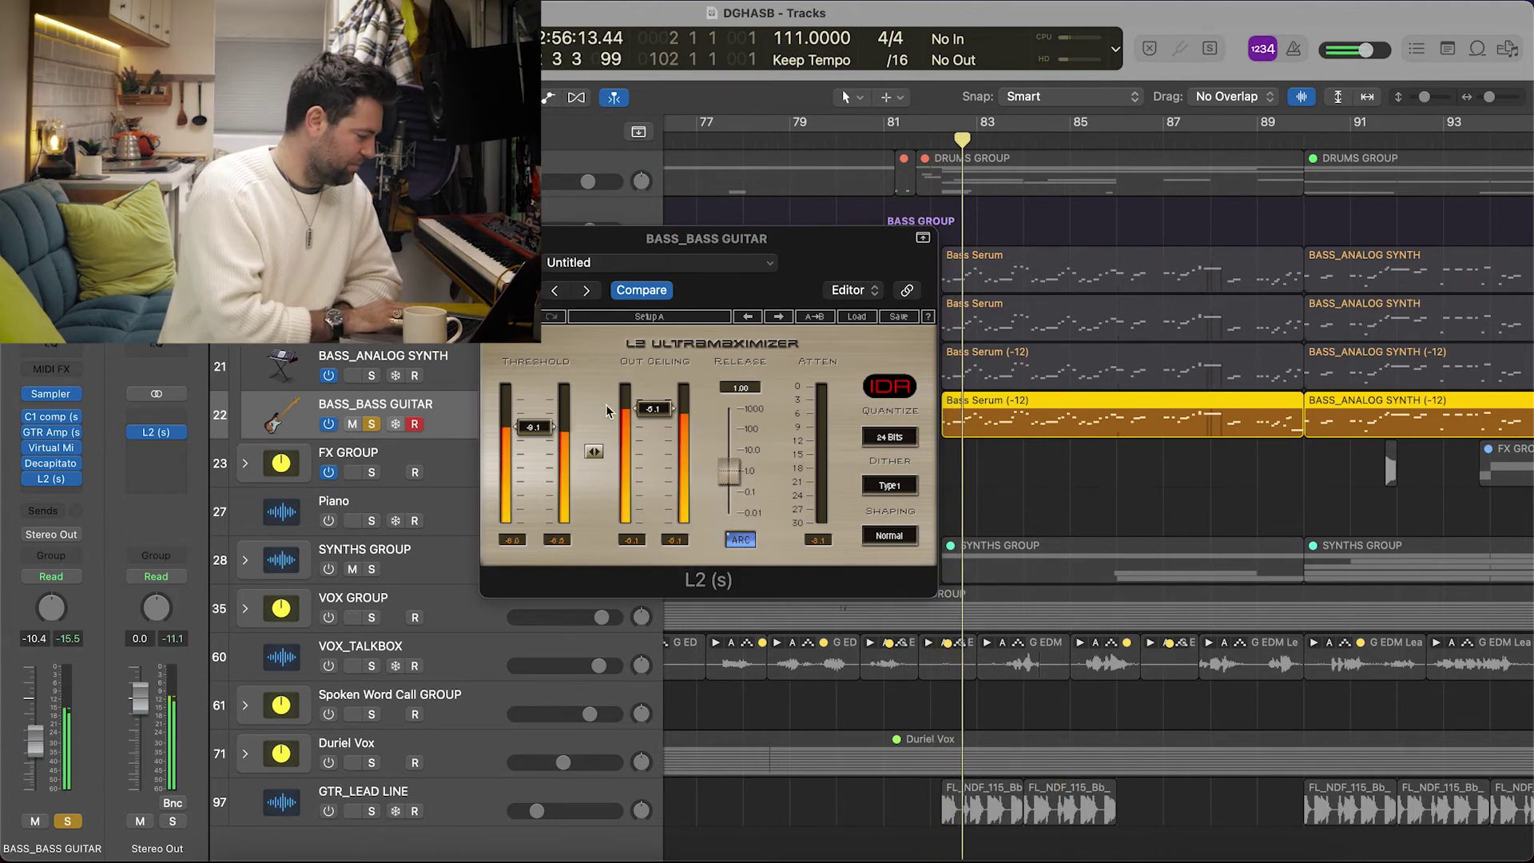
{"action": "left_click", "coordinate": [495, 238]}
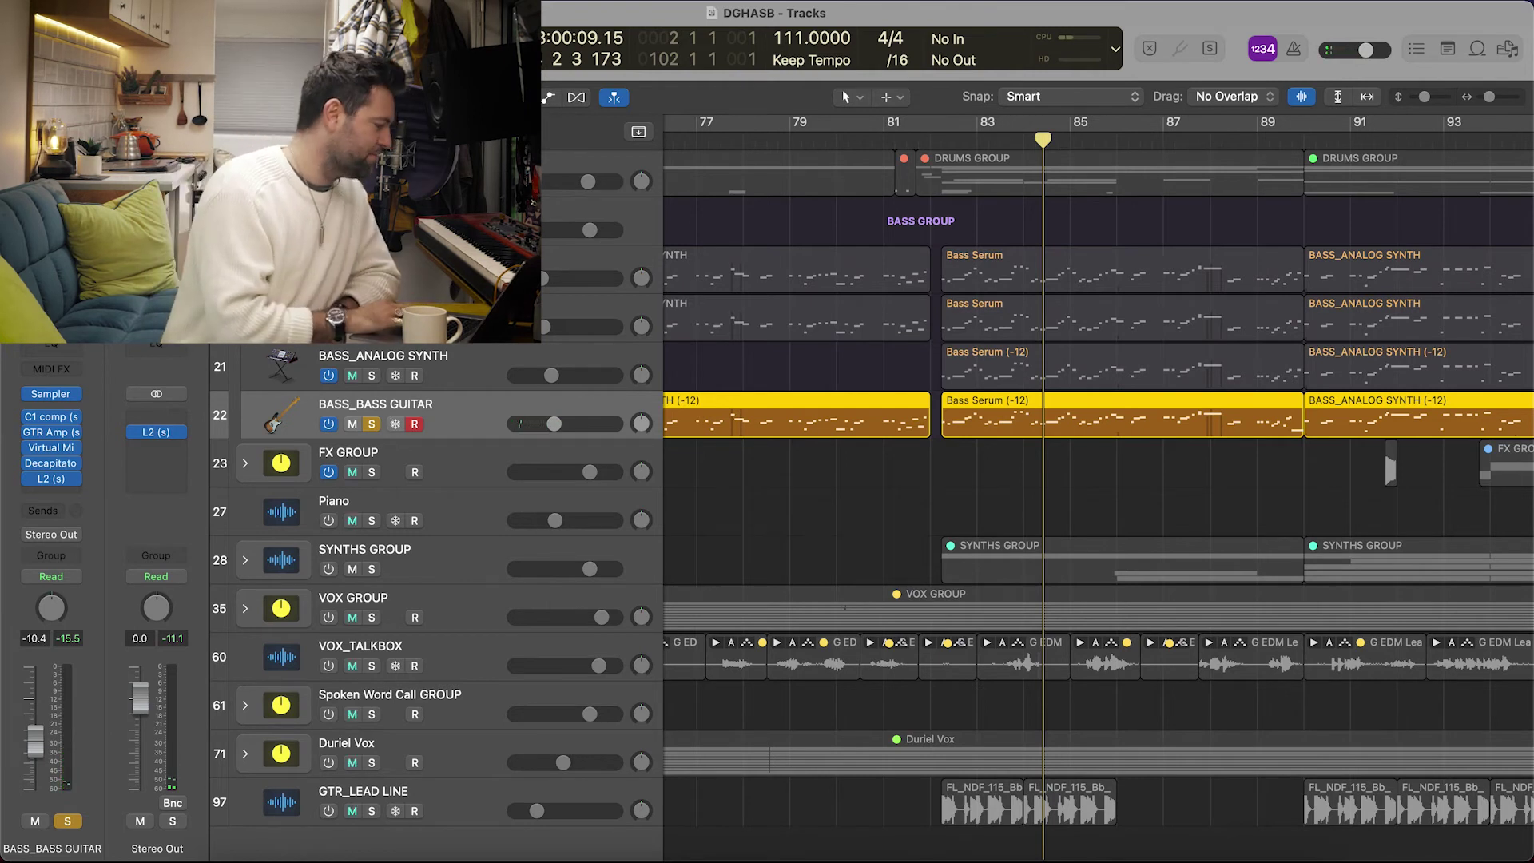
- Solo the three analog synth bass tracks alongside BASS_BASS GUITAR and play the layered bass from bar 82
{"action": "left_click_drag", "start_coordinate": [372, 278], "coordinate": [371, 387]}
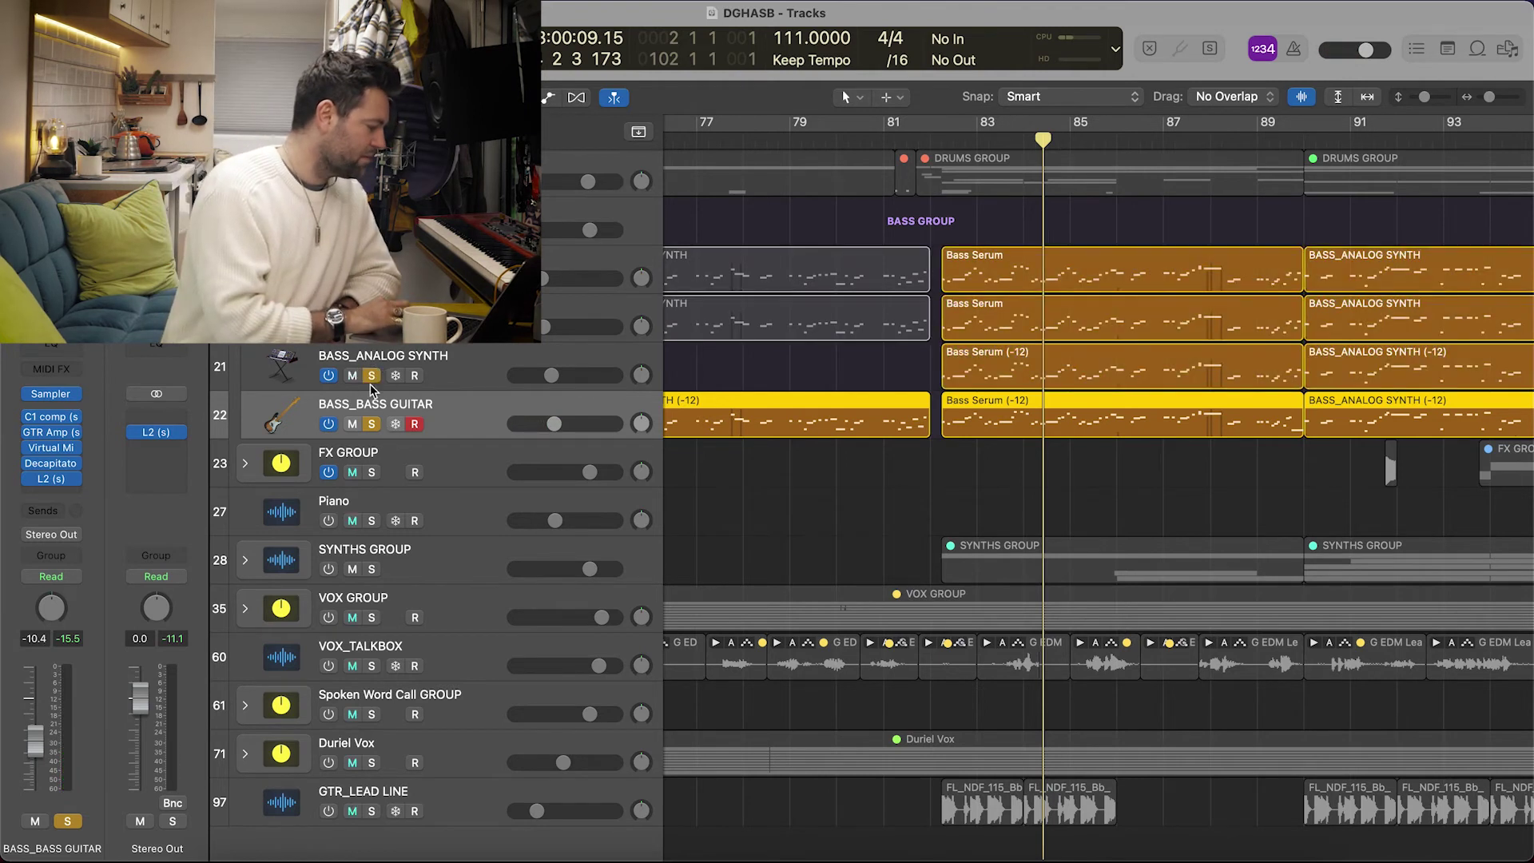
{"action": "left_click", "coordinate": [926, 136]}
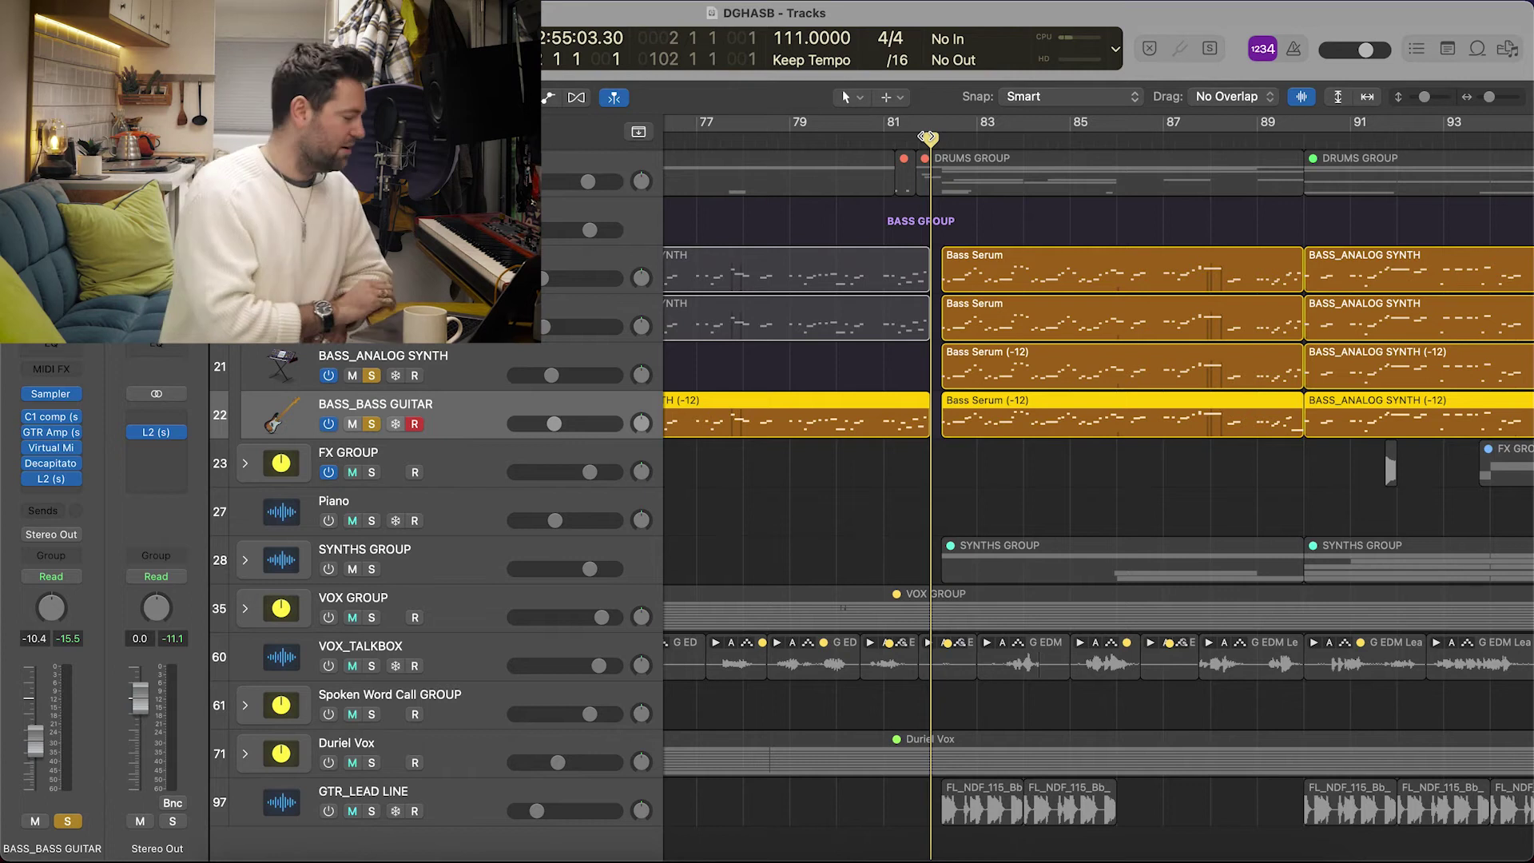
{"action": "key", "text": "space"}
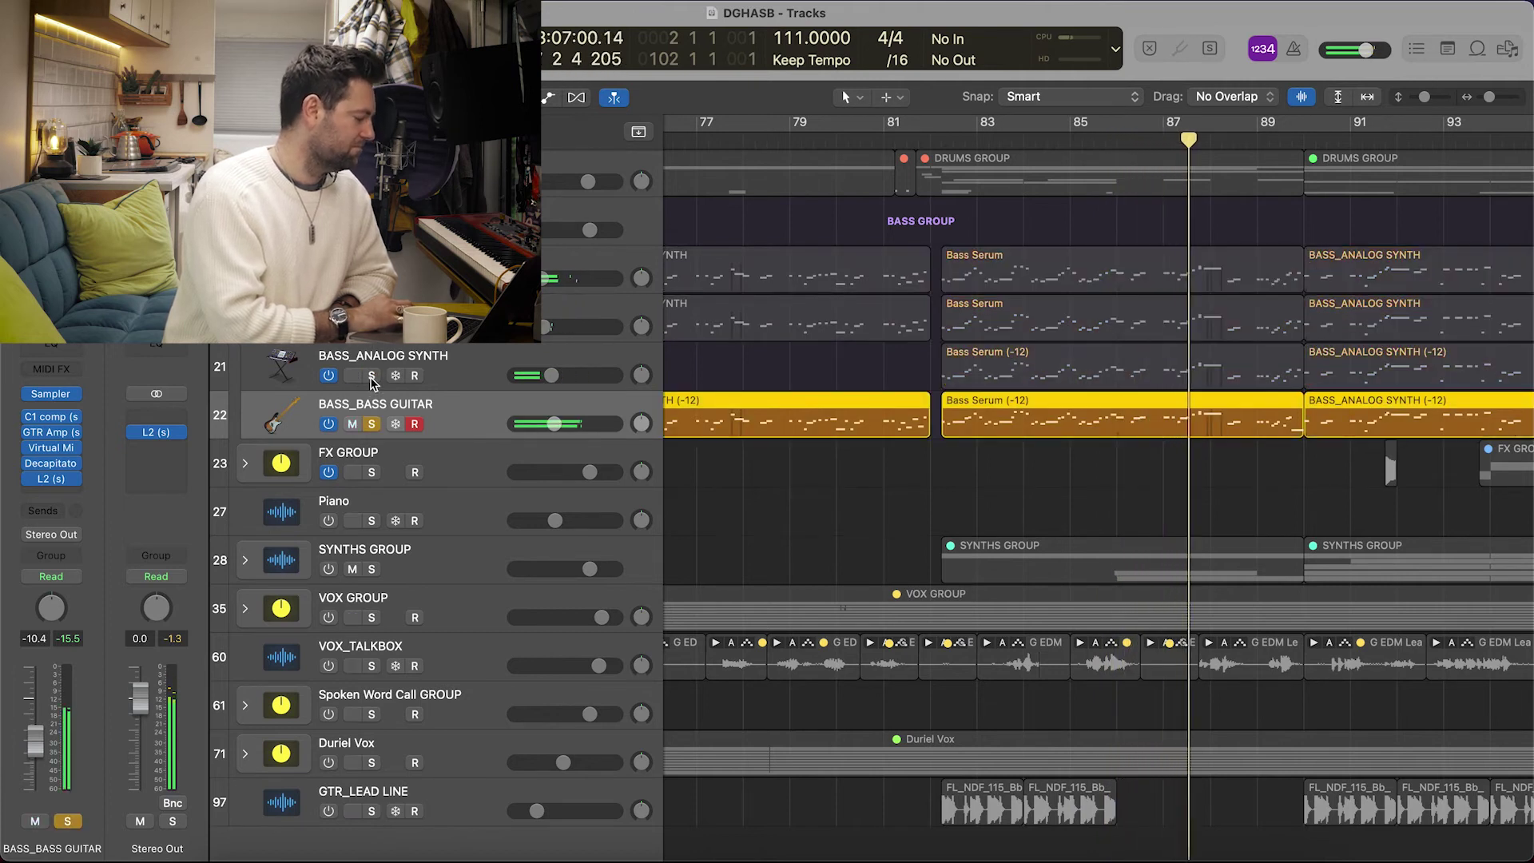
- Bring the three analog synth bass tracks back into the soloed bass guitar one at a time during playback
{"action": "left_click", "coordinate": [372, 376]}
{"action": "left_click", "coordinate": [371, 327]}
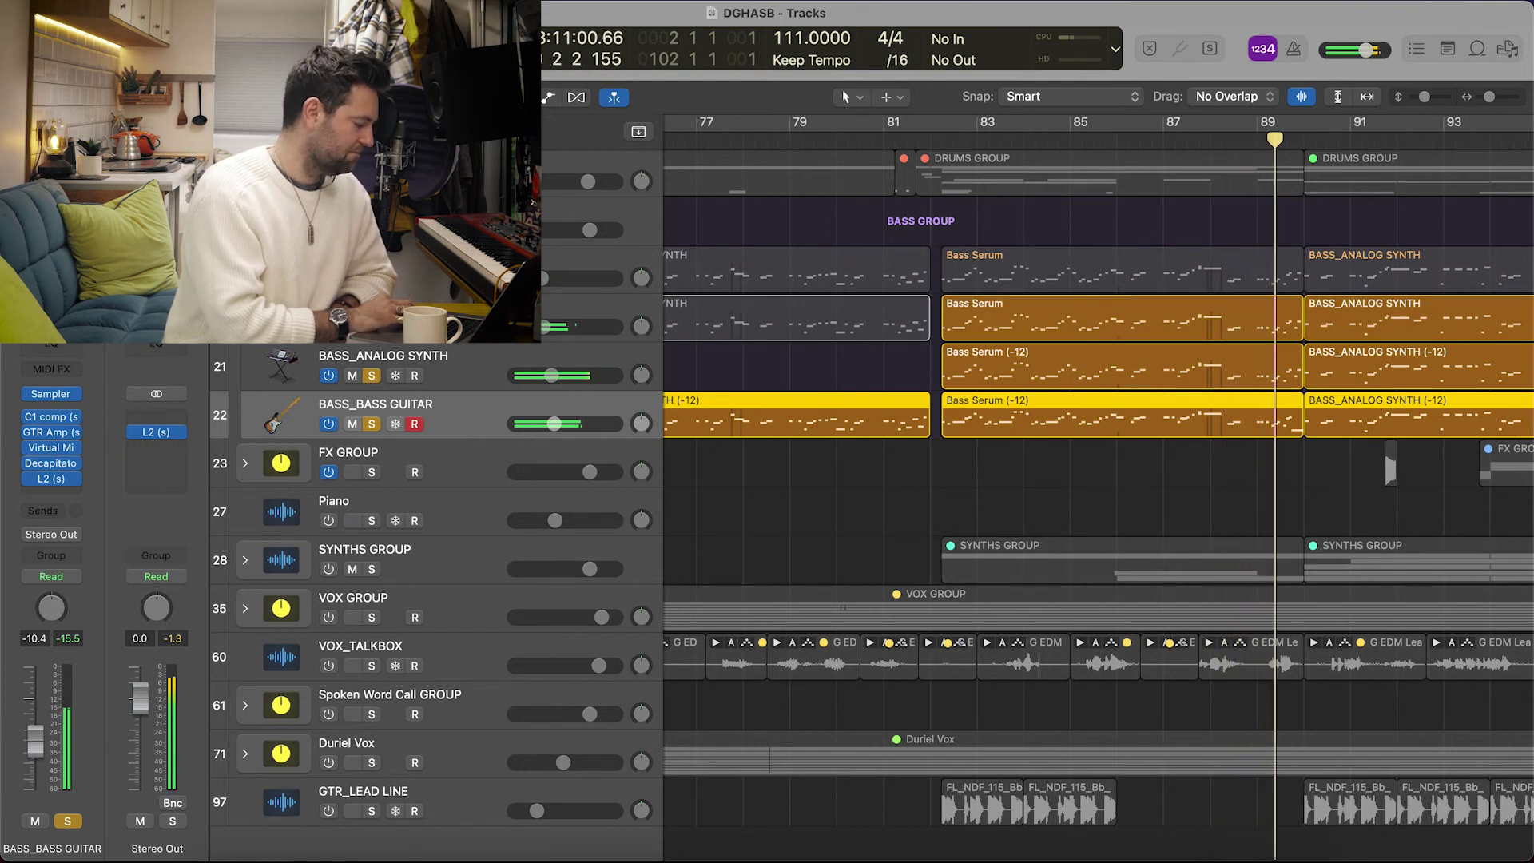
{"action": "left_click", "coordinate": [371, 278]}
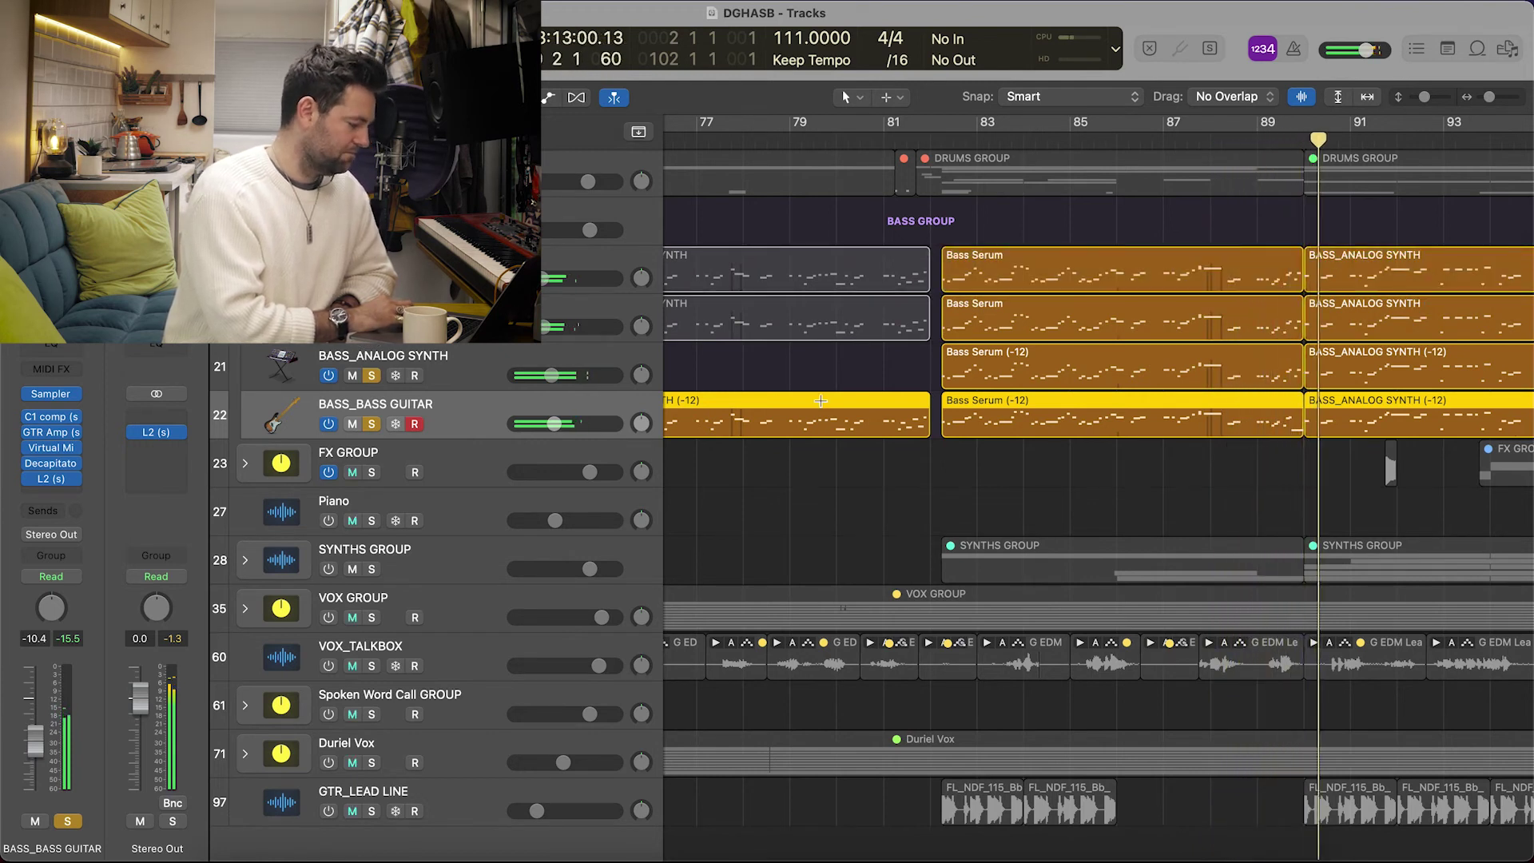
- Add the DRUMS GROUP to the soloed bass tracks while playback continues
{"action": "scroll", "coordinate": [948, 164], "scroll_direction": "right", "scroll_amount": 2}
{"action": "scroll", "coordinate": [949, 164], "scroll_direction": "right", "scroll_amount": 2}
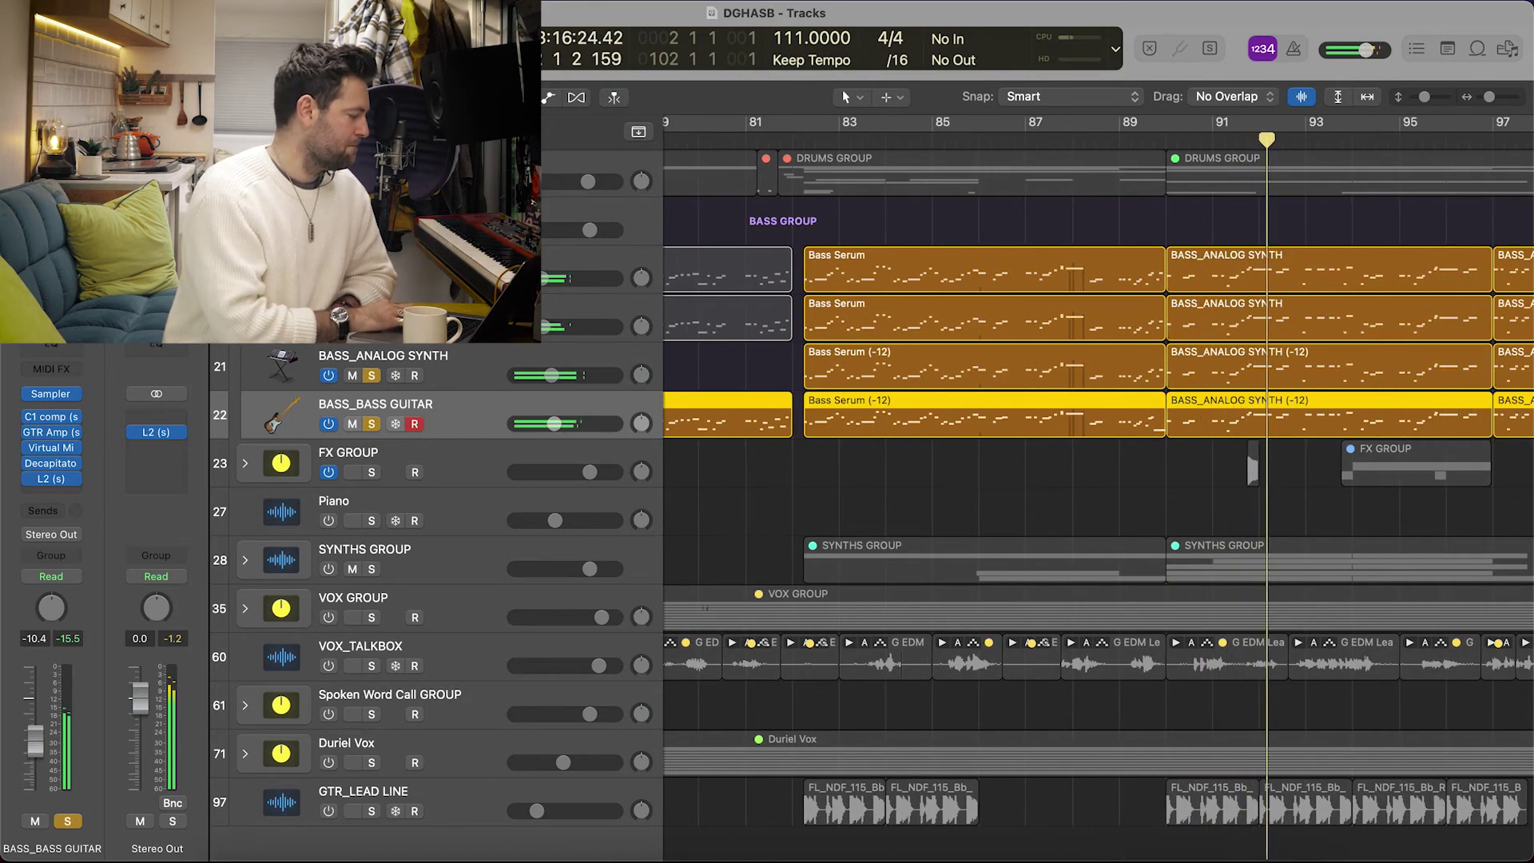
{"action": "left_click", "coordinate": [371, 181]}
{"action": "scroll", "coordinate": [722, 271], "scroll_direction": "down", "scroll_amount": 3}
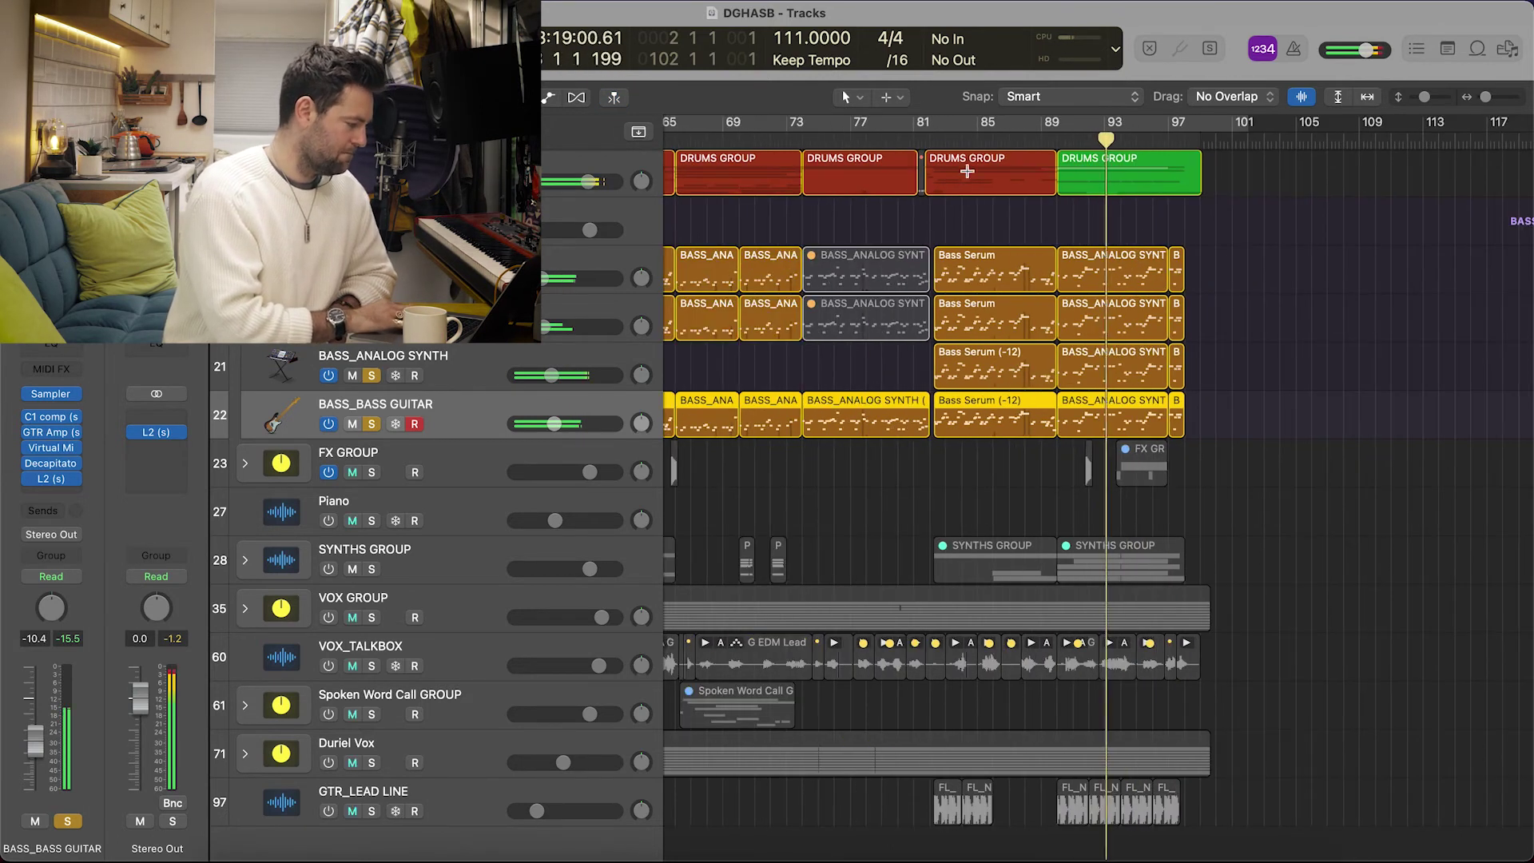
{"action": "scroll", "coordinate": [927, 361], "scroll_direction": "down", "scroll_amount": 1}
{"action": "scroll", "coordinate": [927, 361], "scroll_direction": "down", "scroll_amount": 1}
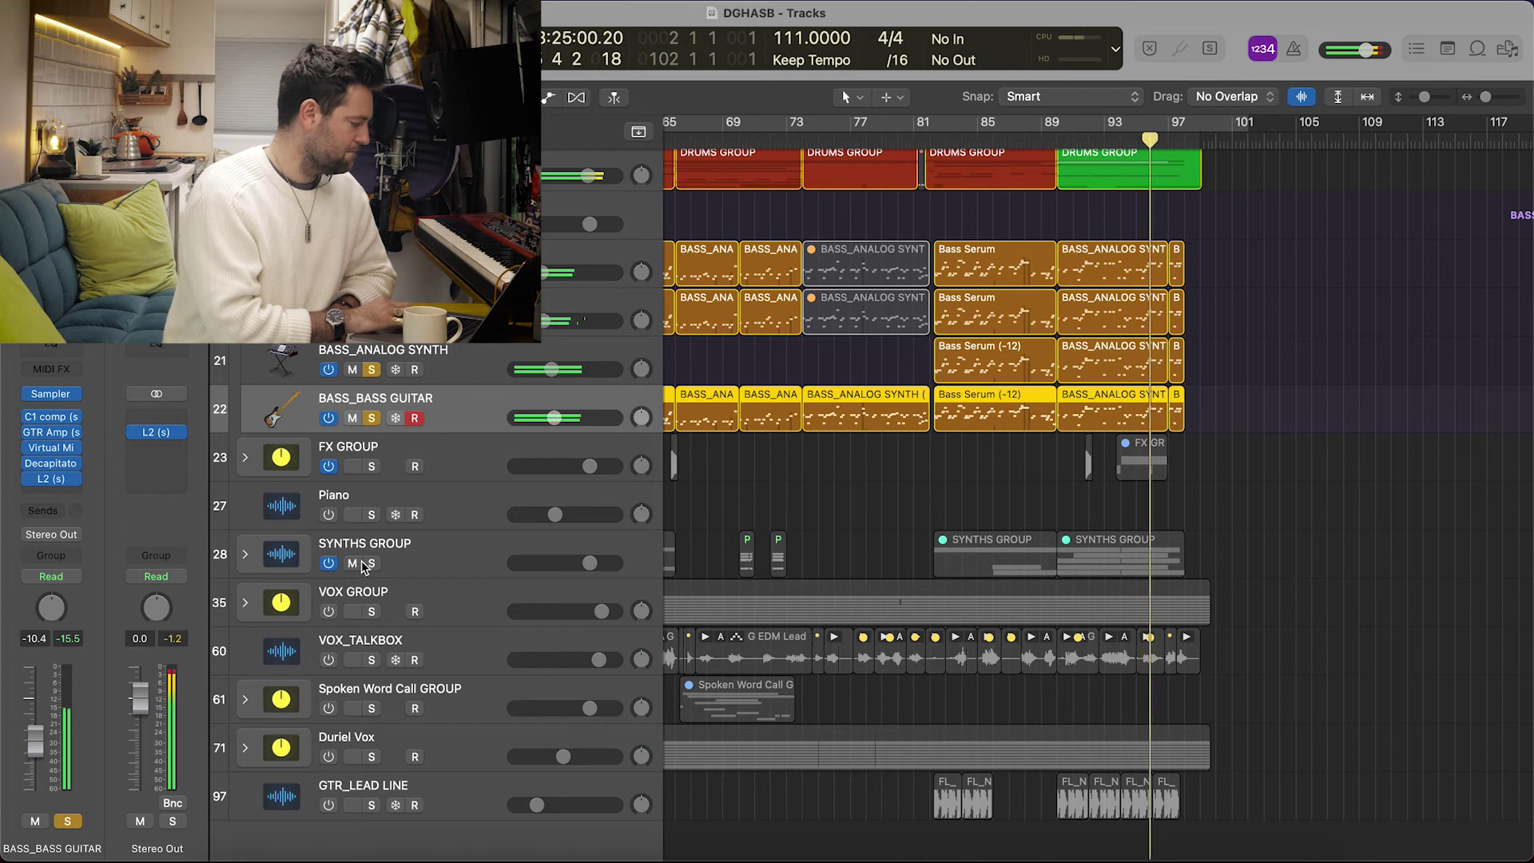
- Expand and solo the SYNTHS GROUP, and play it with the bass and drums from around bar 89
{"action": "left_click", "coordinate": [478, 560]}
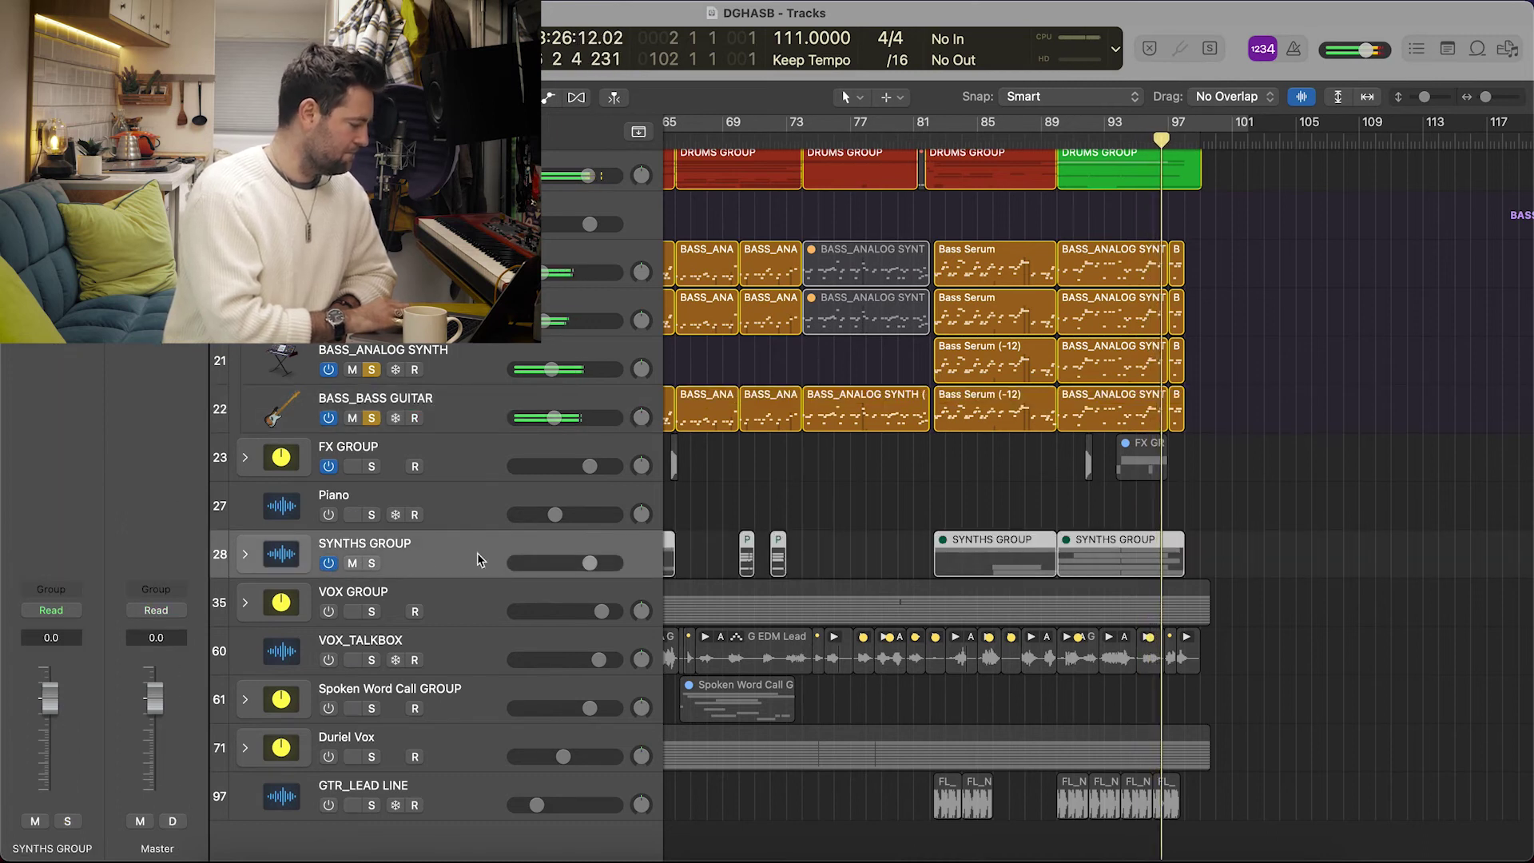
{"action": "left_click", "coordinate": [246, 553]}
{"action": "left_click", "coordinate": [367, 563]}
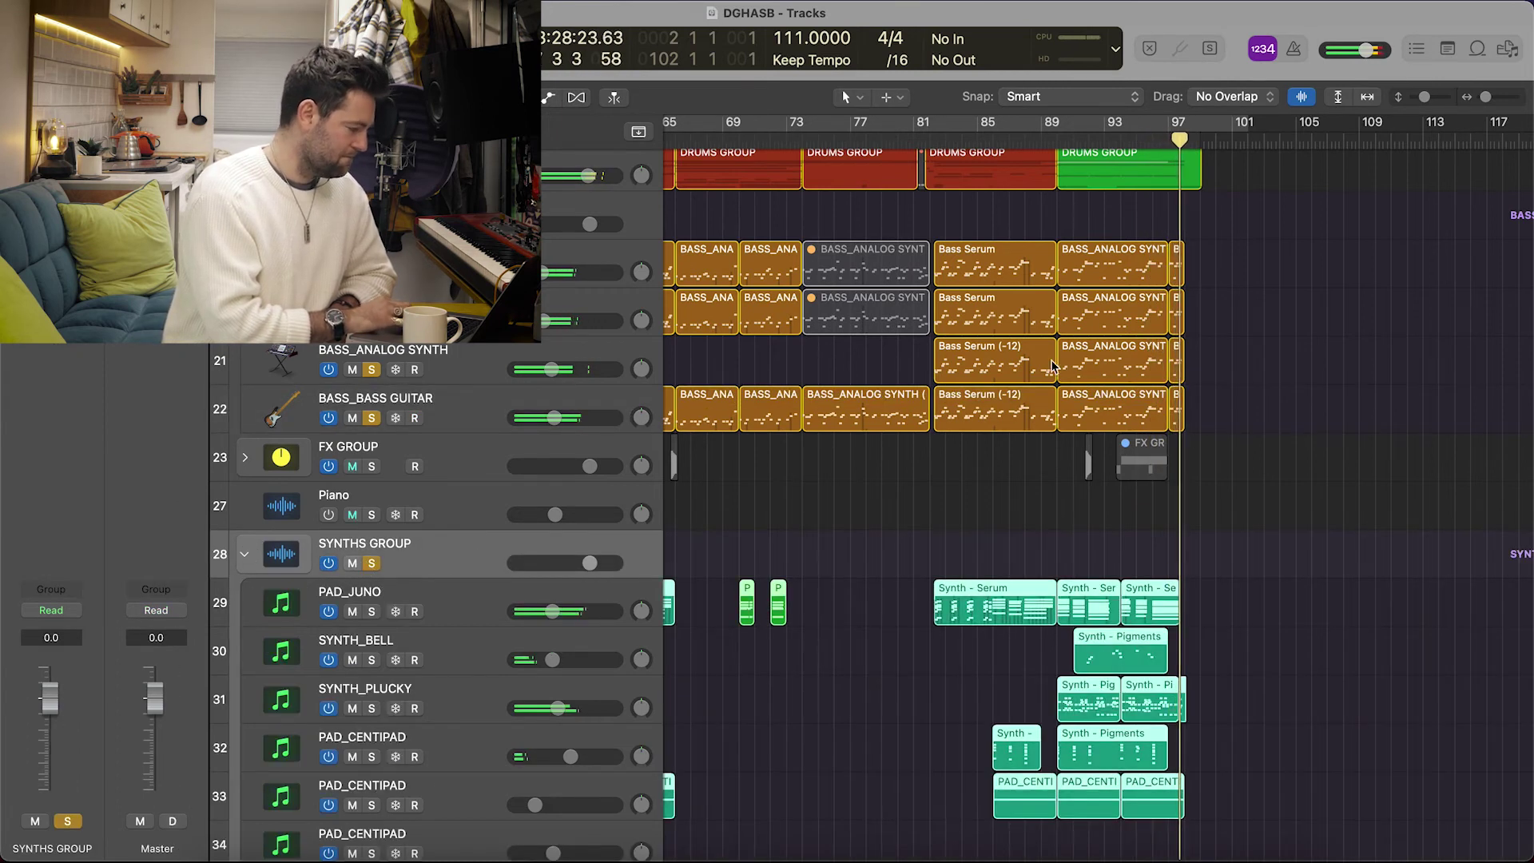
{"action": "key", "text": "c"}
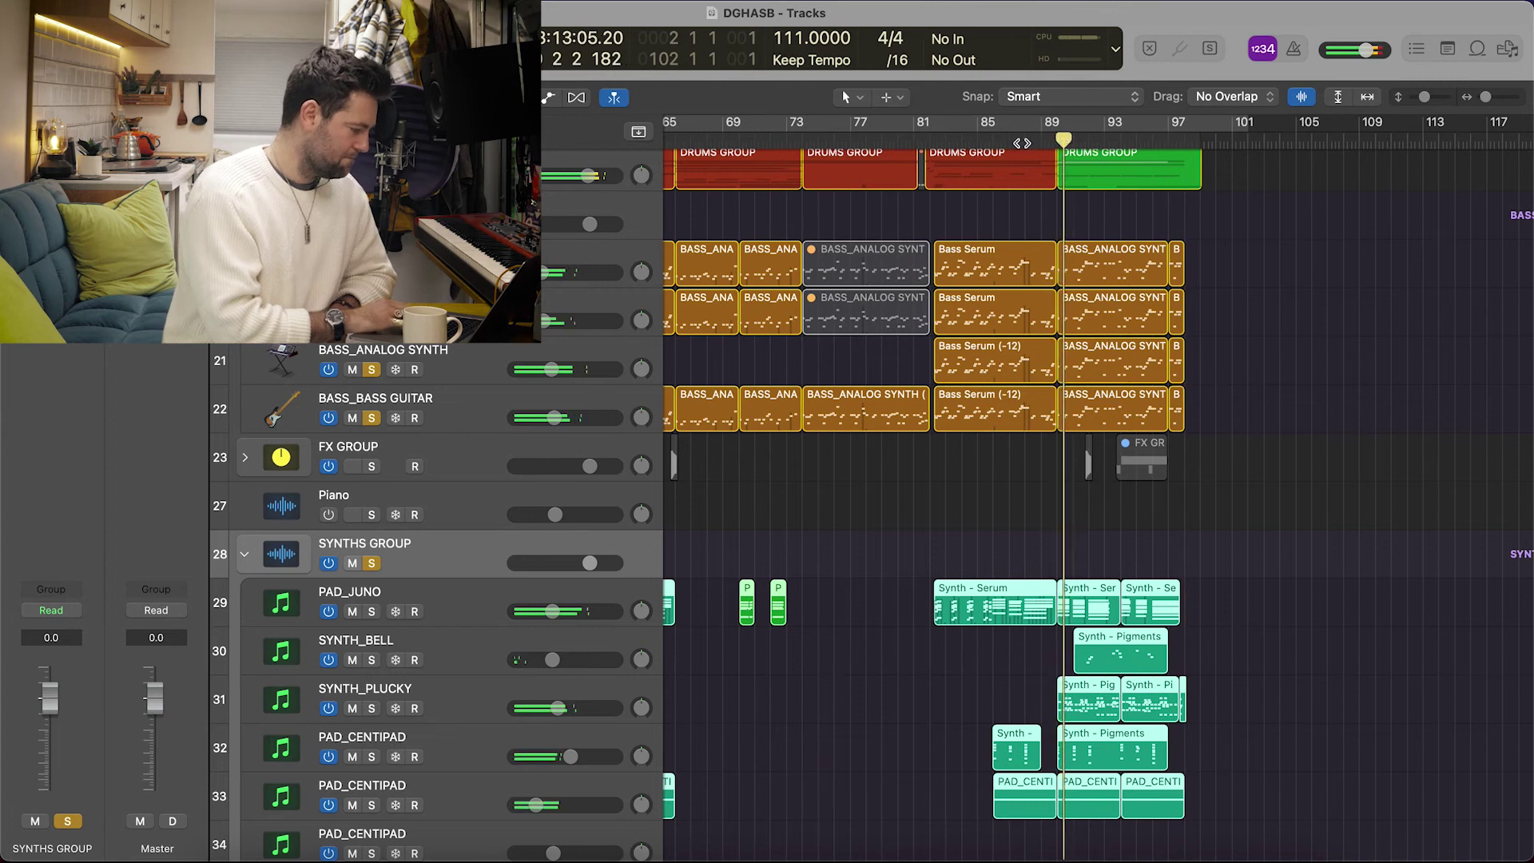
{"action": "scroll", "coordinate": [670, 530], "scroll_direction": "down", "scroll_amount": 3}
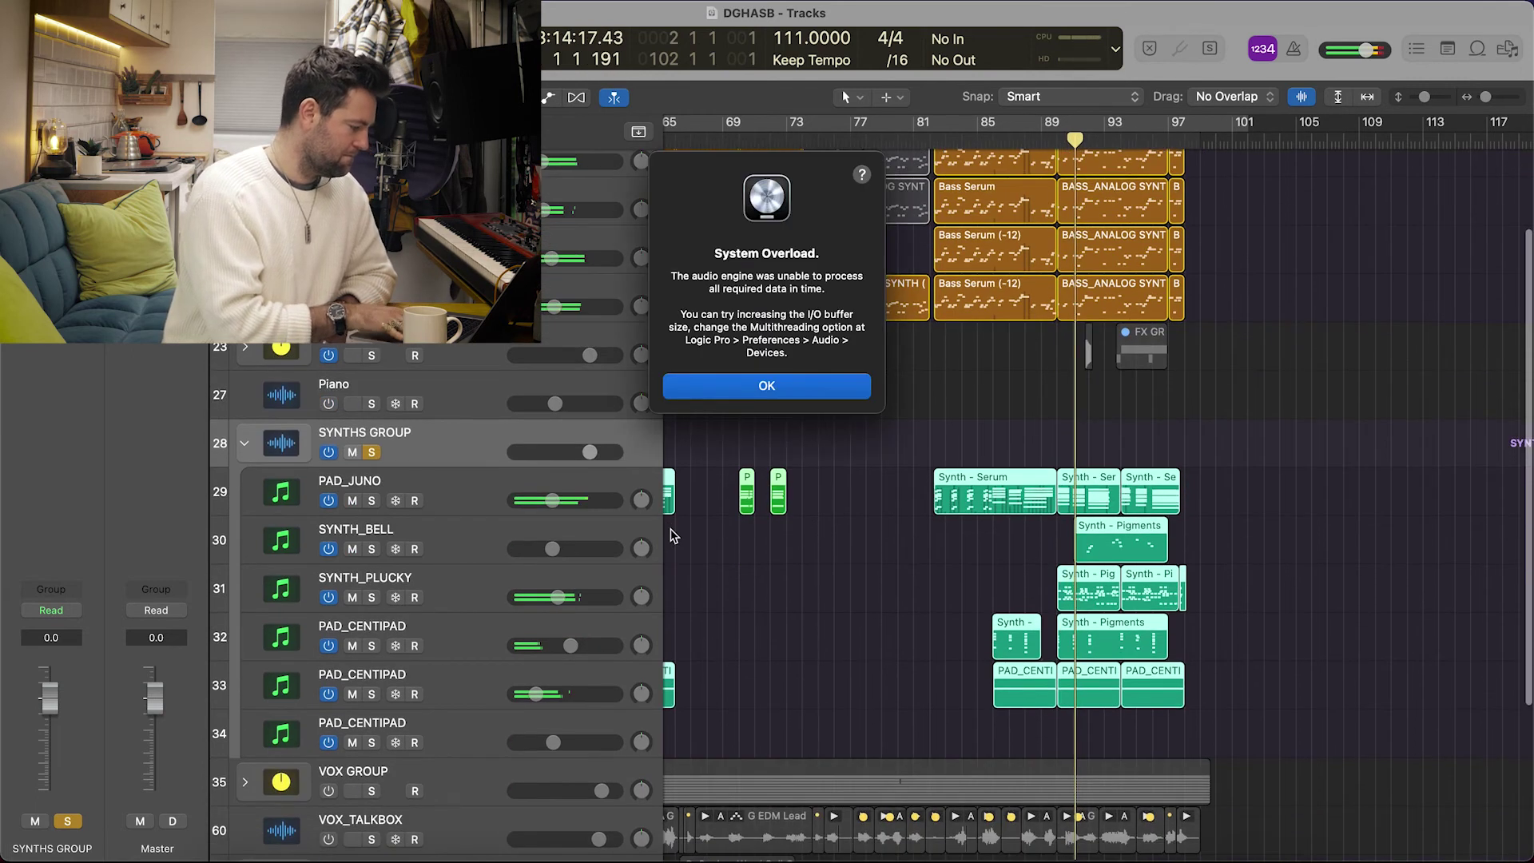
- Dismiss the system overload alert and replay the soloed bass, drums and synths from bar 82
{"action": "left_click", "coordinate": [767, 383]}
{"action": "left_click", "coordinate": [934, 139]}
{"action": "key", "text": "space"}
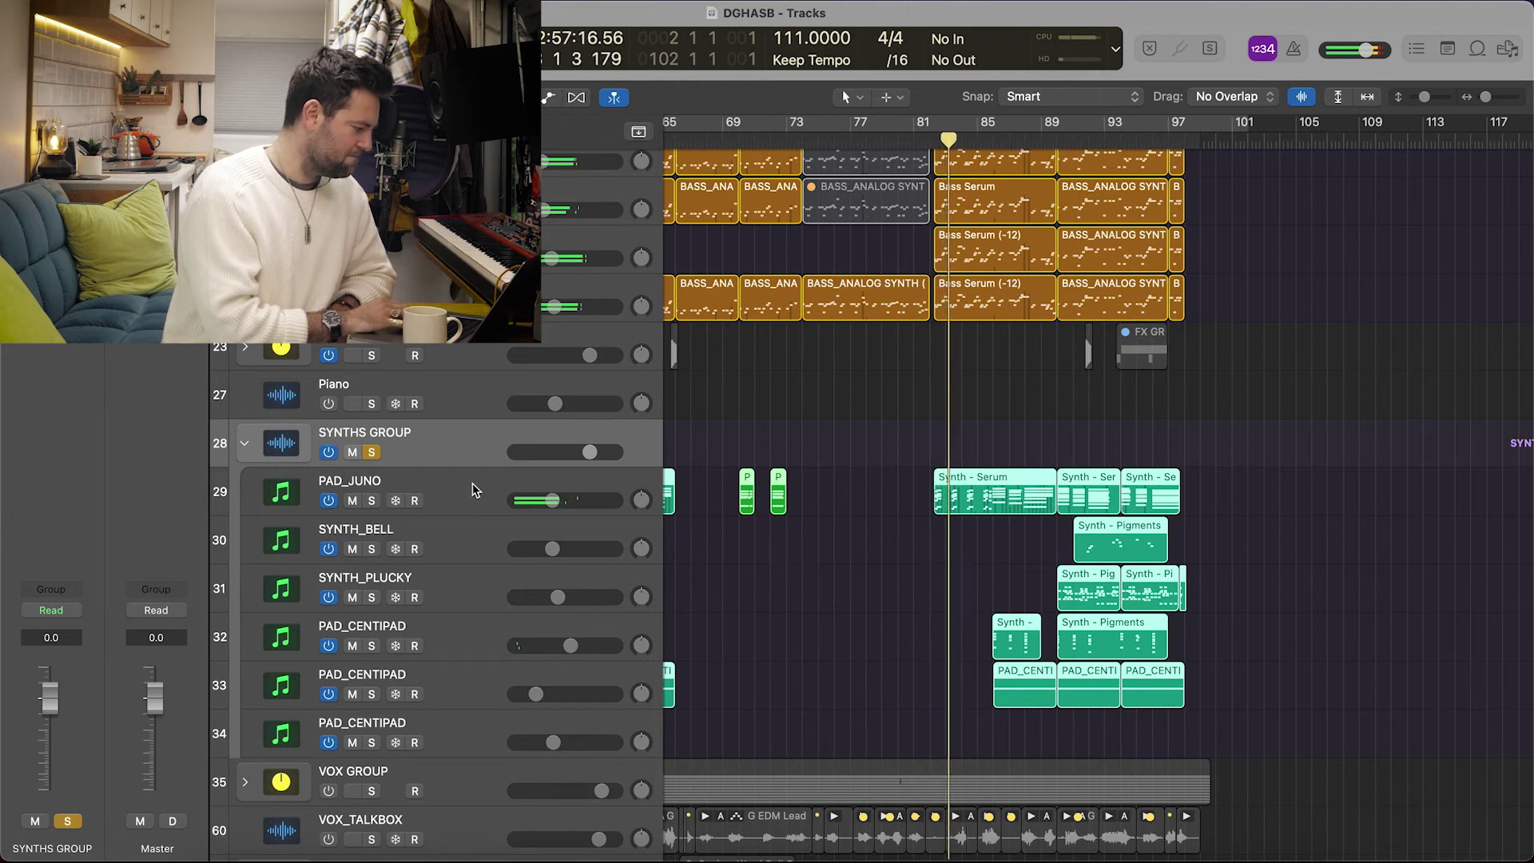
{"action": "scroll", "coordinate": [774, 578], "scroll_direction": "down", "scroll_amount": 3}
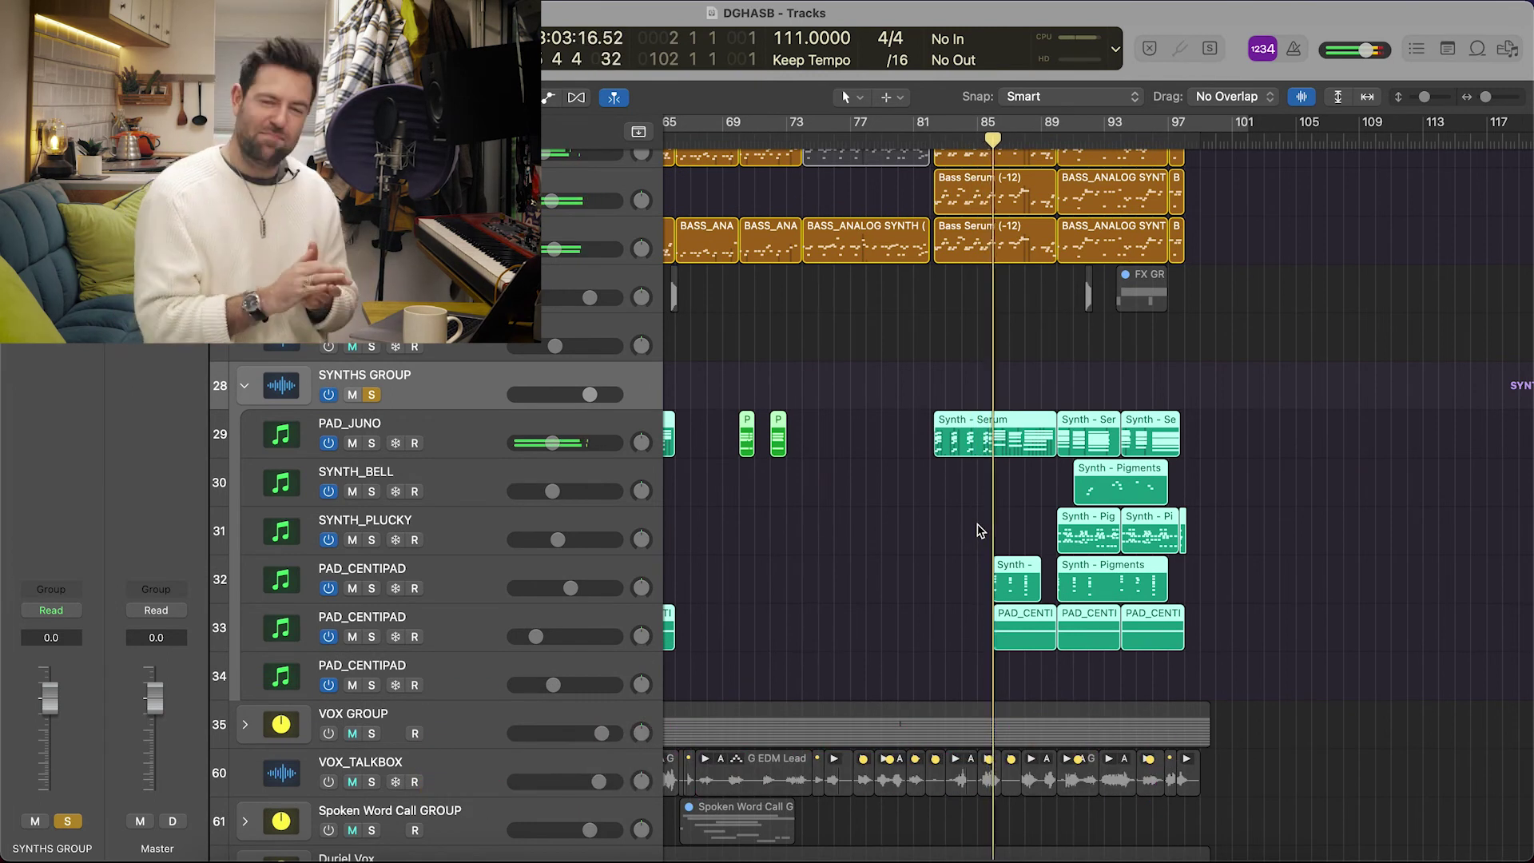
{"action": "scroll", "coordinate": [981, 531], "scroll_direction": "up", "scroll_amount": 1}
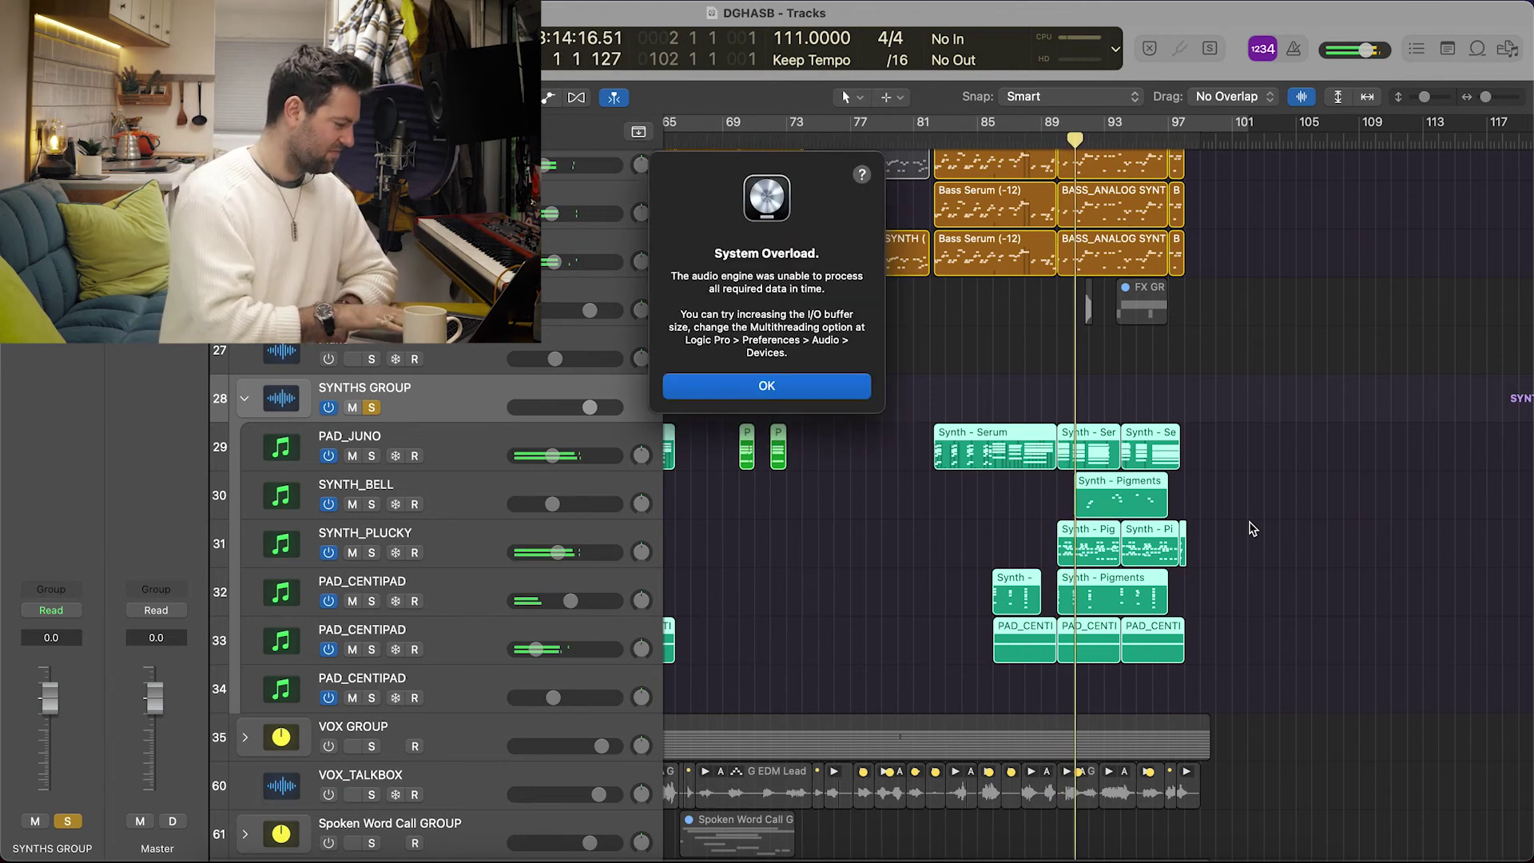
- Dismiss the repeated system overload alert and turn off the SYNTHS GROUP
{"action": "key", "text": "Return"}
{"action": "left_click", "coordinate": [329, 441]}
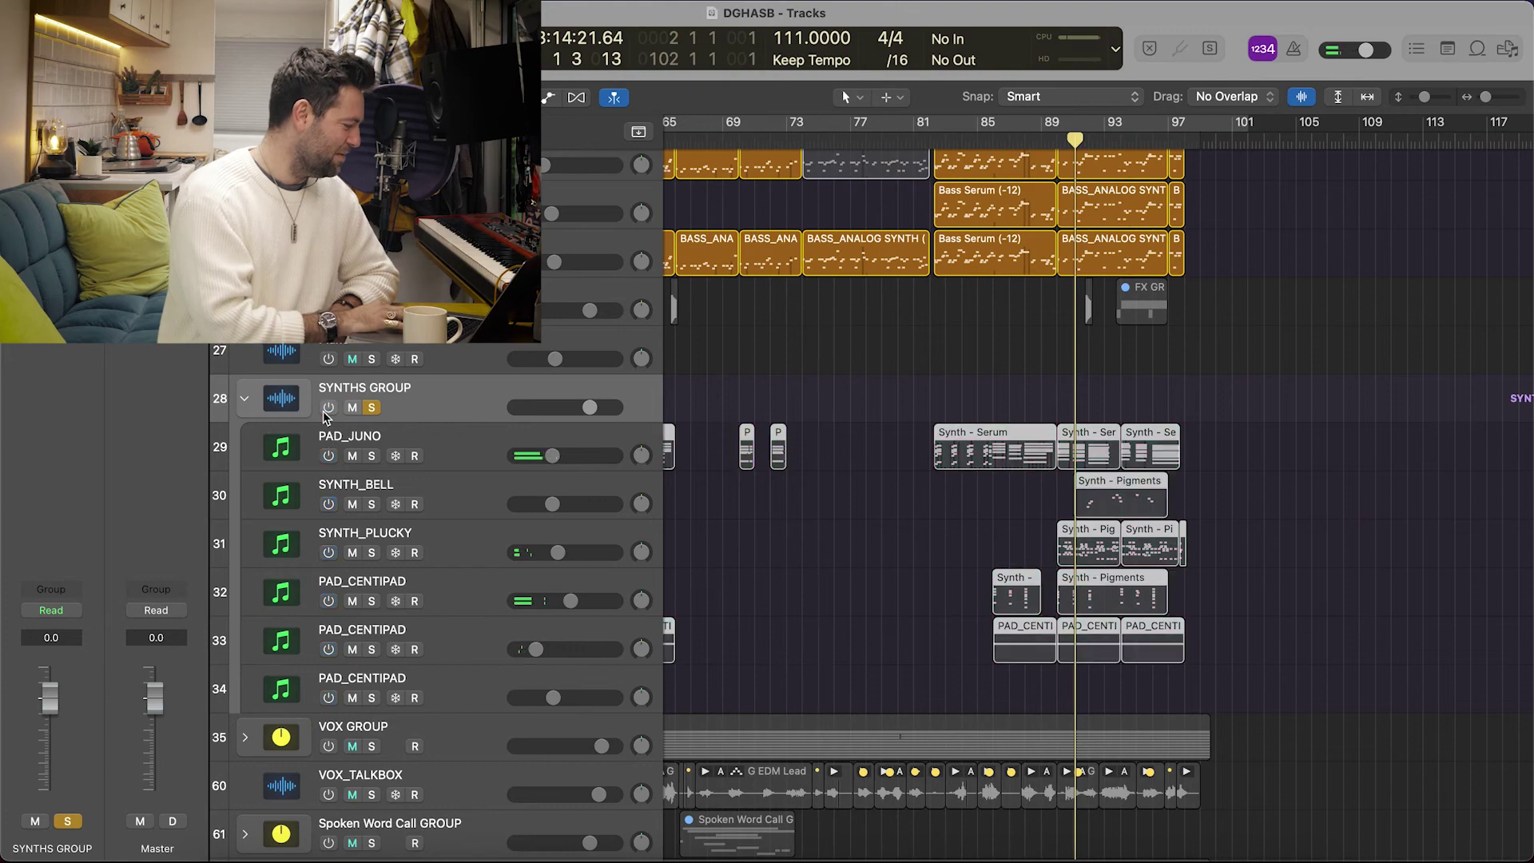